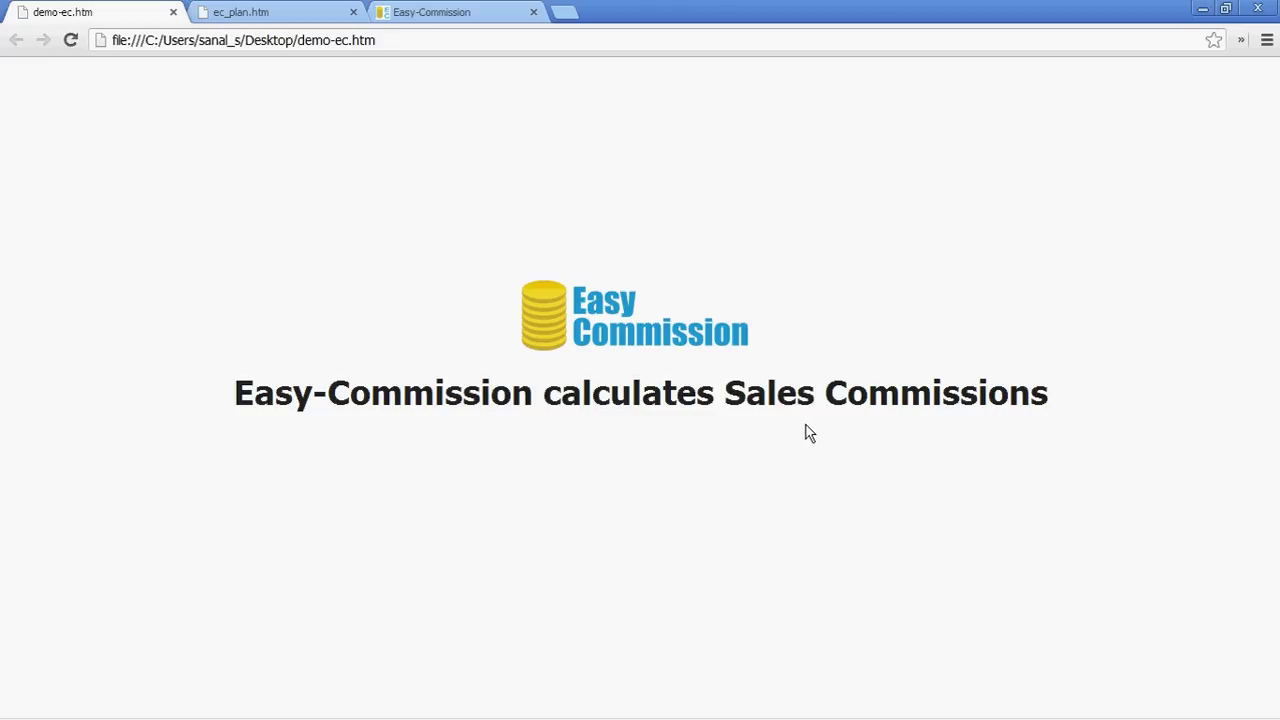
Show the Commission Plan page: 5%/6% and 8%/10% rates on Nuts/Bolts per rep
{"action": "left_click", "coordinate": [297, 18]}
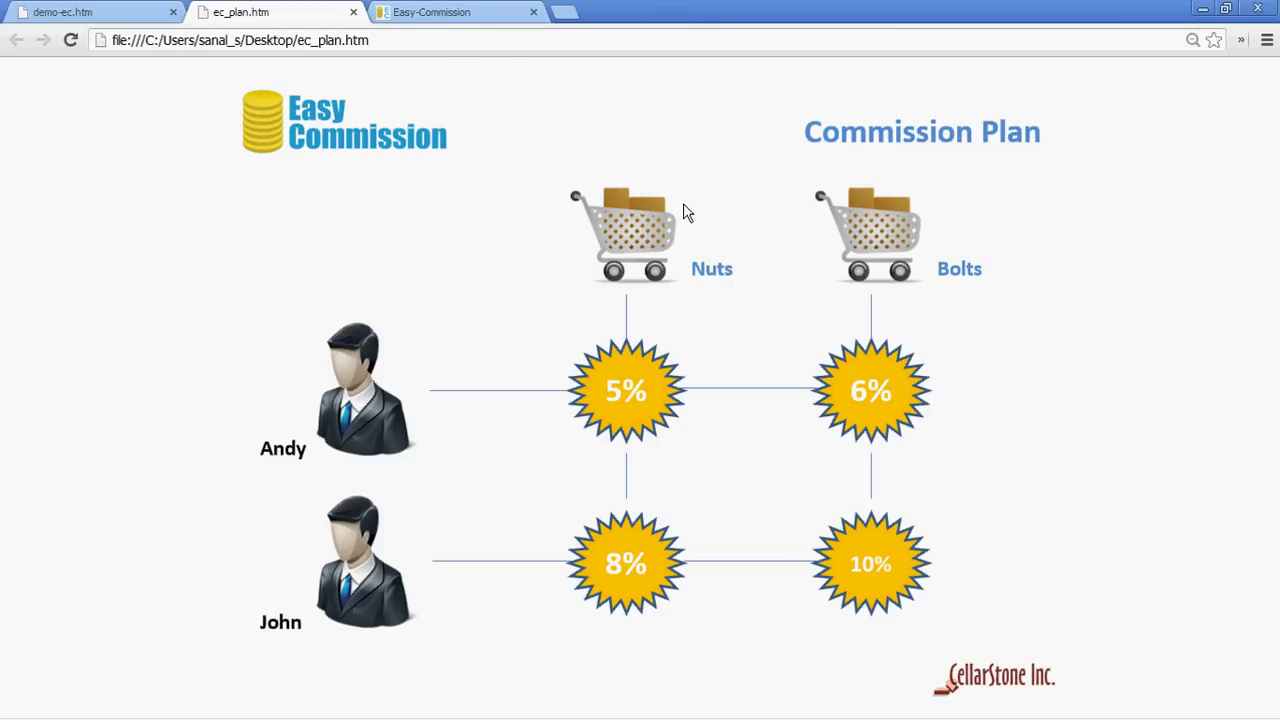
Open the Commission Schedule, keep Monthly frequency and review the 2013 periods
{"action": "left_click", "coordinate": [452, 14]}
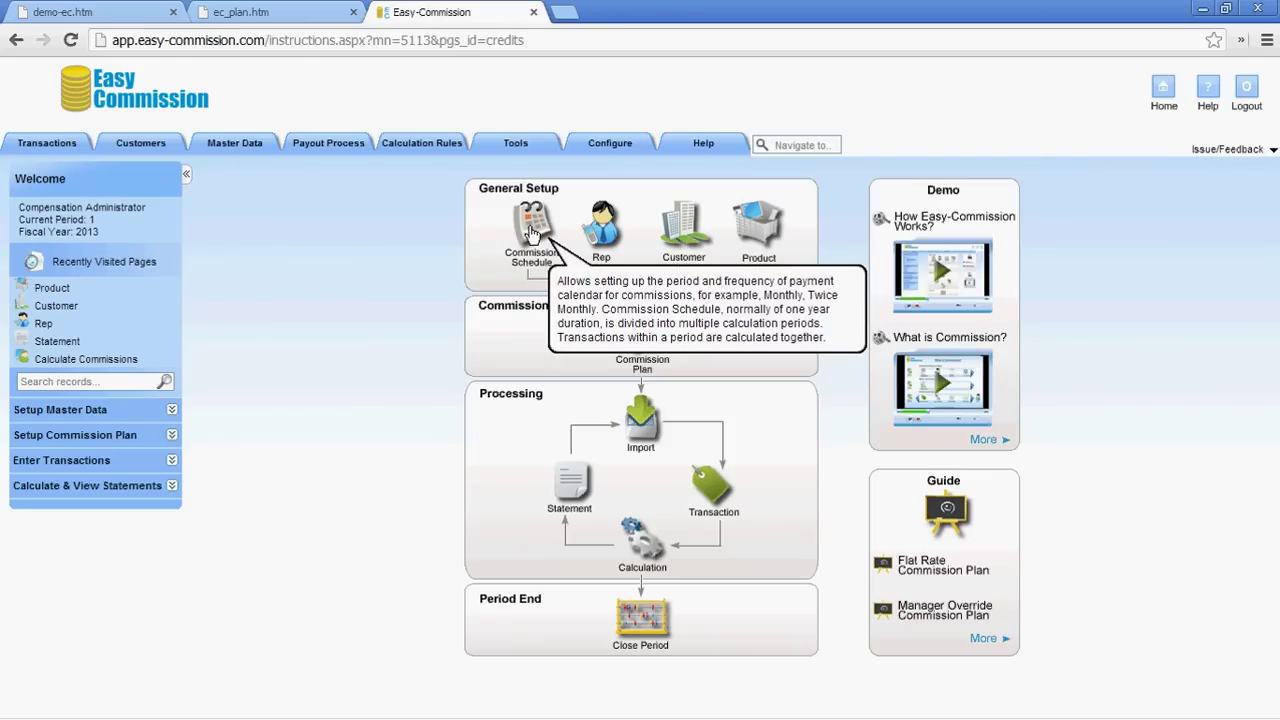
{"action": "left_click", "coordinate": [531, 233]}
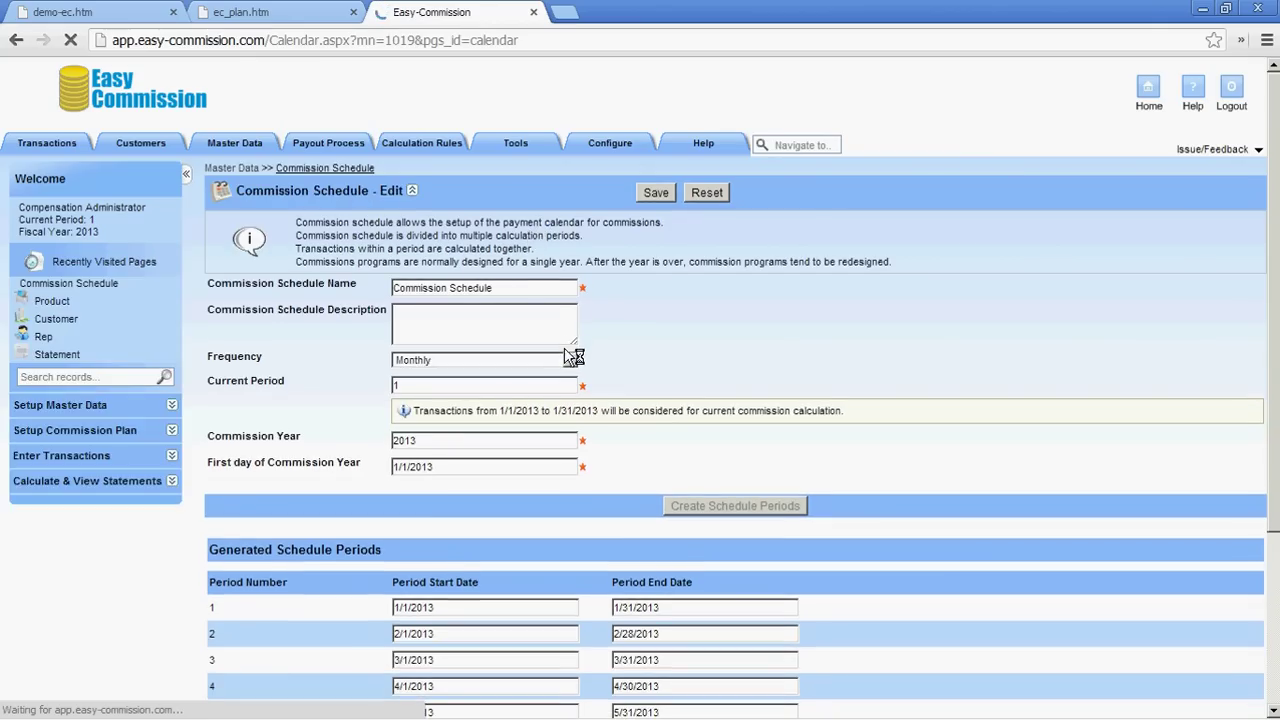
{"action": "left_click", "coordinate": [572, 358]}
{"action": "left_click", "coordinate": [571, 363]}
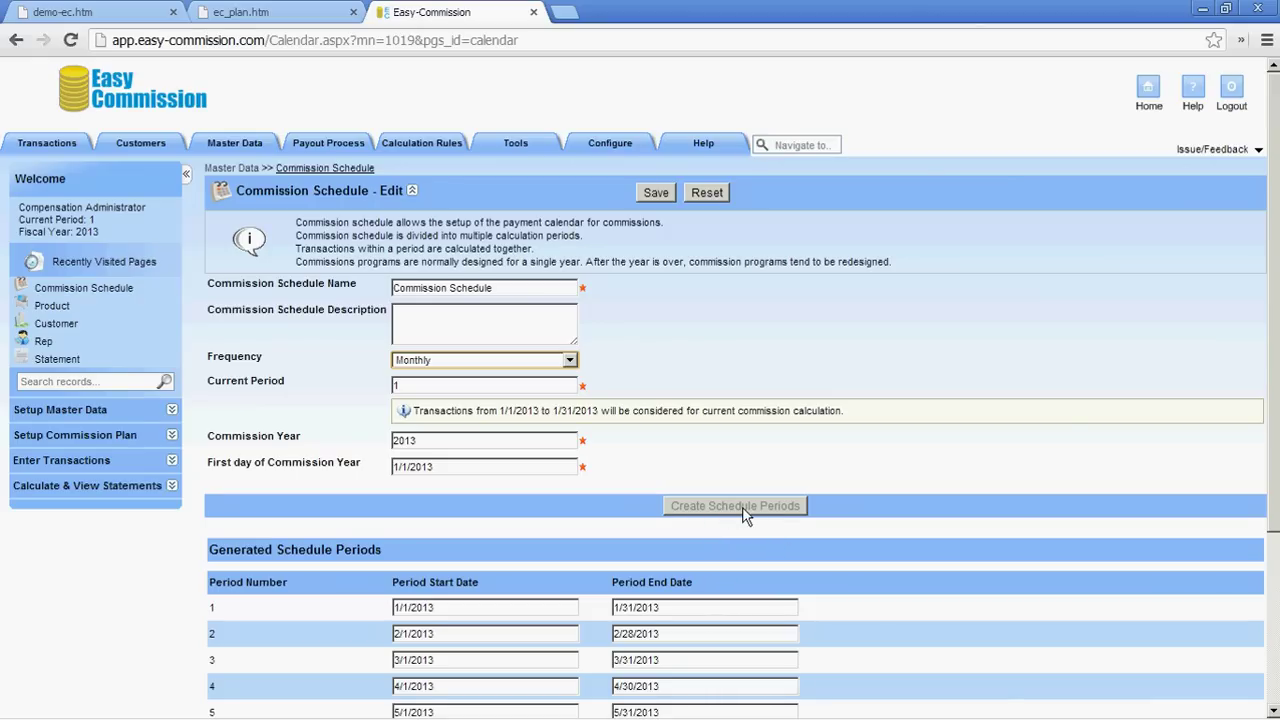
{"action": "scroll", "coordinate": [740, 512], "scroll_direction": "down", "scroll_amount": 1}
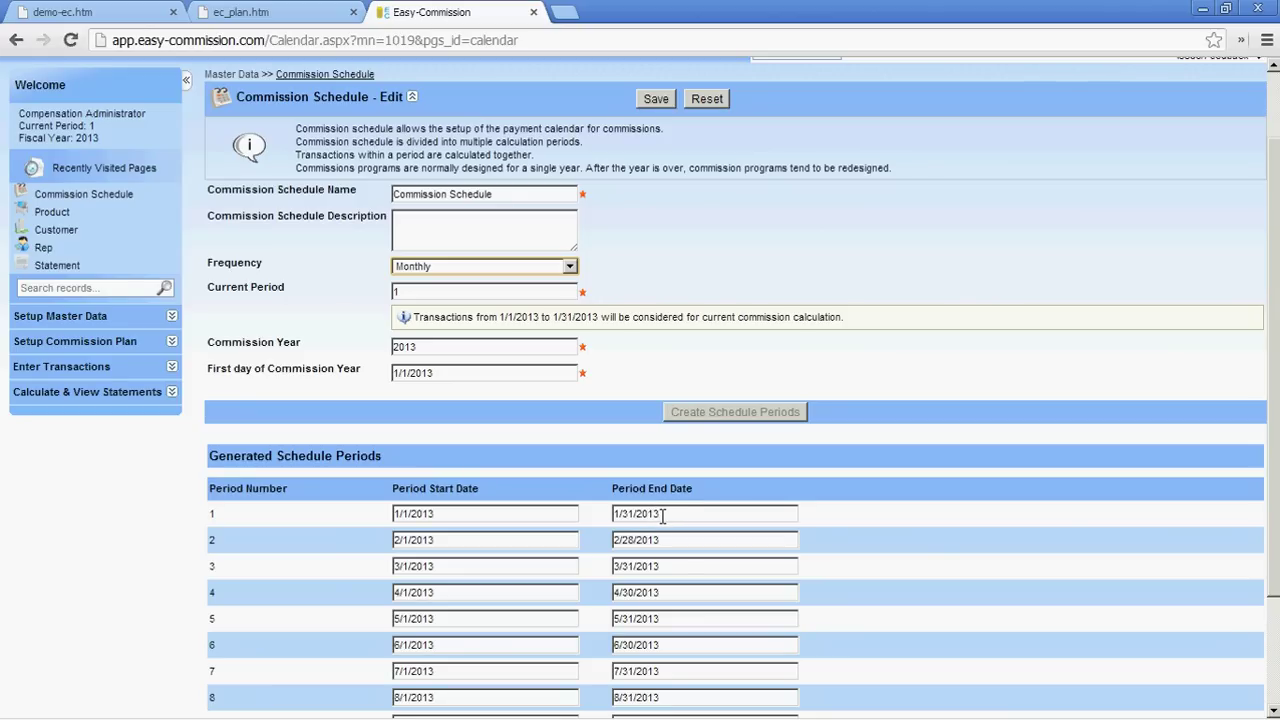
{"action": "scroll", "coordinate": [662, 515], "scroll_direction": "up", "scroll_amount": 2}
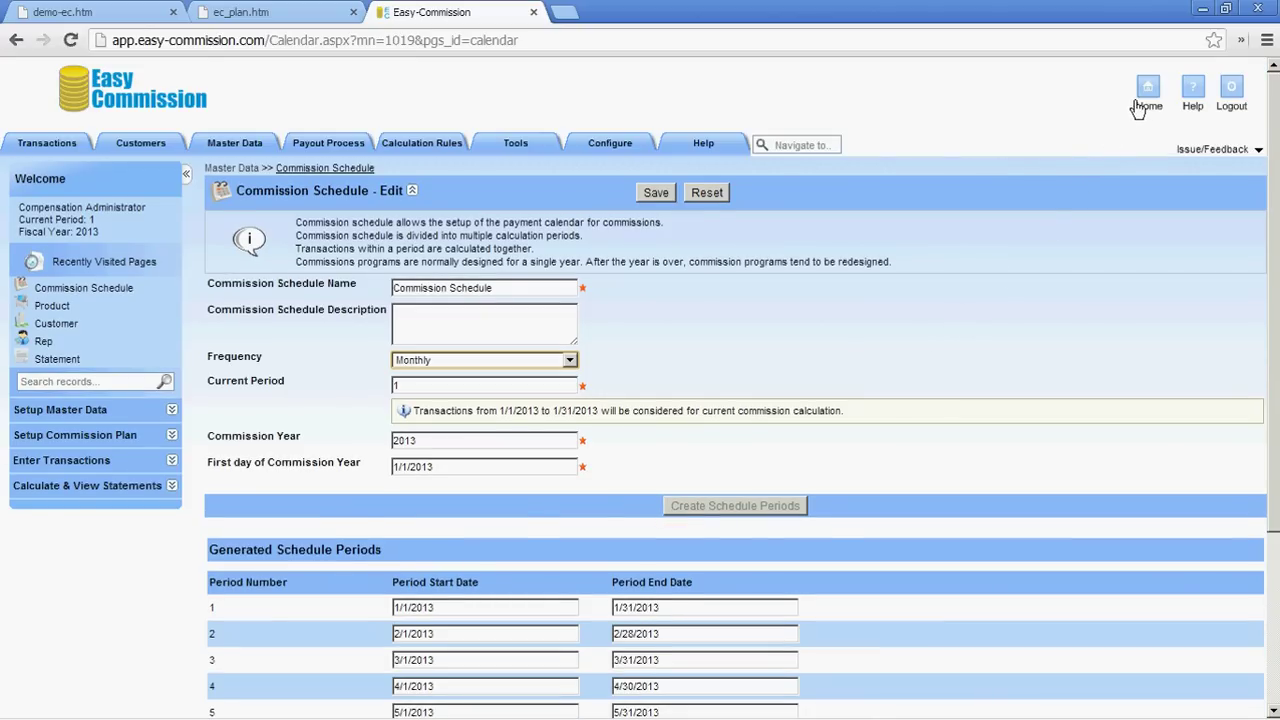
Add the first sales rep with their name and login e-mail, saved as active
{"action": "left_click", "coordinate": [1147, 95]}
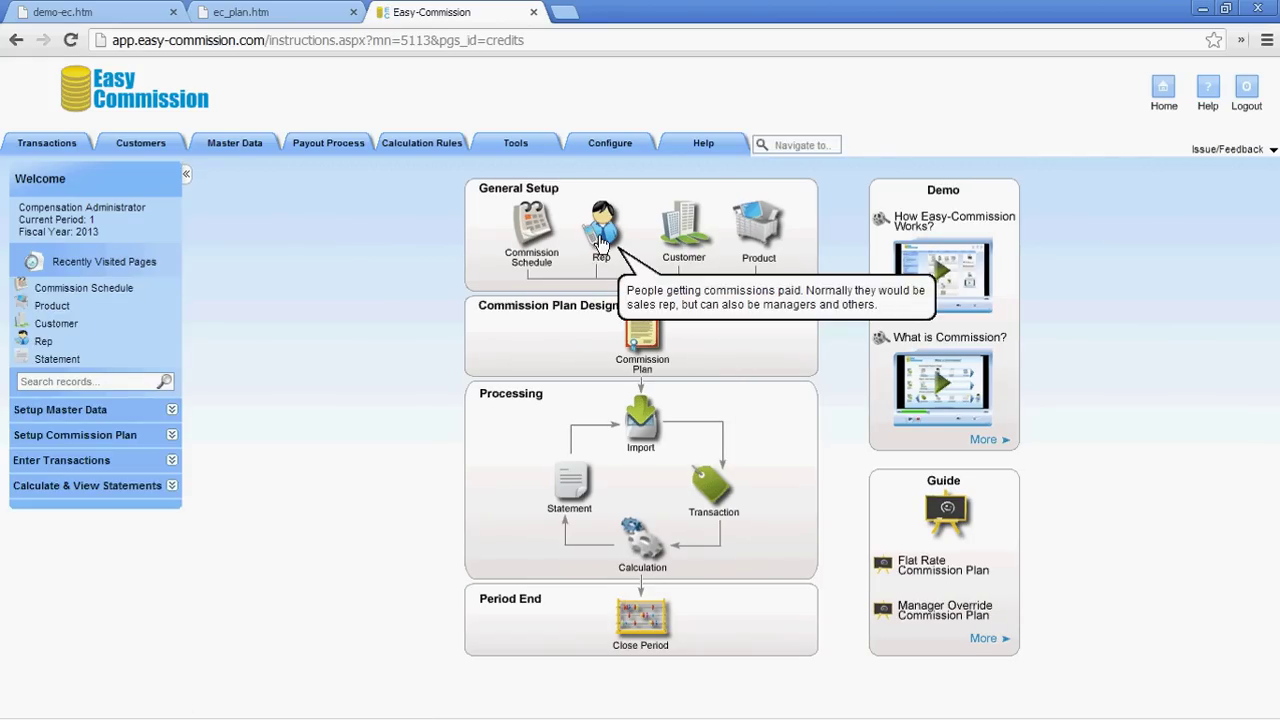
{"action": "left_click", "coordinate": [600, 240]}
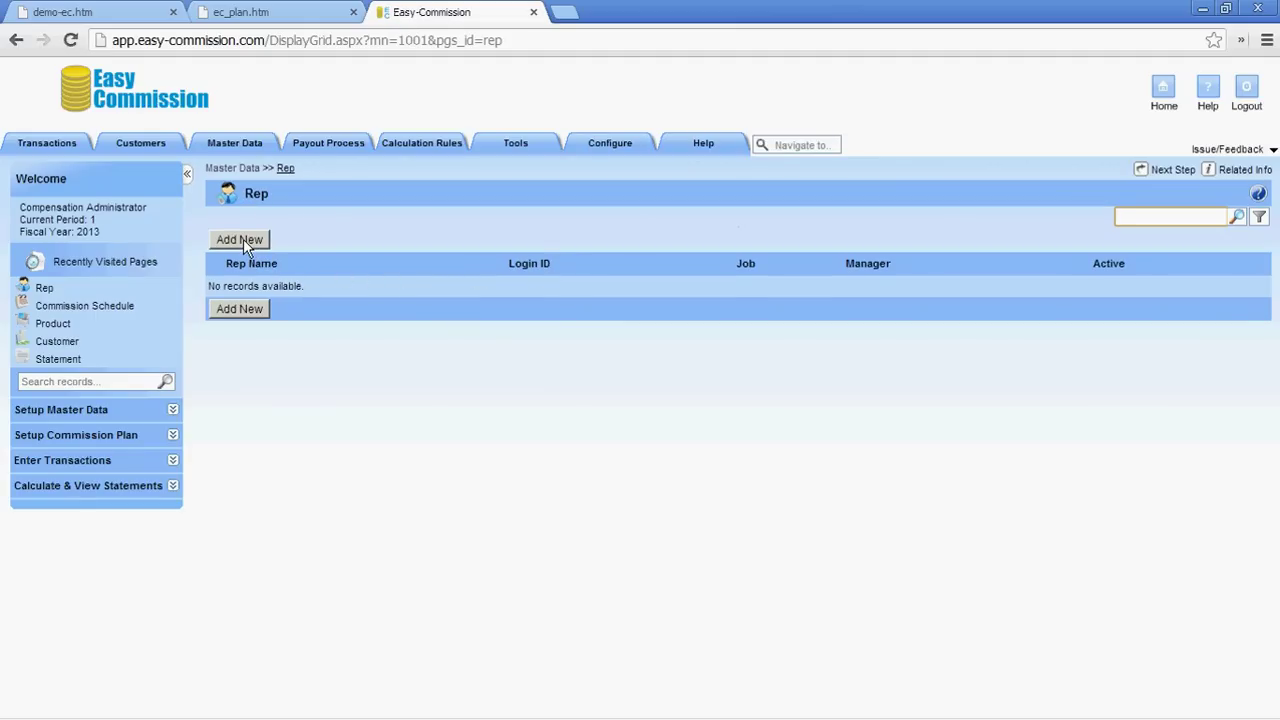
{"action": "left_click", "coordinate": [240, 240]}
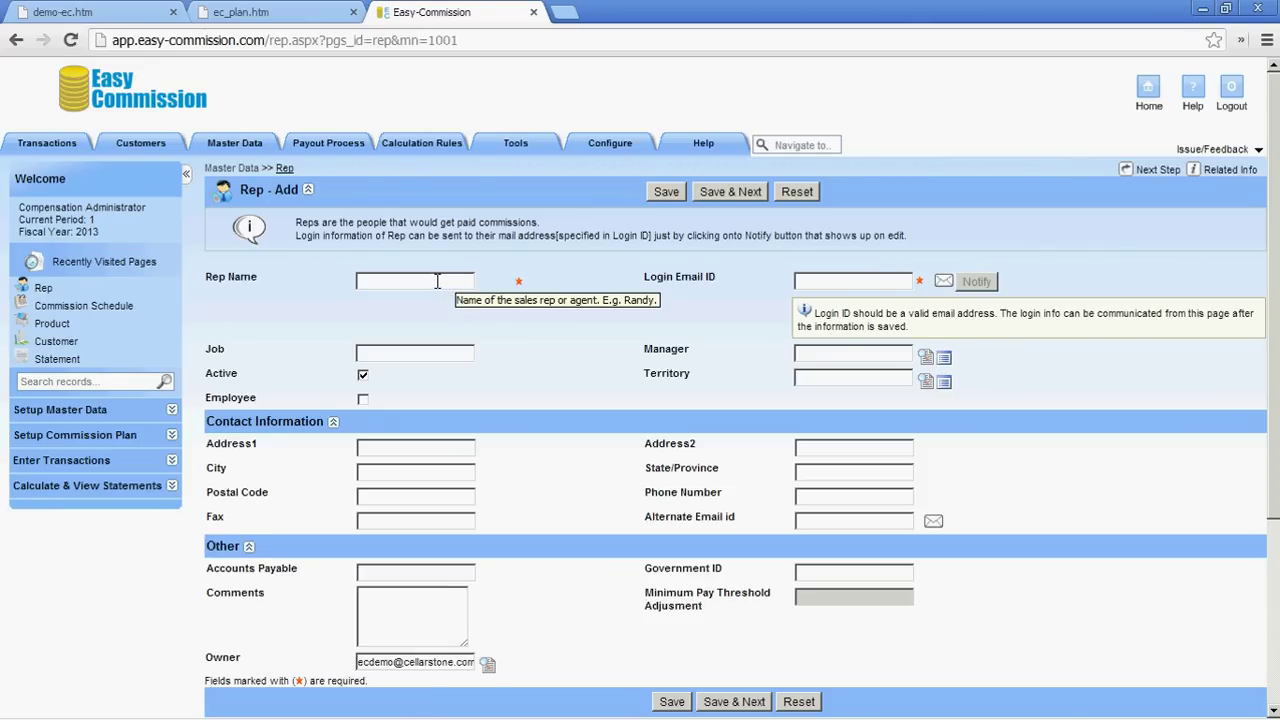
{"action": "left_click", "coordinate": [437, 281]}
{"action": "type", "text": "Andy"}
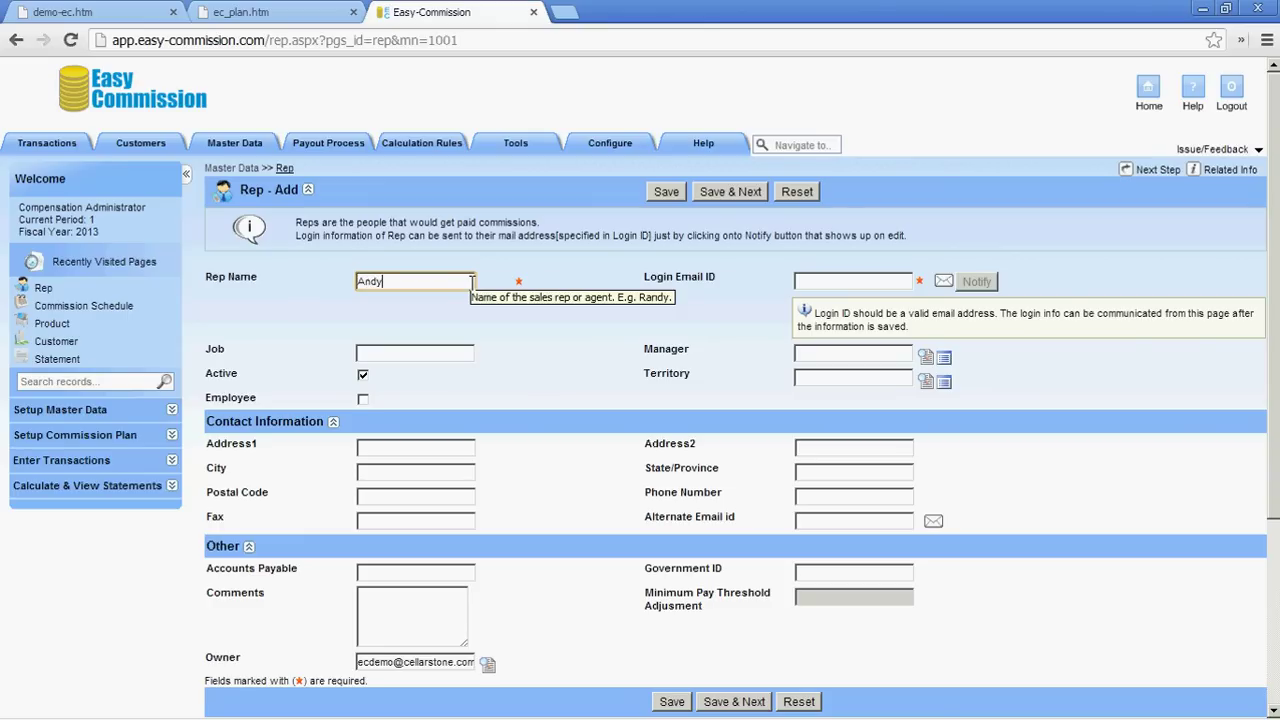
{"action": "key", "text": "Tab"}
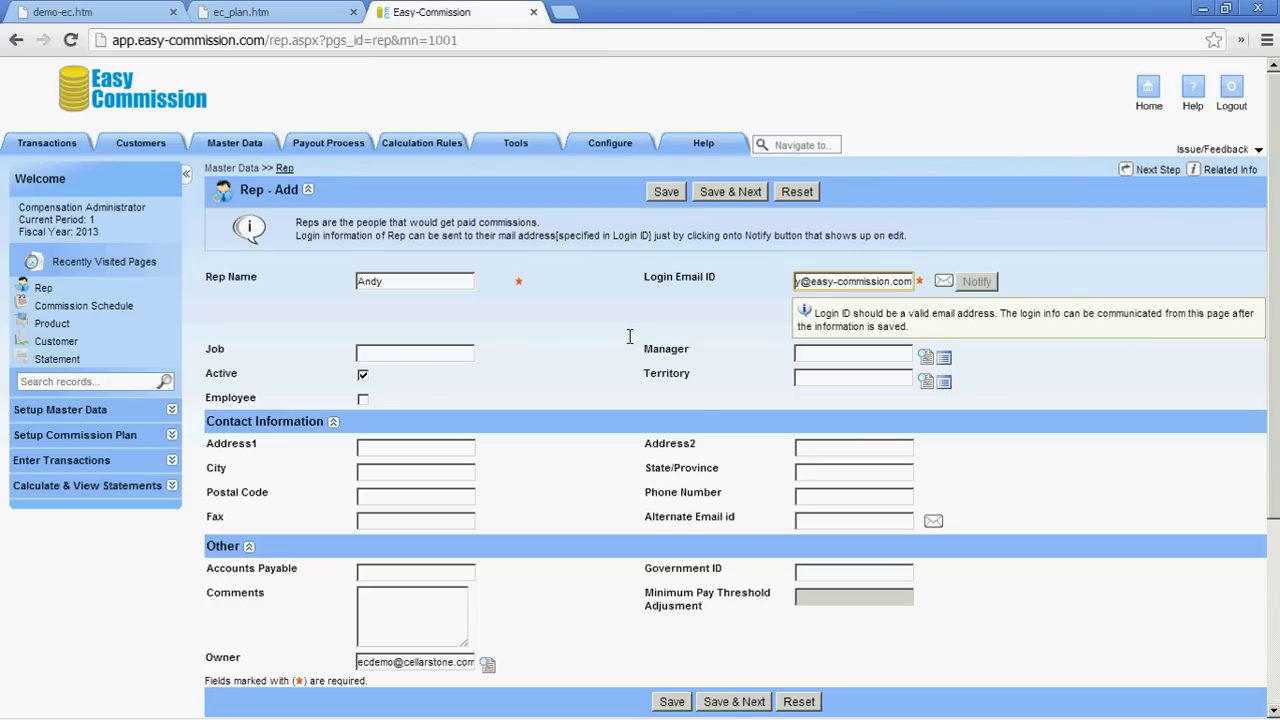
{"action": "left_click", "coordinate": [667, 191]}
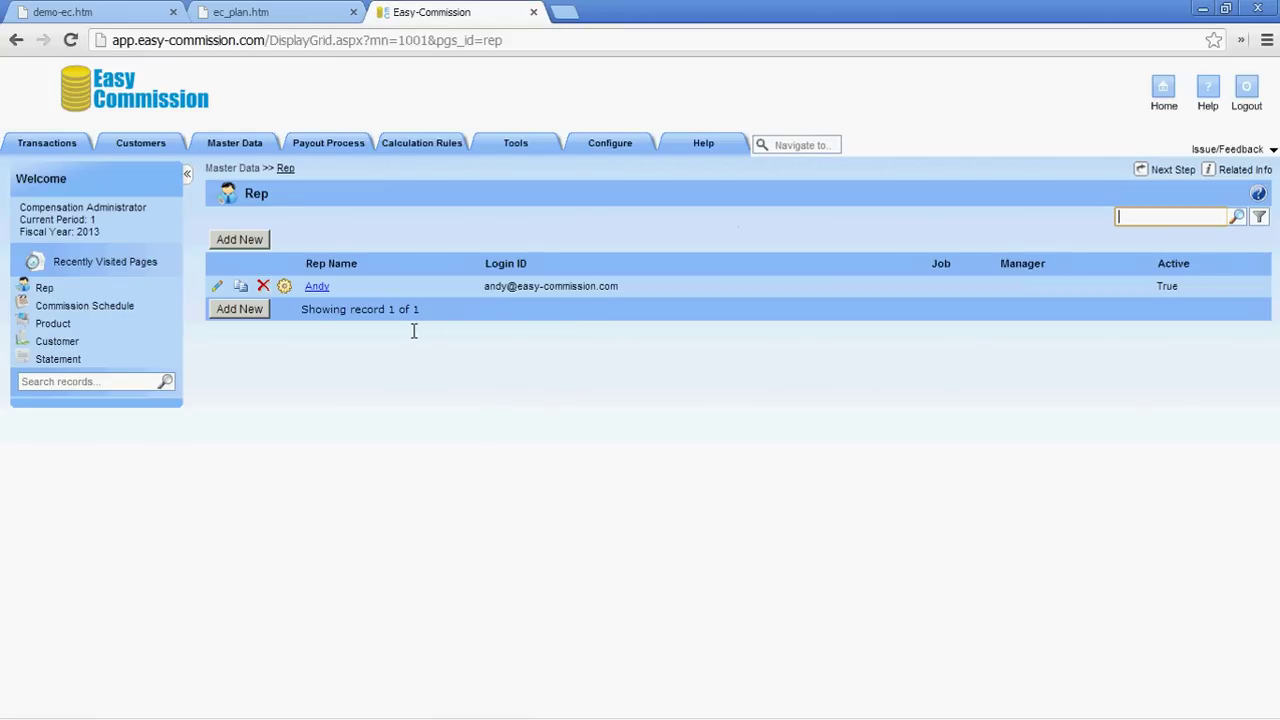
Add the second sales rep with their name and login e-mail, then return Home
{"action": "left_click", "coordinate": [242, 240]}
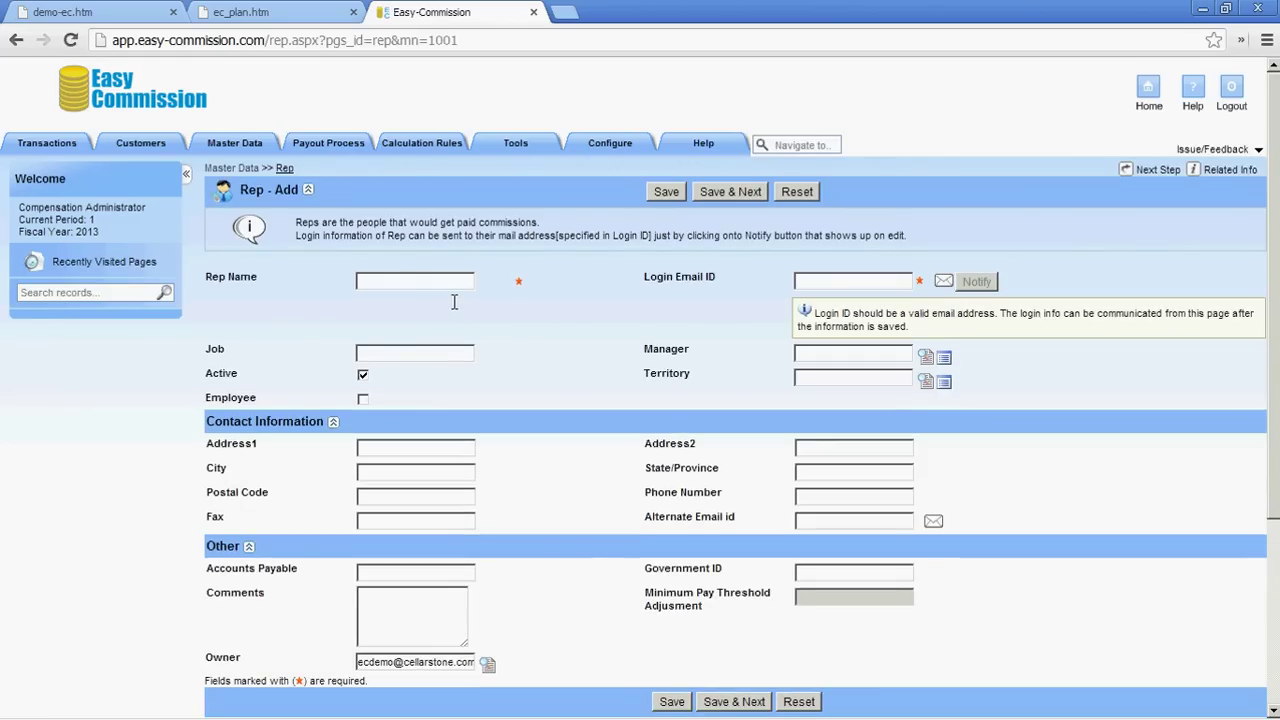
{"action": "left_click", "coordinate": [406, 281]}
{"action": "type", "text": "Jo"}
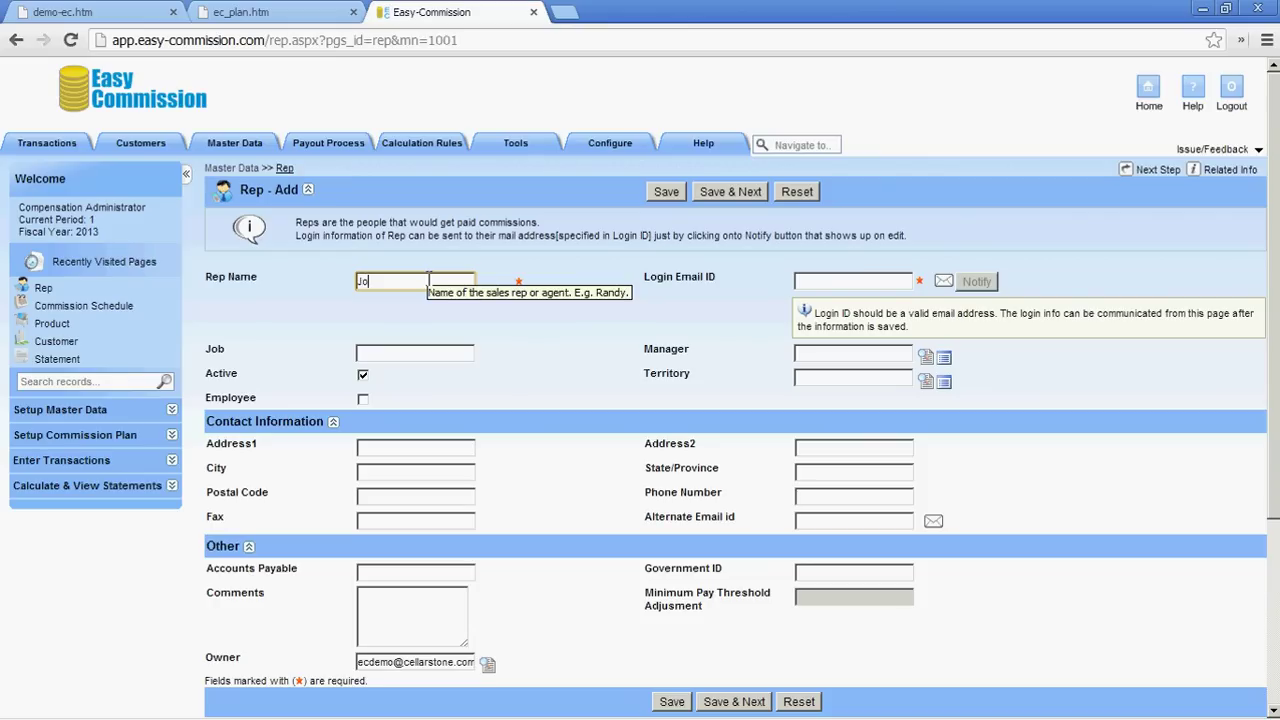
{"action": "type", "text": "hn"}
{"action": "key", "text": "Tab"}
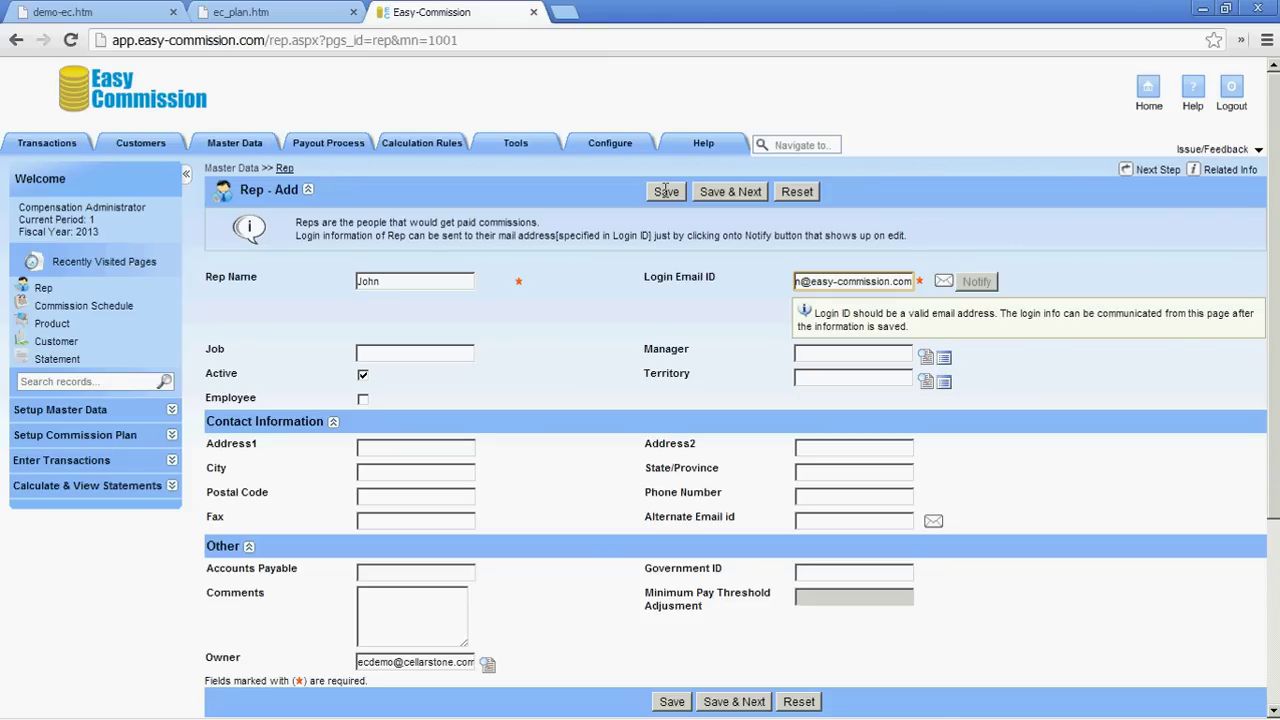
{"action": "left_click", "coordinate": [666, 190]}
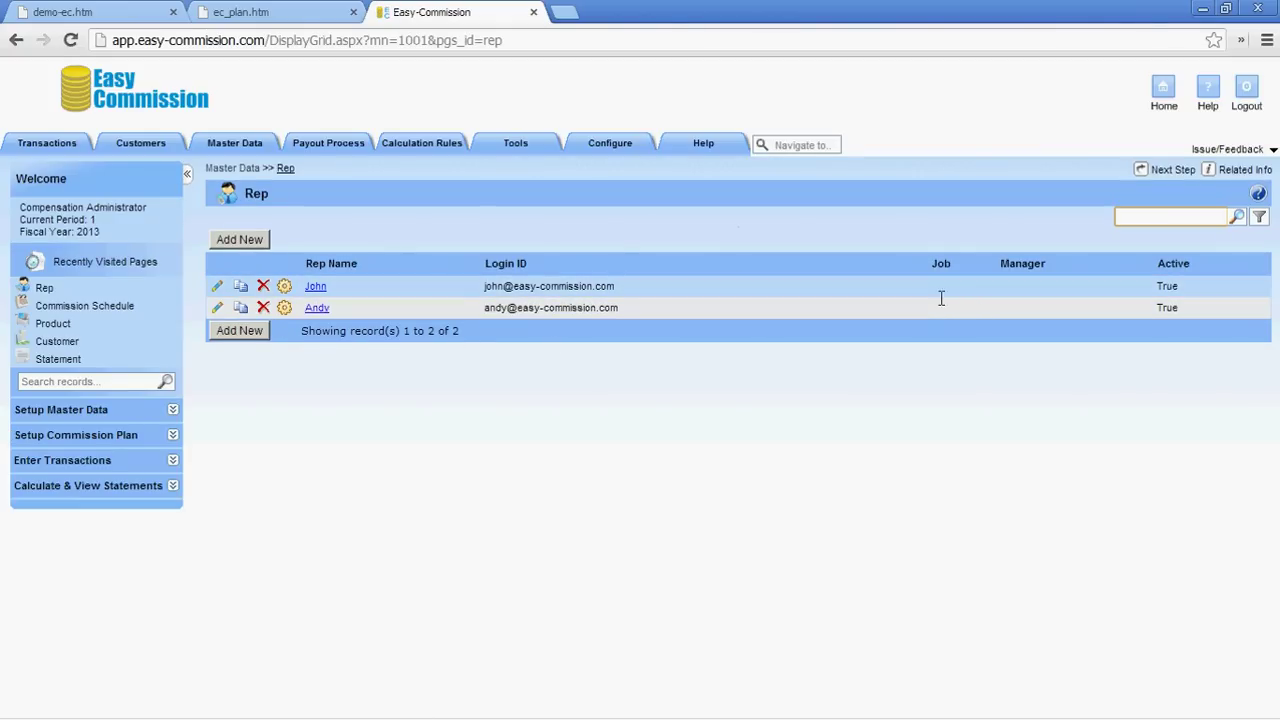
{"action": "left_click", "coordinate": [1162, 92]}
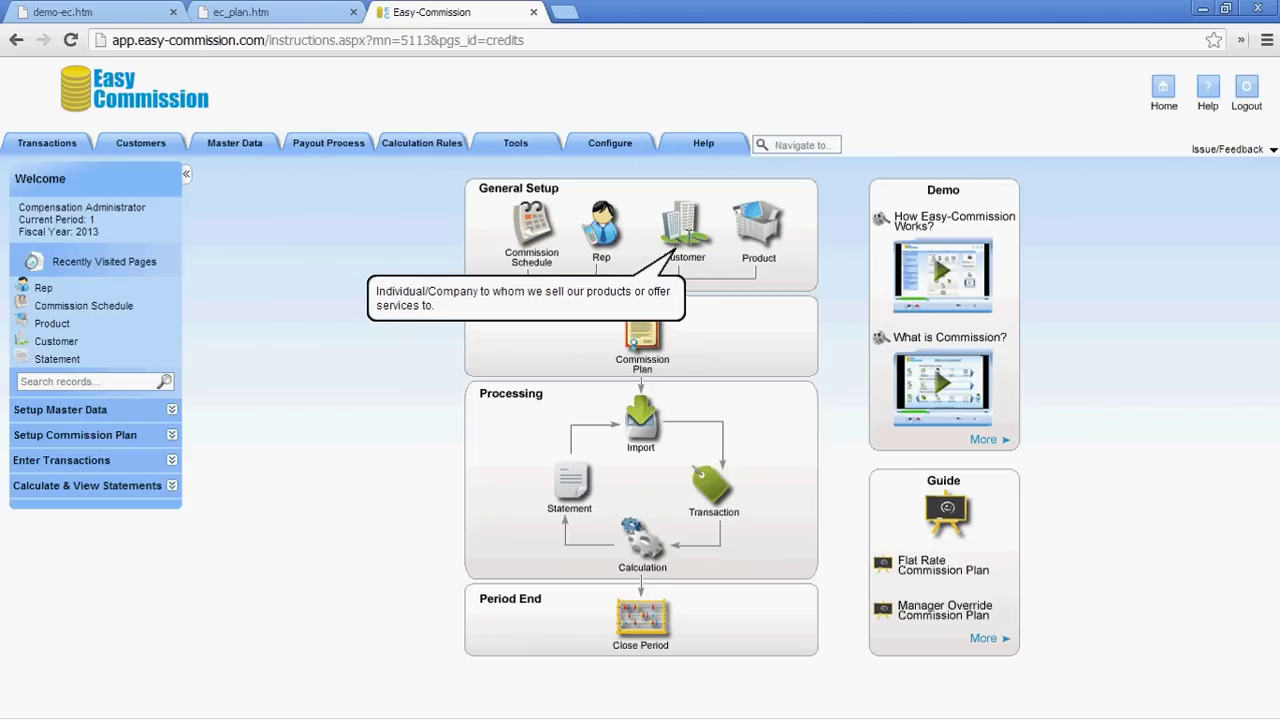
Start customer ABC, Inc. with billing address 123 Main Street
{"action": "left_click", "coordinate": [688, 232]}
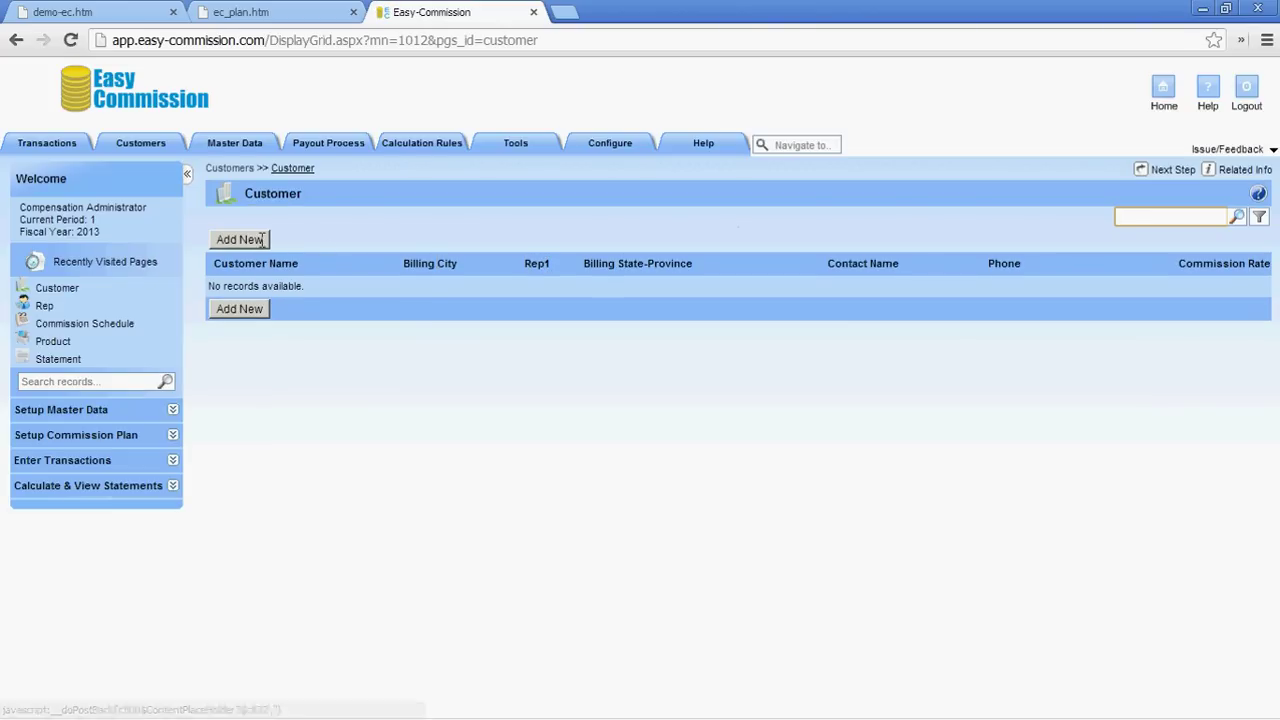
{"action": "left_click", "coordinate": [252, 240]}
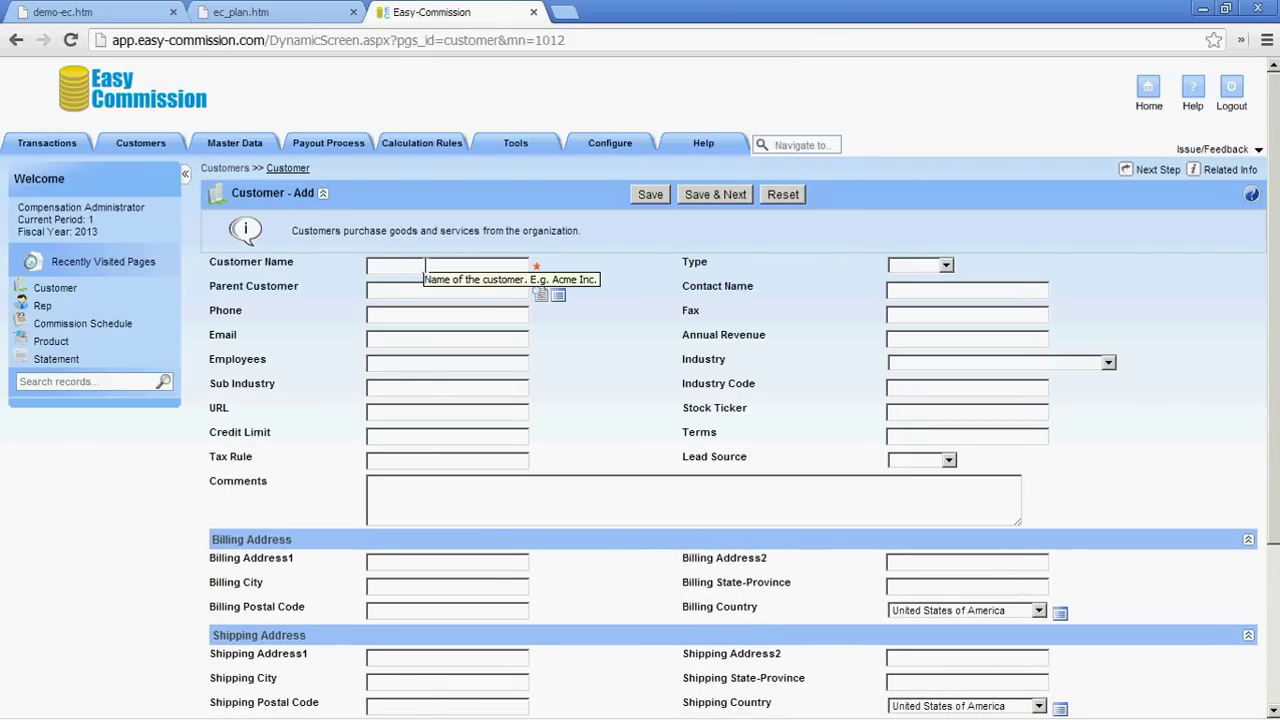
{"action": "type", "text": "ABC"}
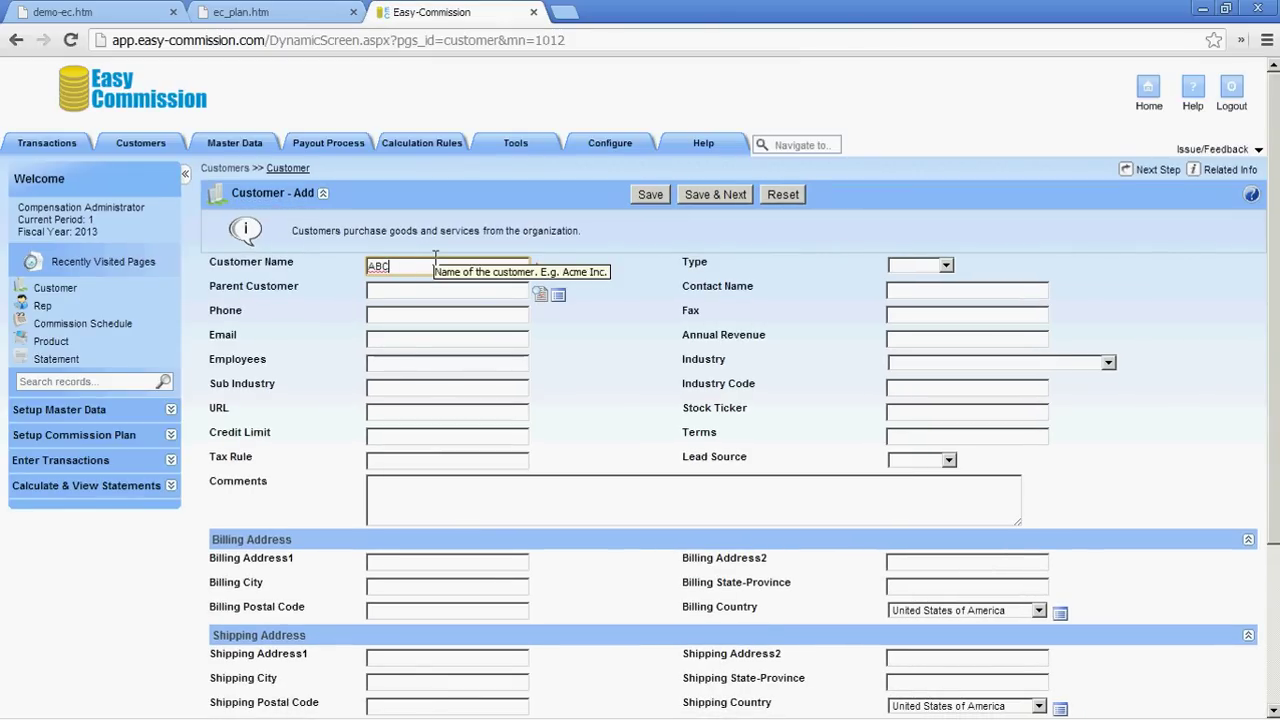
{"action": "type", "text": ", Inc."}
{"action": "left_click", "coordinate": [433, 560]}
{"action": "type", "text": "123 Main"}
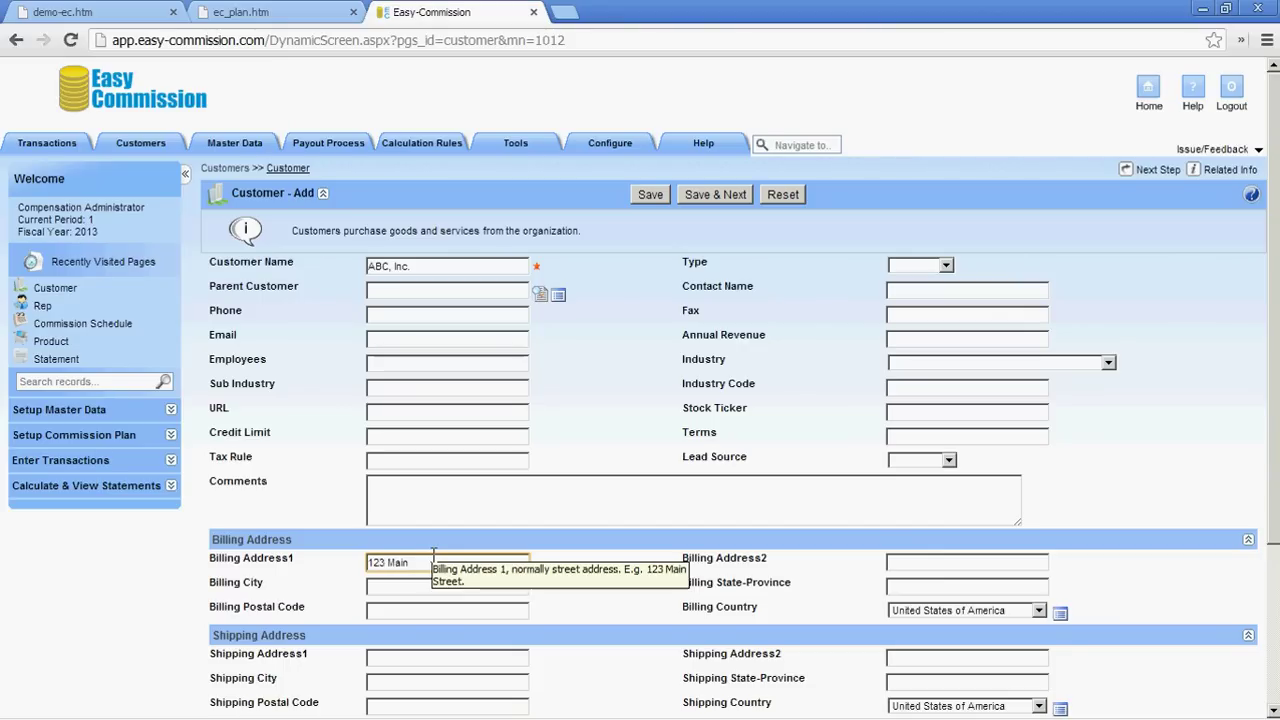
{"action": "type", "text": "Street"}
Set billing state CA, postal code 91992, country United States of America, and save
{"action": "left_click", "coordinate": [926, 587]}
{"action": "type", "text": "CA"}
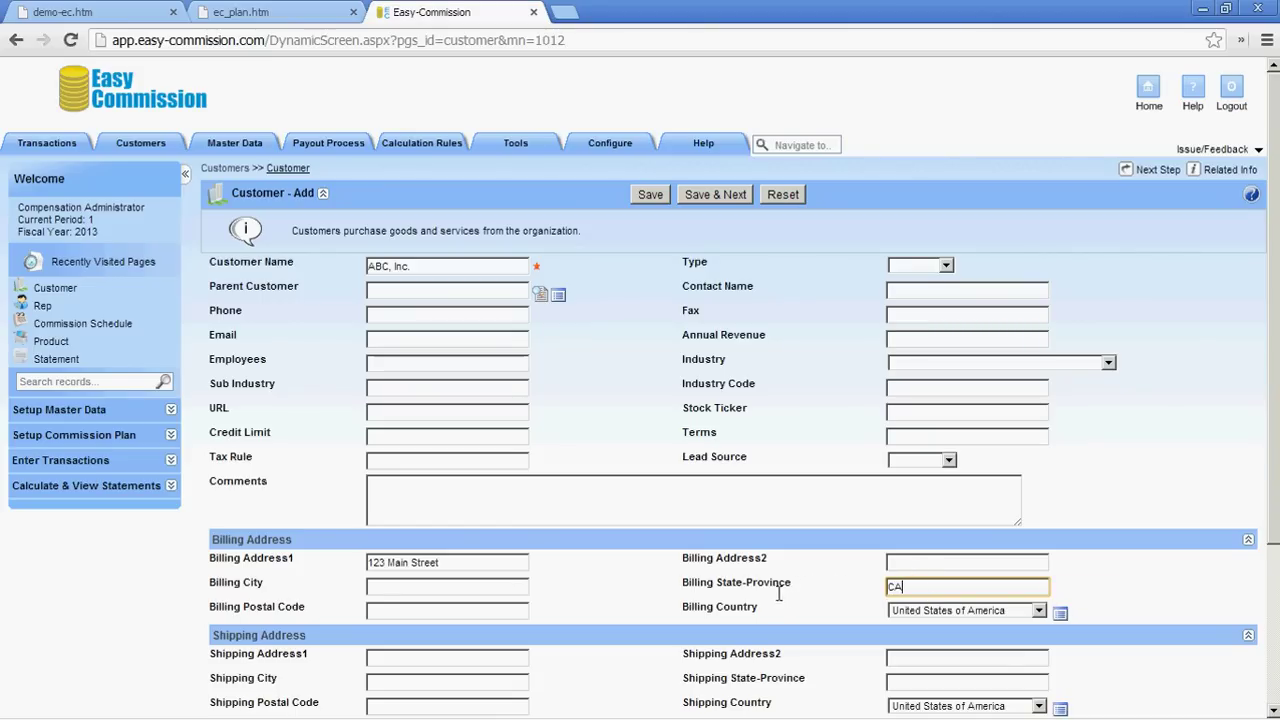
{"action": "left_click", "coordinate": [503, 613]}
{"action": "type", "text": "919"}
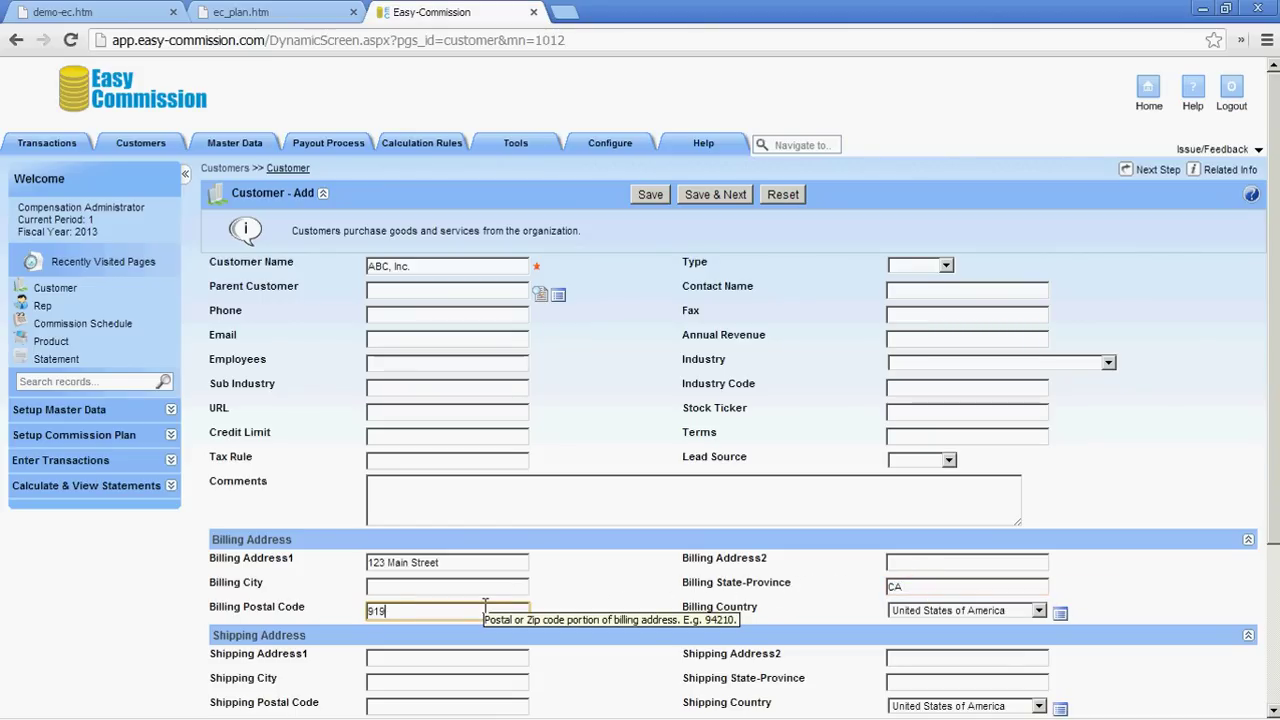
{"action": "type", "text": "2"}
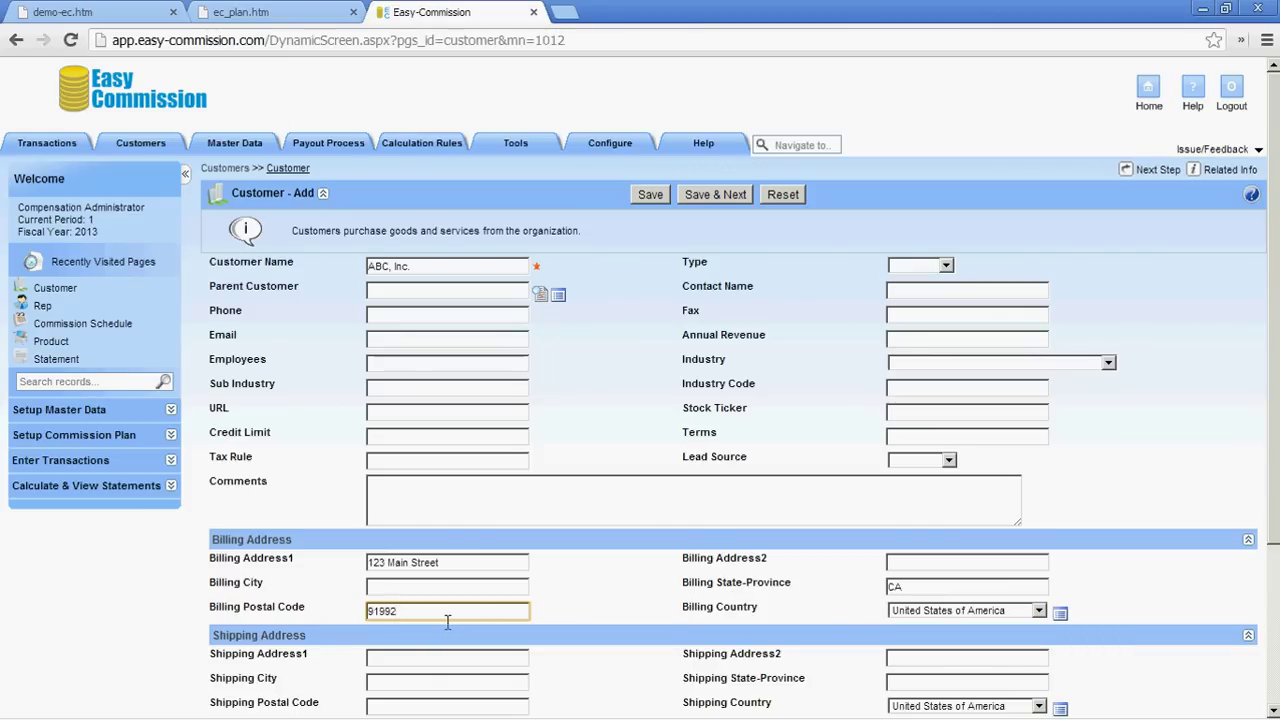
{"action": "left_click", "coordinate": [1039, 610]}
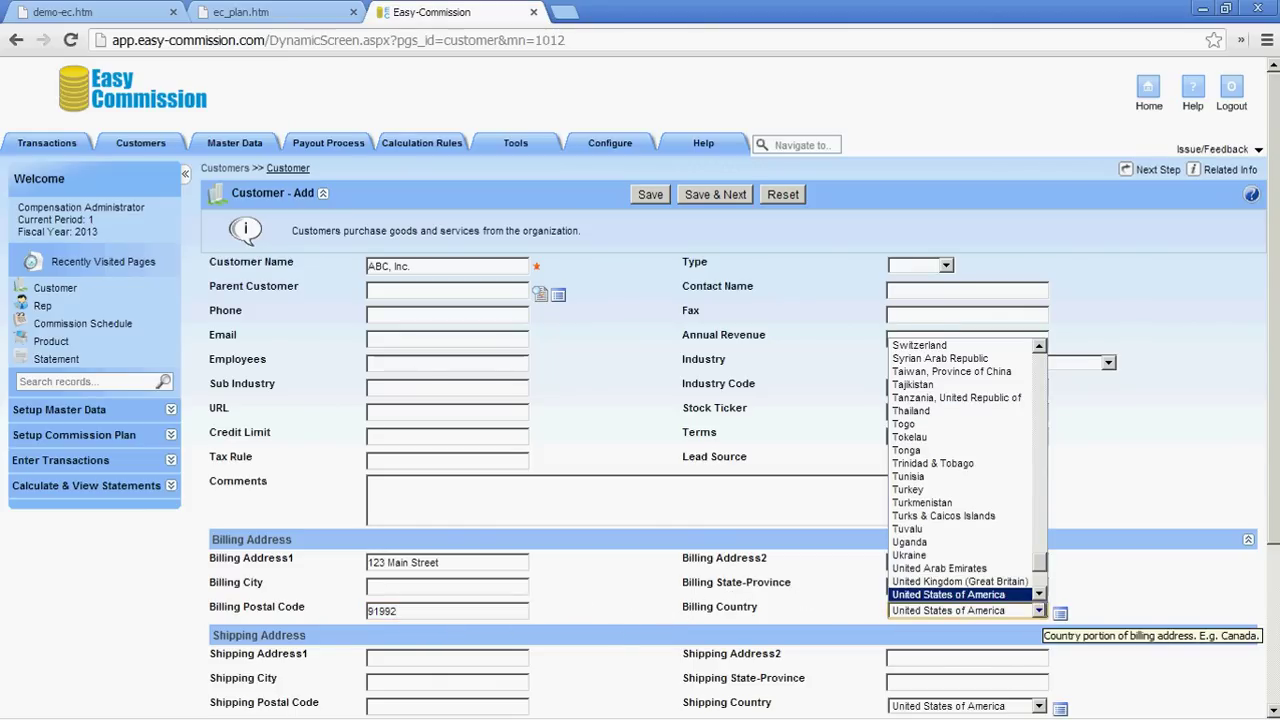
{"action": "left_click", "coordinate": [1039, 610]}
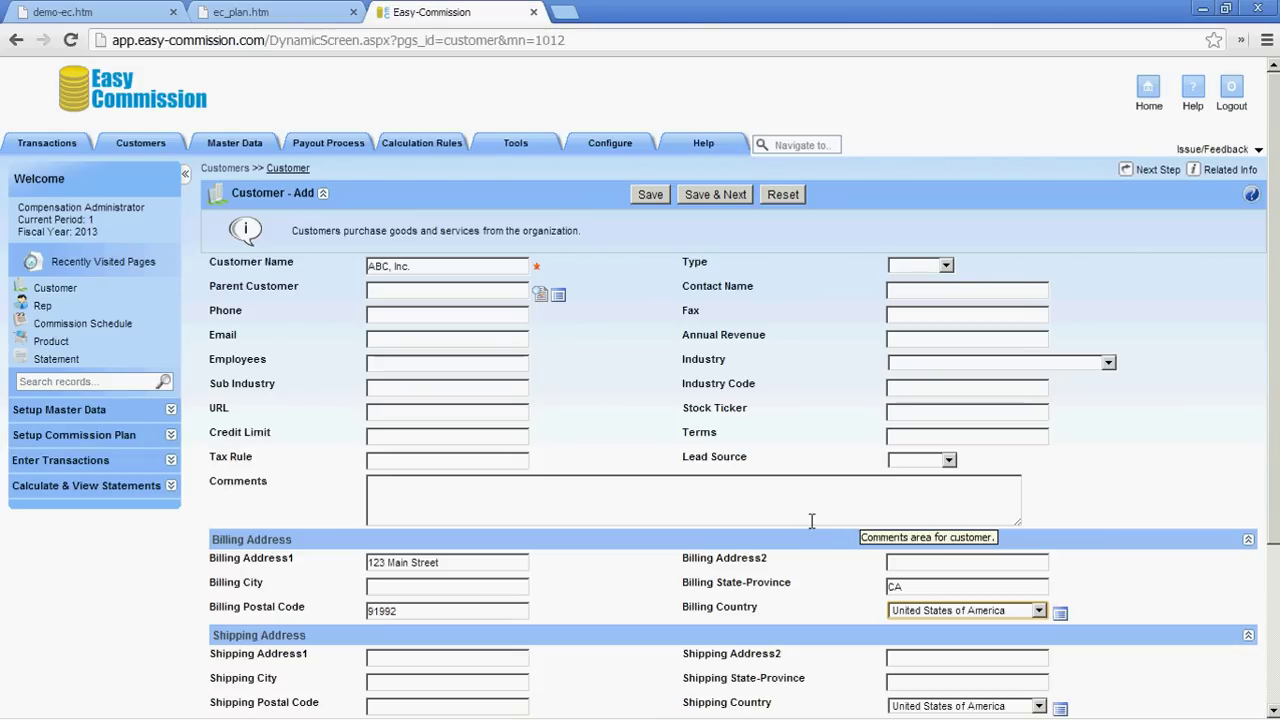
{"action": "left_click", "coordinate": [648, 194]}
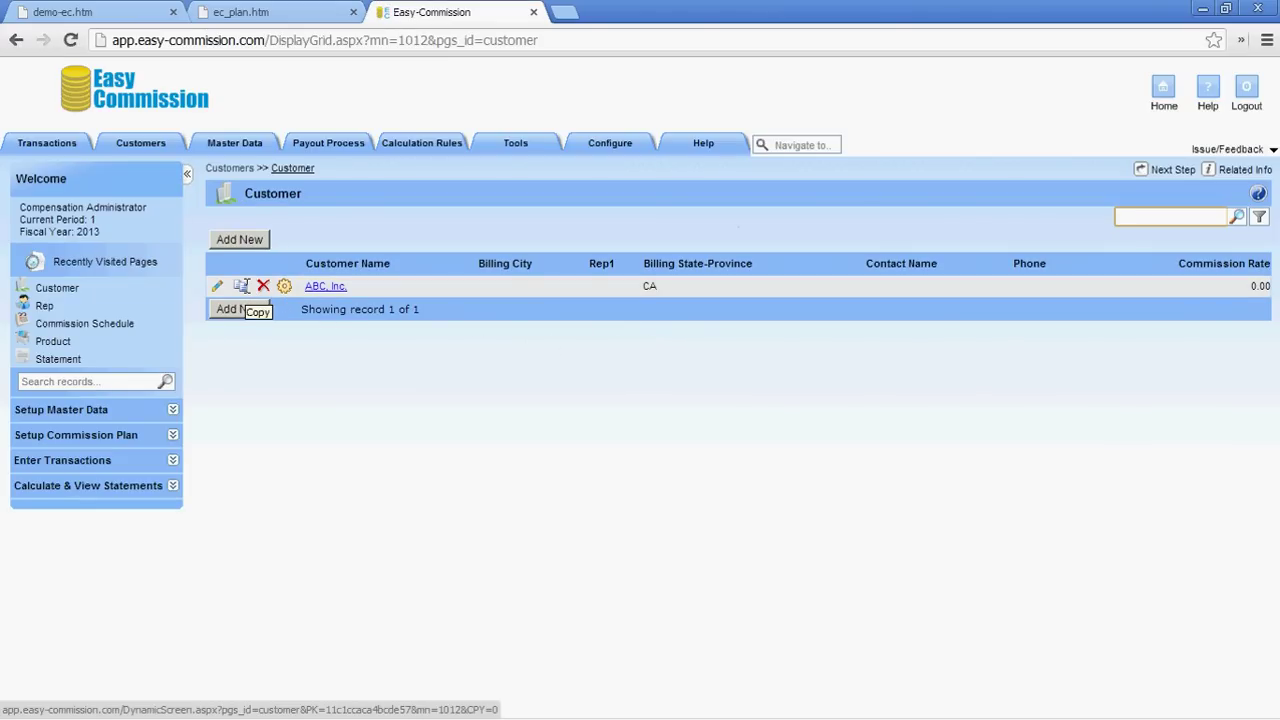
Copy ABC, Inc. into a new customer named ACME, Inc. and save it
{"action": "left_click", "coordinate": [242, 287]}
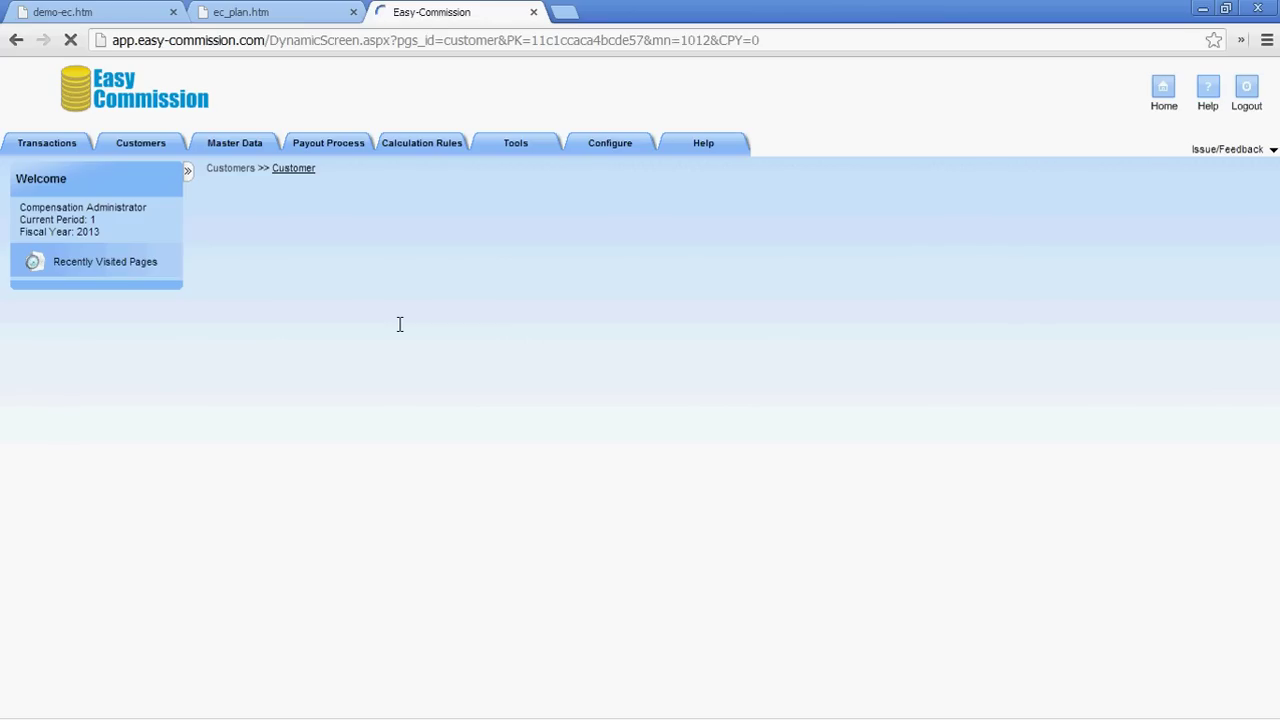
{"action": "left_click_drag", "start_coordinate": [386, 266], "coordinate": [331, 266]}
{"action": "type", "text": "ACME, Inc."}
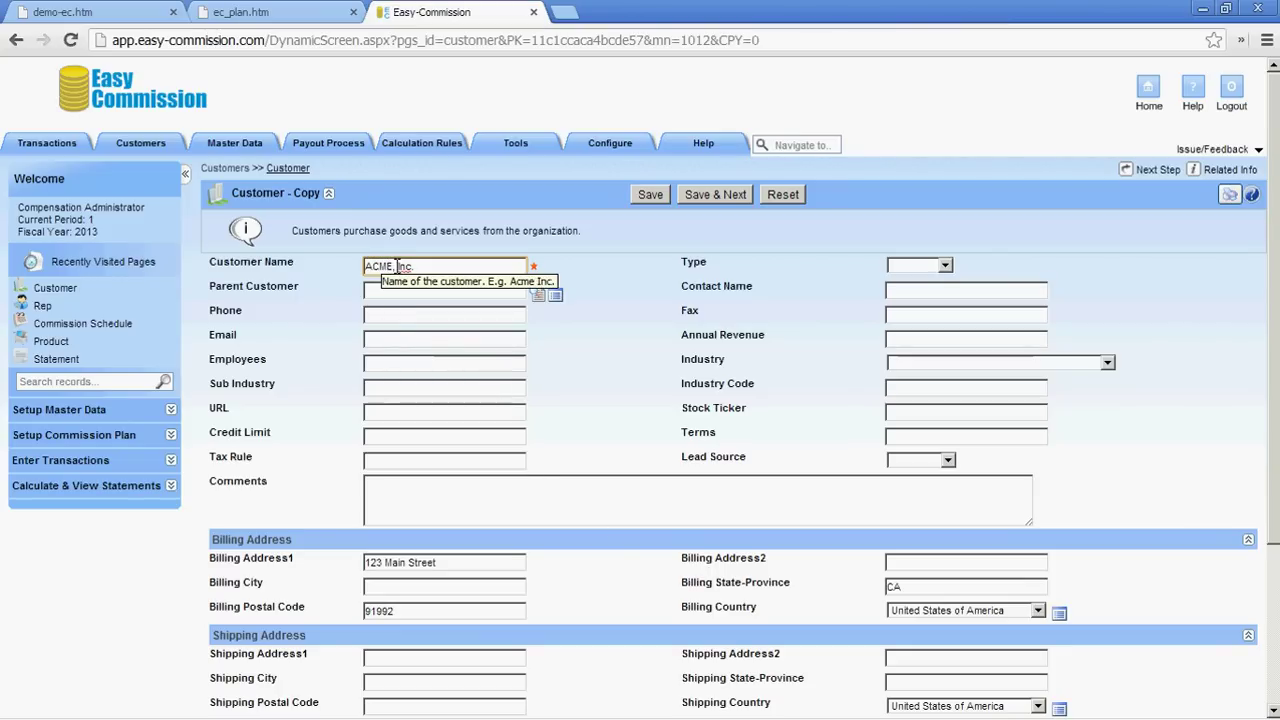
{"action": "left_click", "coordinate": [648, 195]}
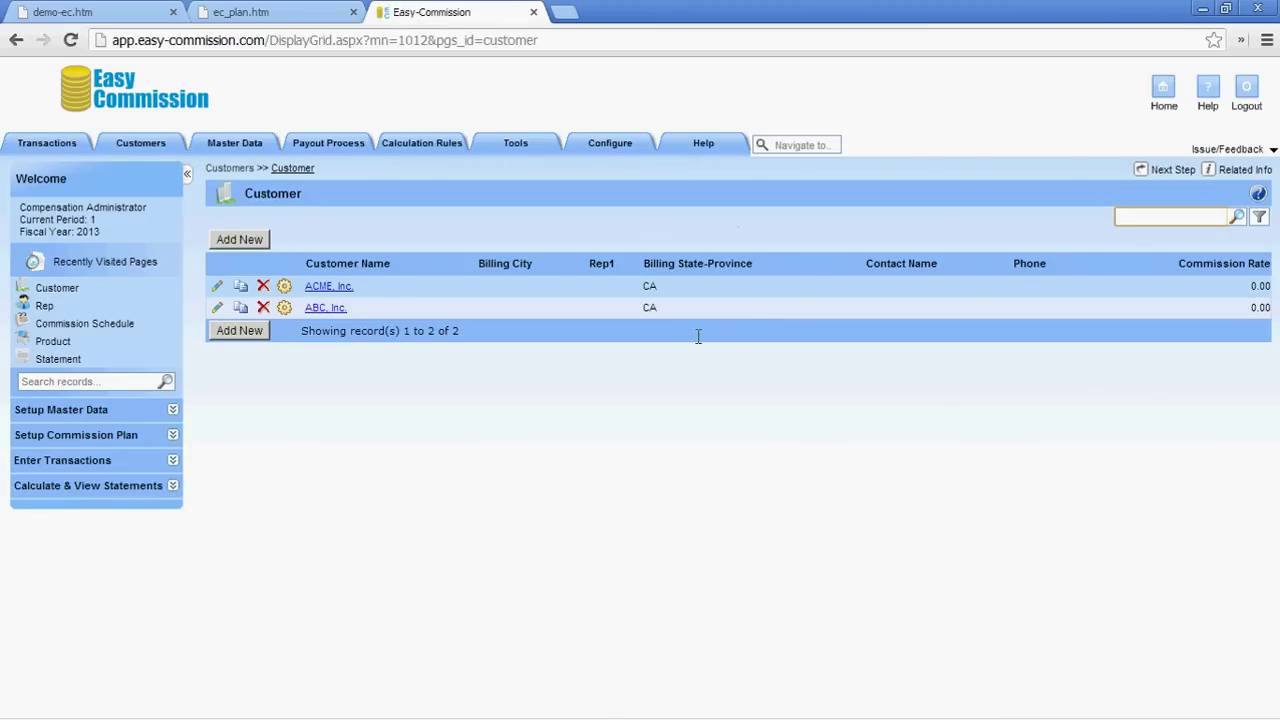
{"action": "left_click", "coordinate": [1163, 94]}
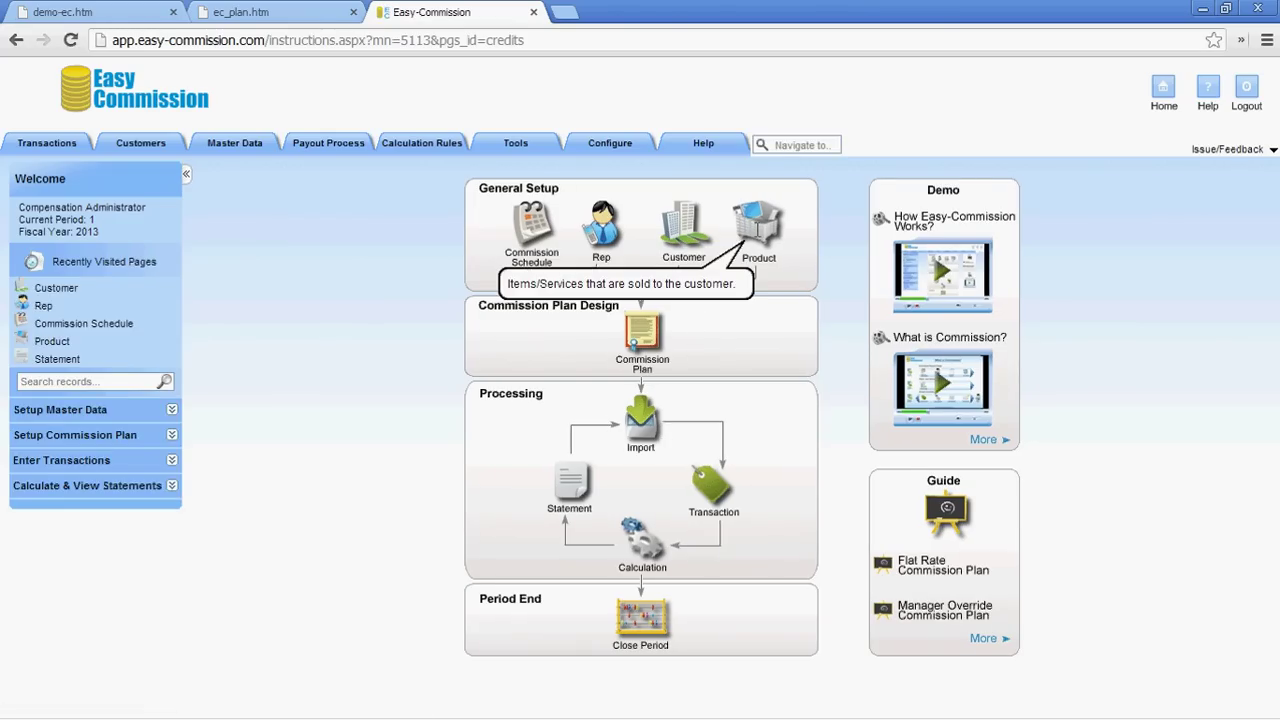
Add product Bolts with unit cost 10.00
{"action": "left_click", "coordinate": [757, 228]}
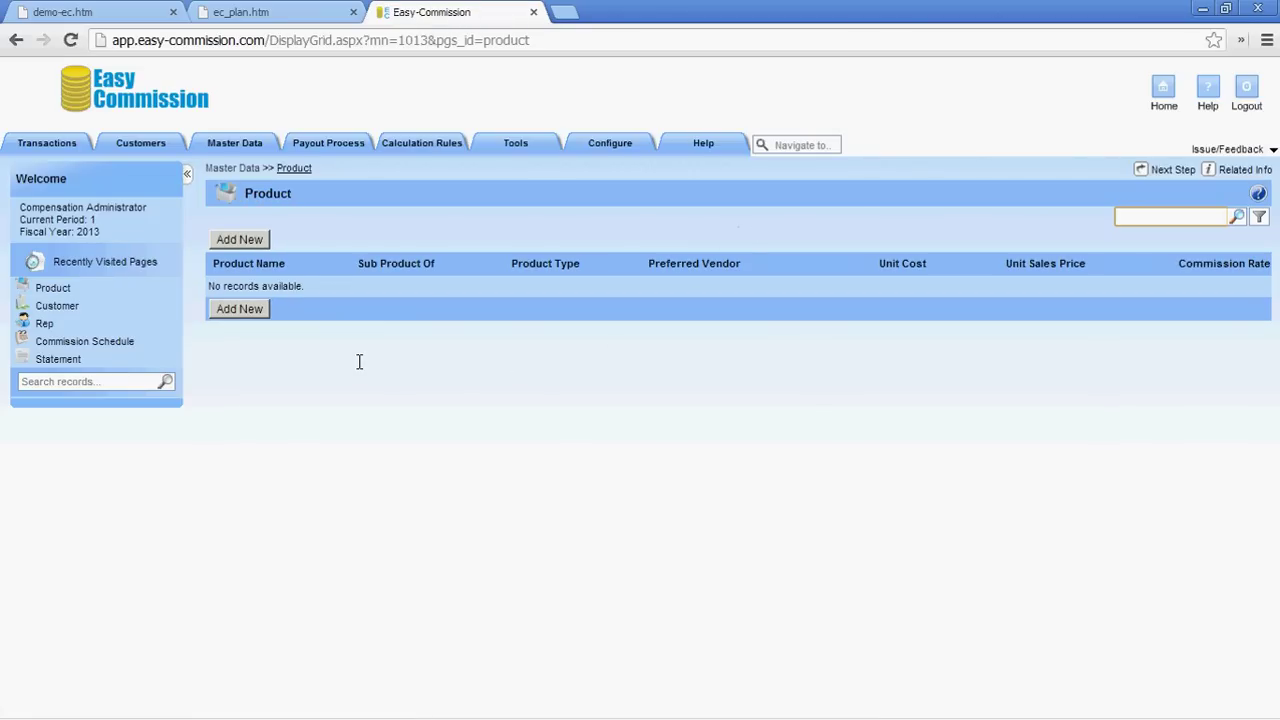
{"action": "left_click", "coordinate": [250, 240]}
{"action": "type", "text": "Bolts"}
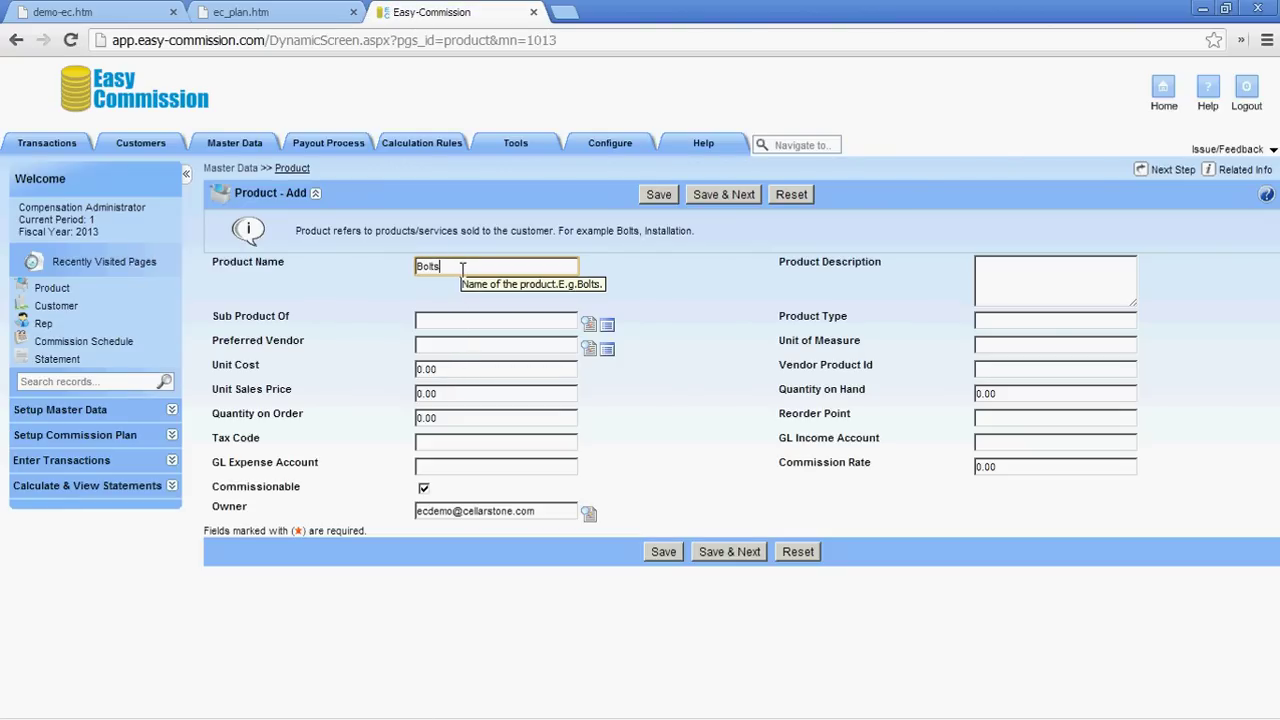
{"action": "left_click", "coordinate": [420, 369]}
{"action": "type", "text": "1"}
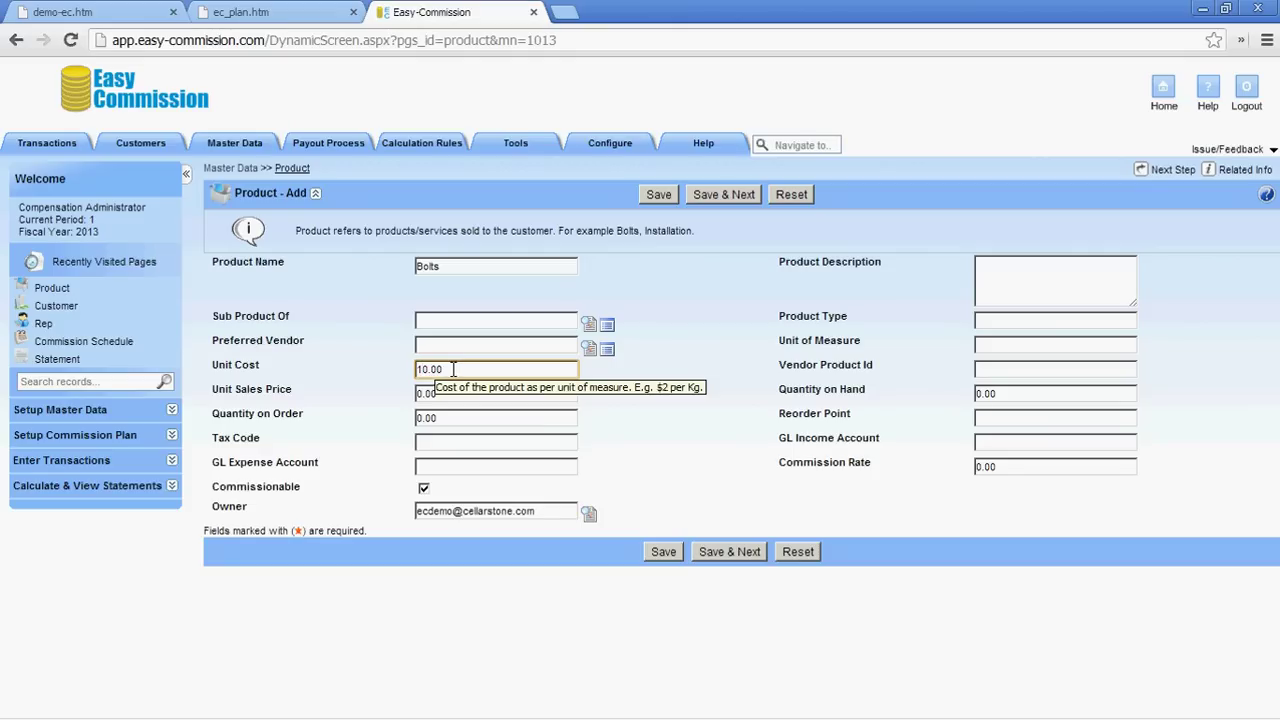
{"action": "left_click", "coordinate": [725, 551]}
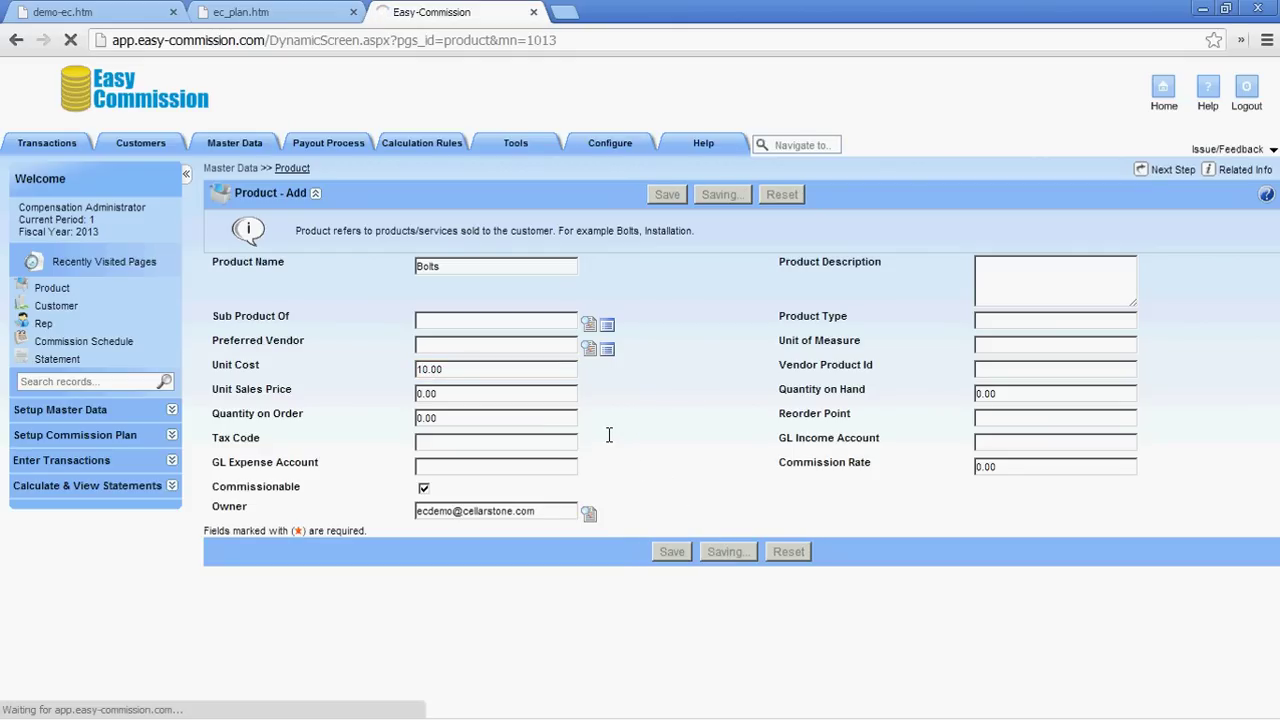
Add product Nuts with unit cost 11.00 and save
{"action": "left_click", "coordinate": [447, 266]}
{"action": "type", "text": "Nuts"}
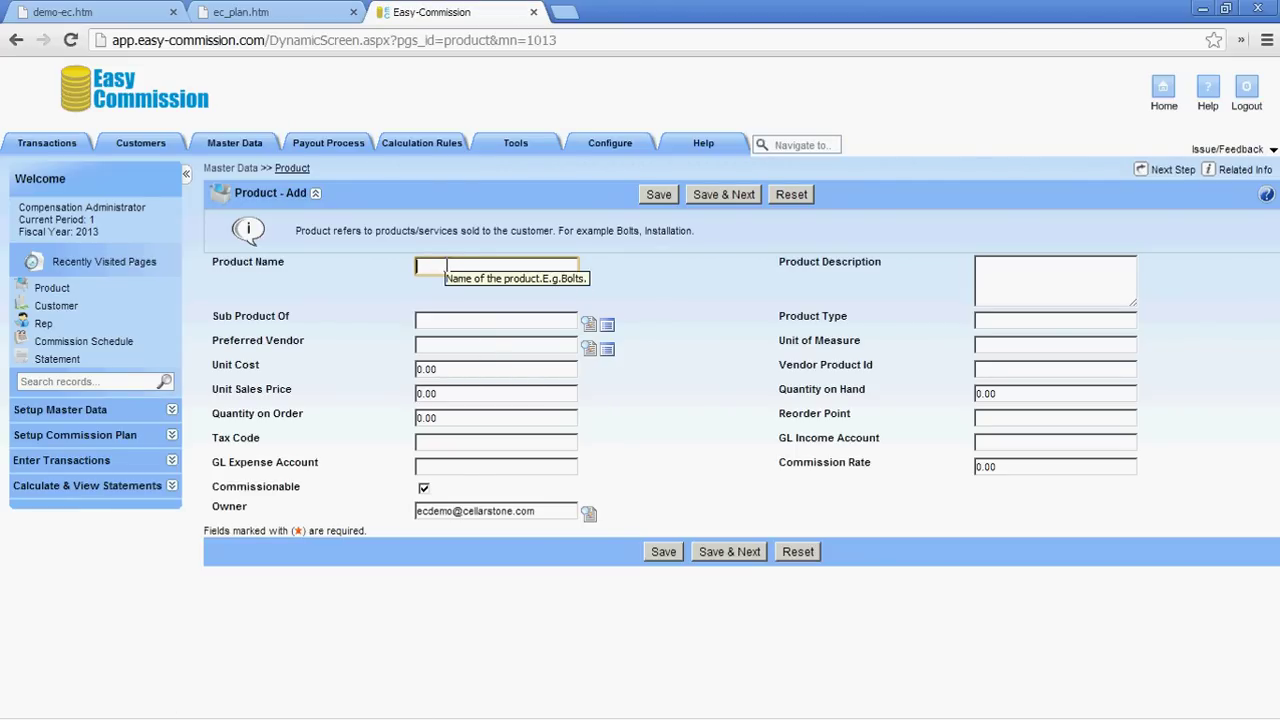
{"action": "left_click", "coordinate": [440, 370]}
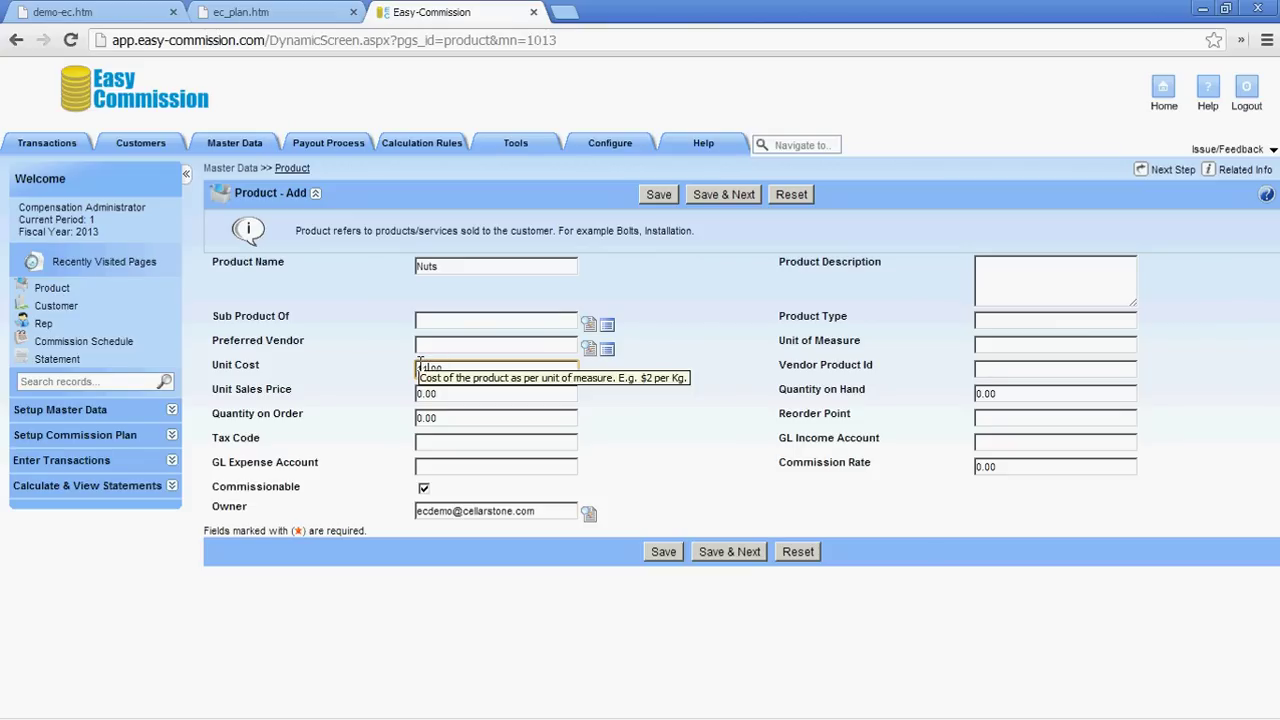
{"action": "type", "text": "11.00"}
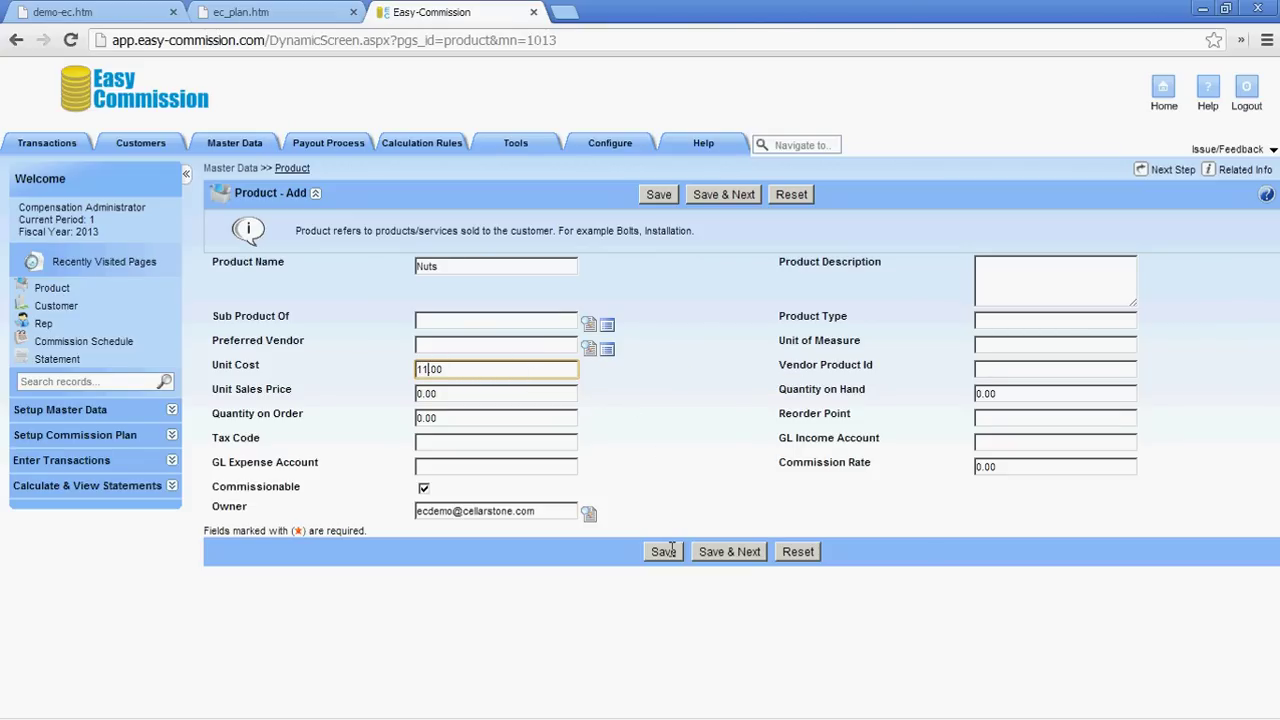
{"action": "left_click", "coordinate": [663, 551]}
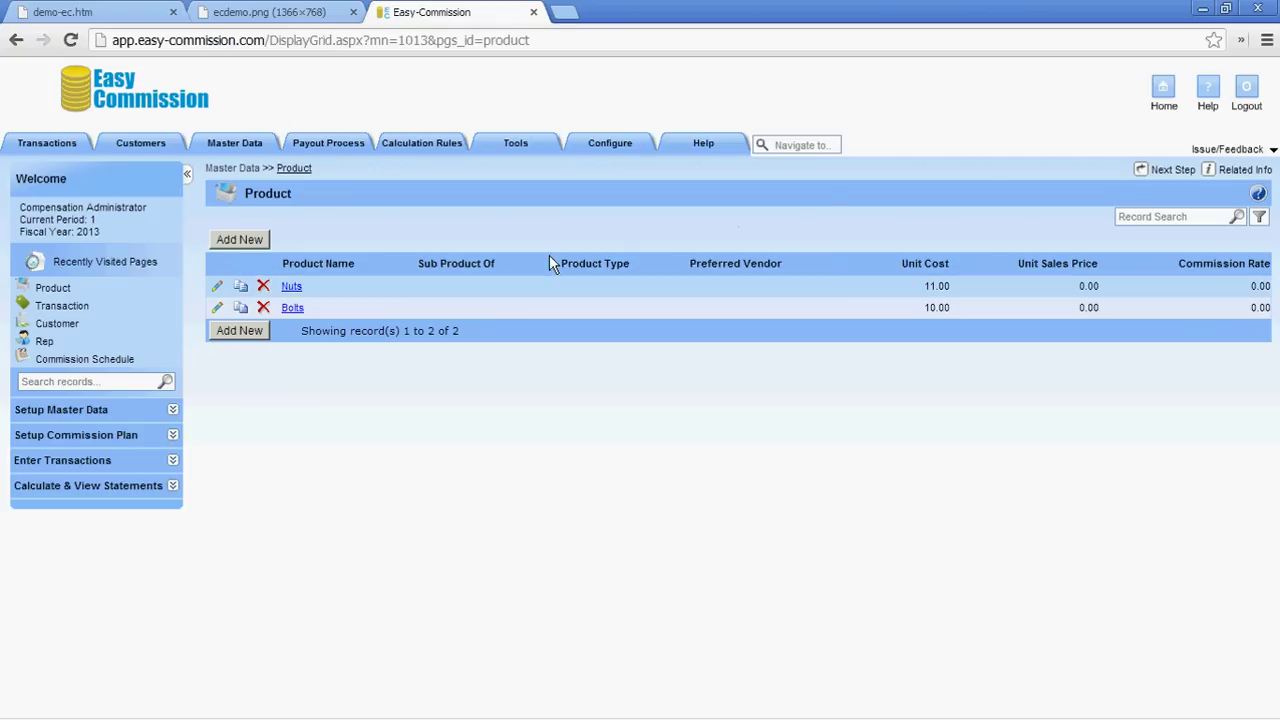
Start a new transaction with Tran ID A01
{"action": "left_click", "coordinate": [1160, 100]}
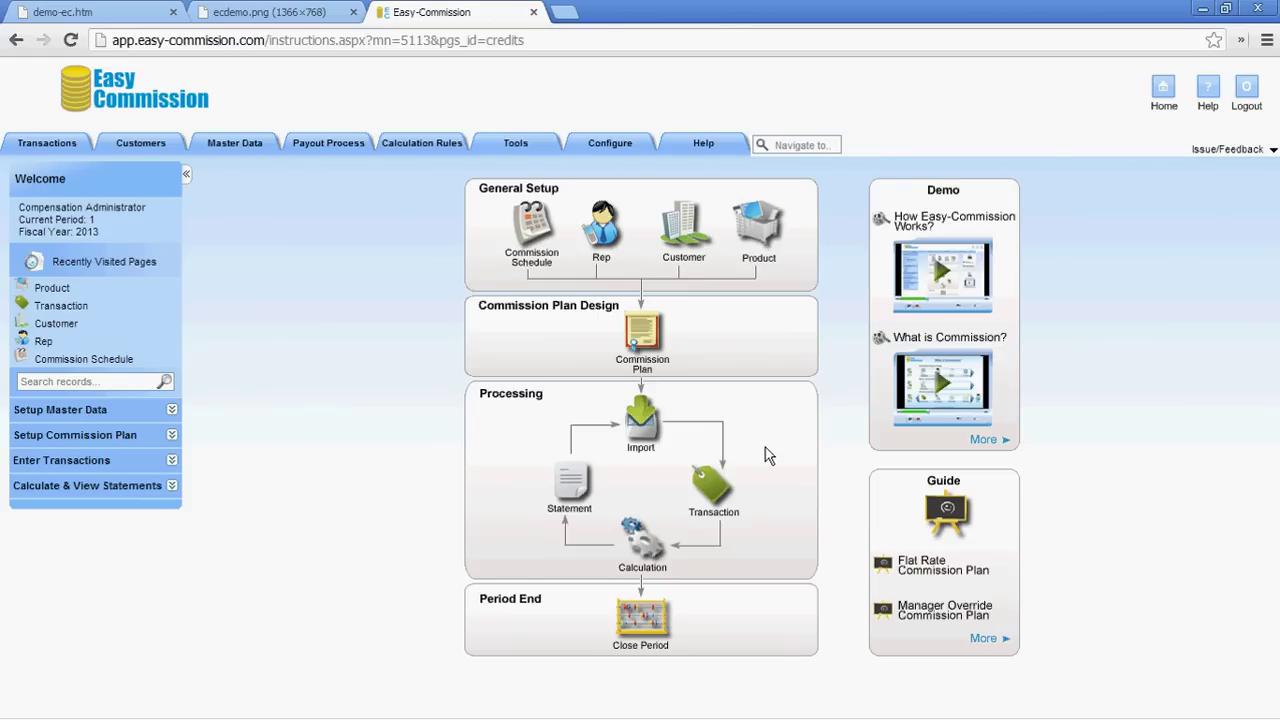
{"action": "left_click", "coordinate": [719, 489]}
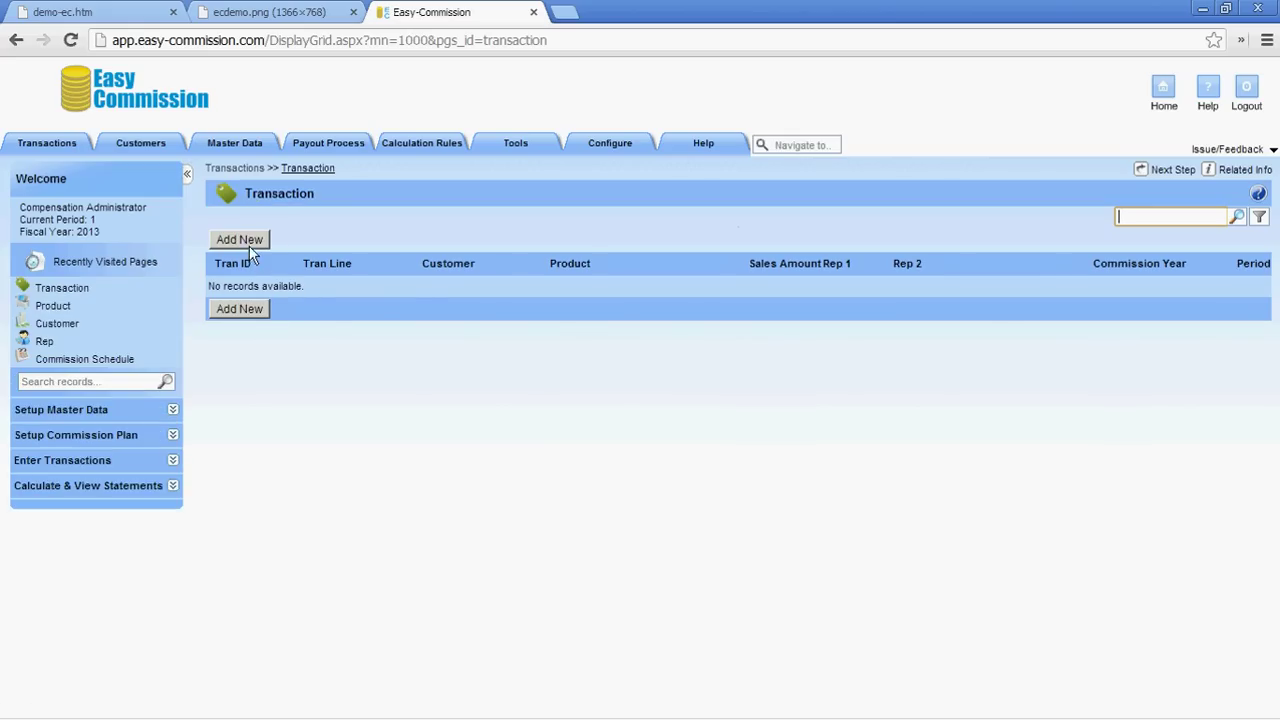
{"action": "left_click", "coordinate": [247, 242]}
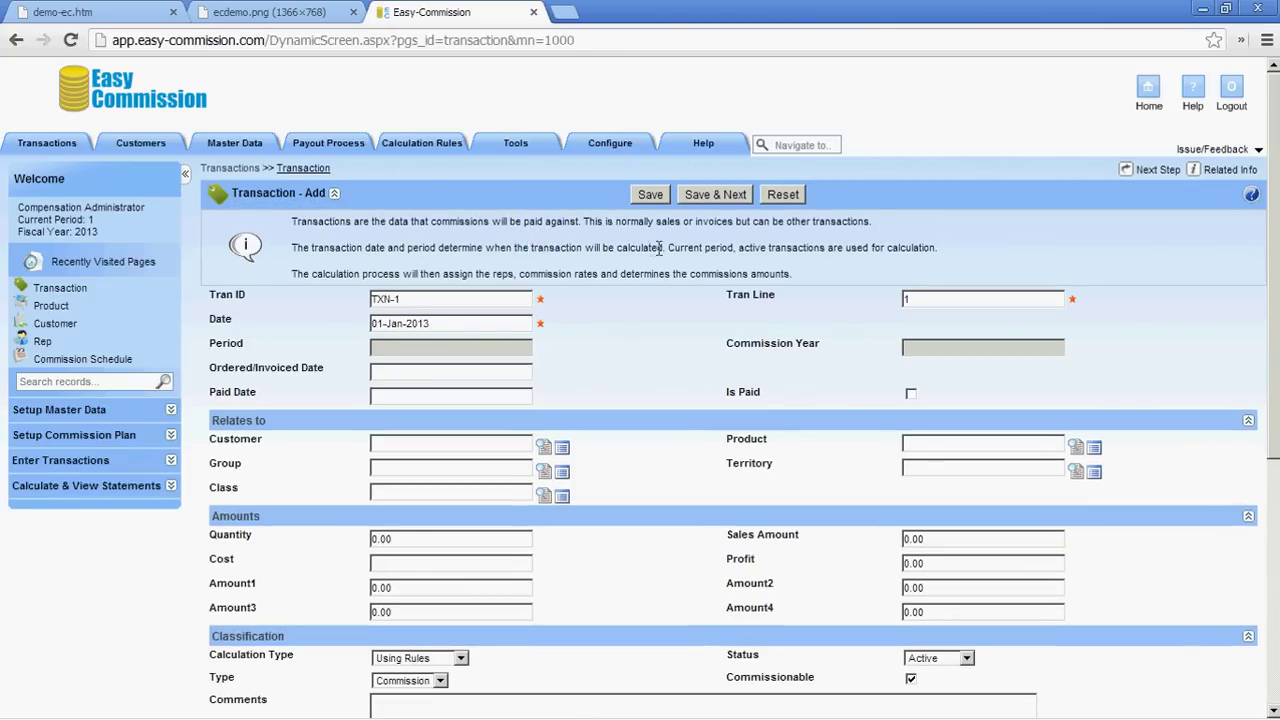
{"action": "mouse_move", "coordinate": [436, 300]}
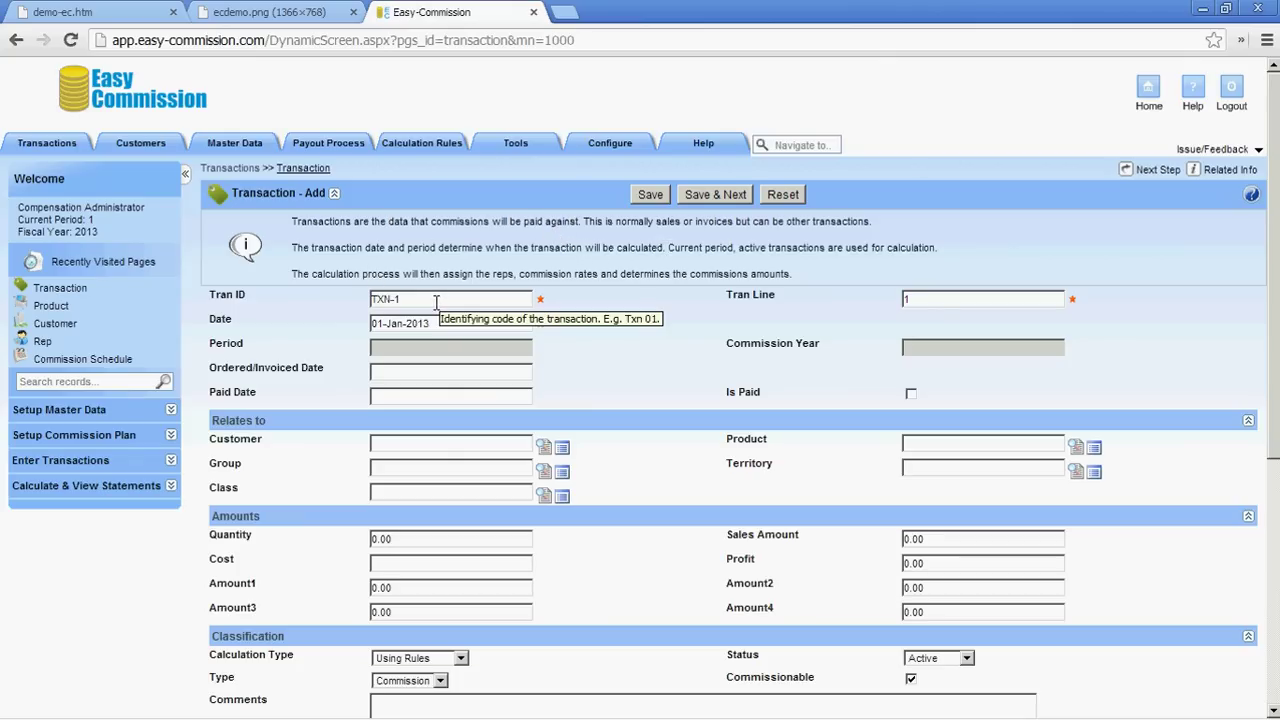
{"action": "left_click_drag", "start_coordinate": [420, 299], "coordinate": [328, 302]}
{"action": "type", "text": "A01"}
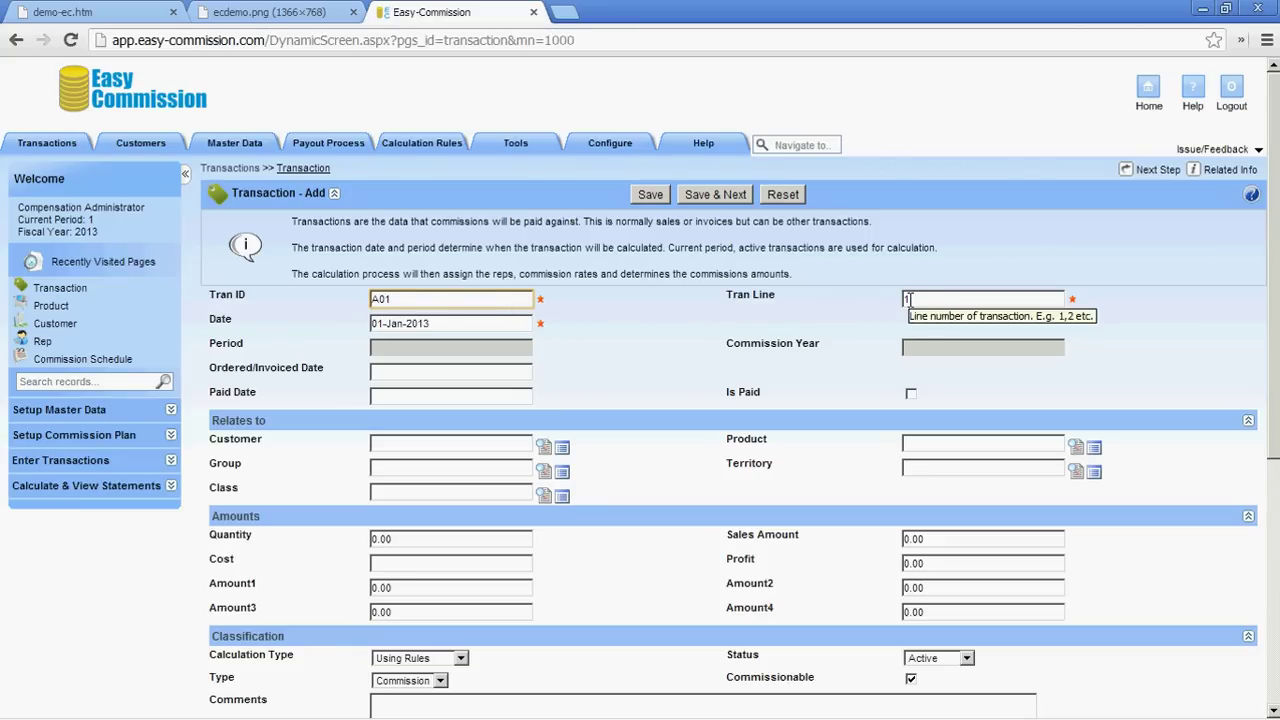
Enter customer ABC, Inc., product Bolts and sales amount 1000.00
{"action": "left_click", "coordinate": [437, 440]}
{"action": "type", "text": "ABC"}
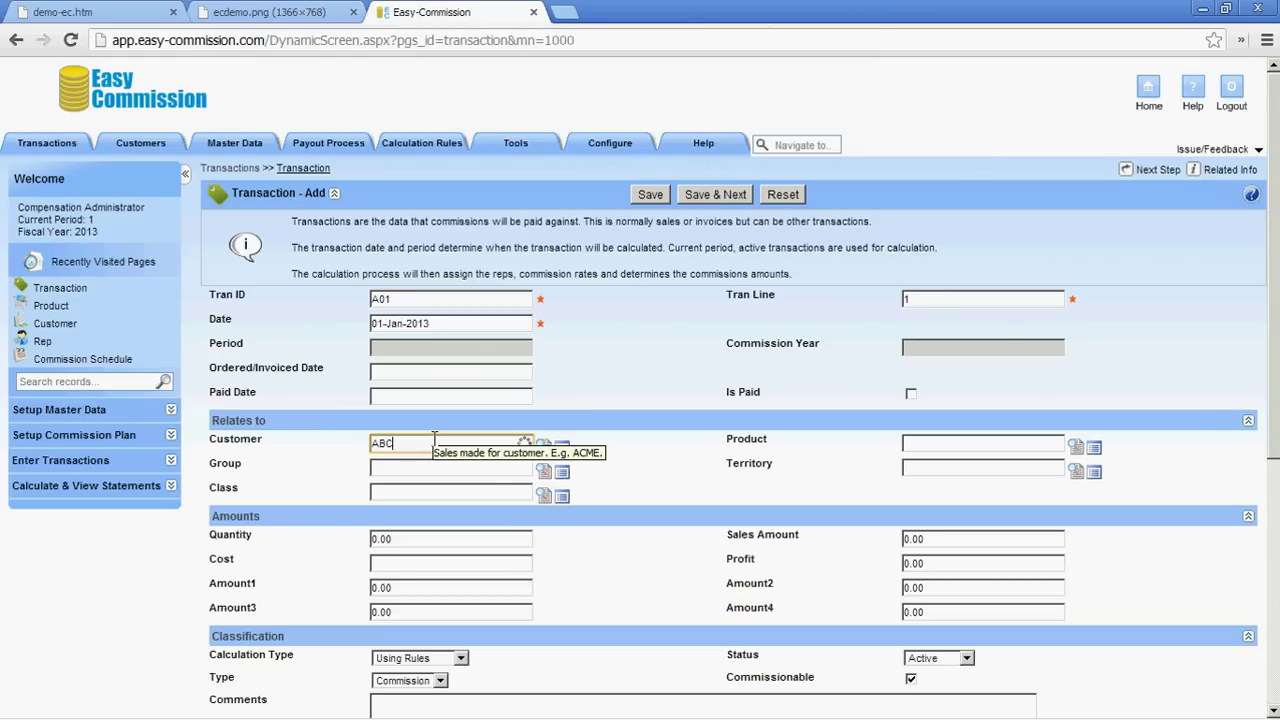
{"action": "left_click", "coordinate": [482, 469]}
{"action": "left_click", "coordinate": [950, 444]}
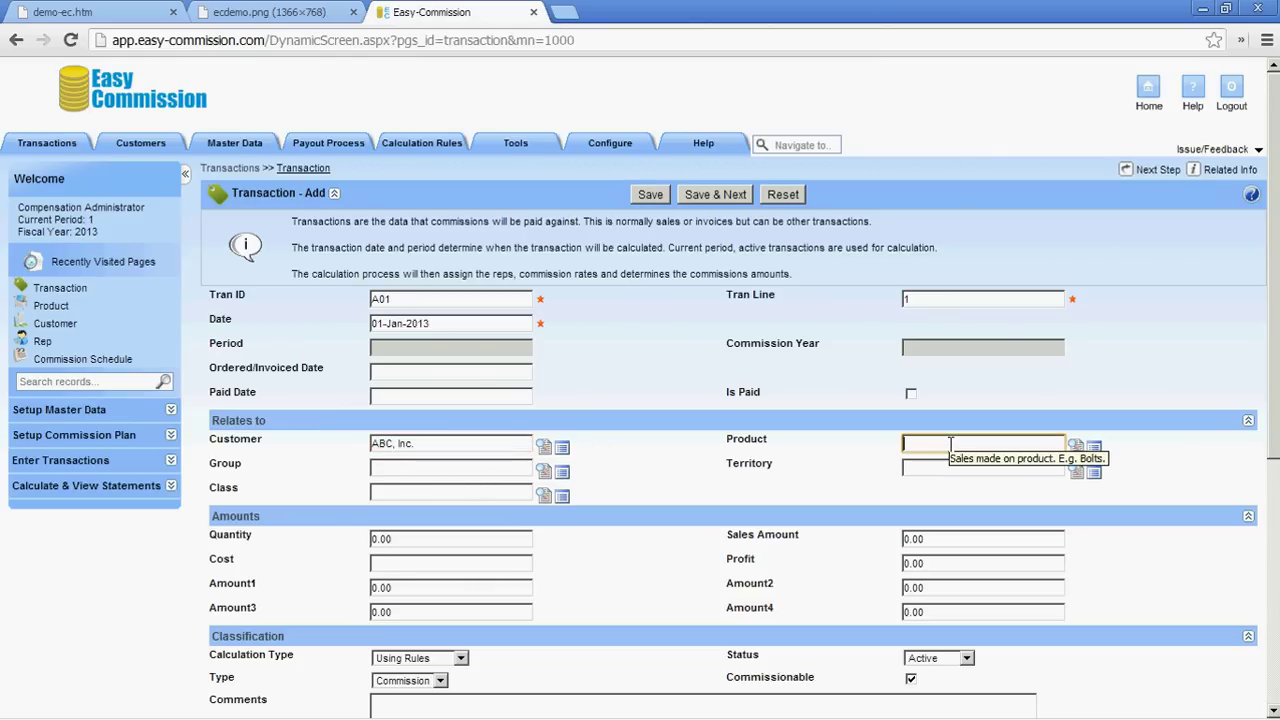
{"action": "type", "text": "Bolts"}
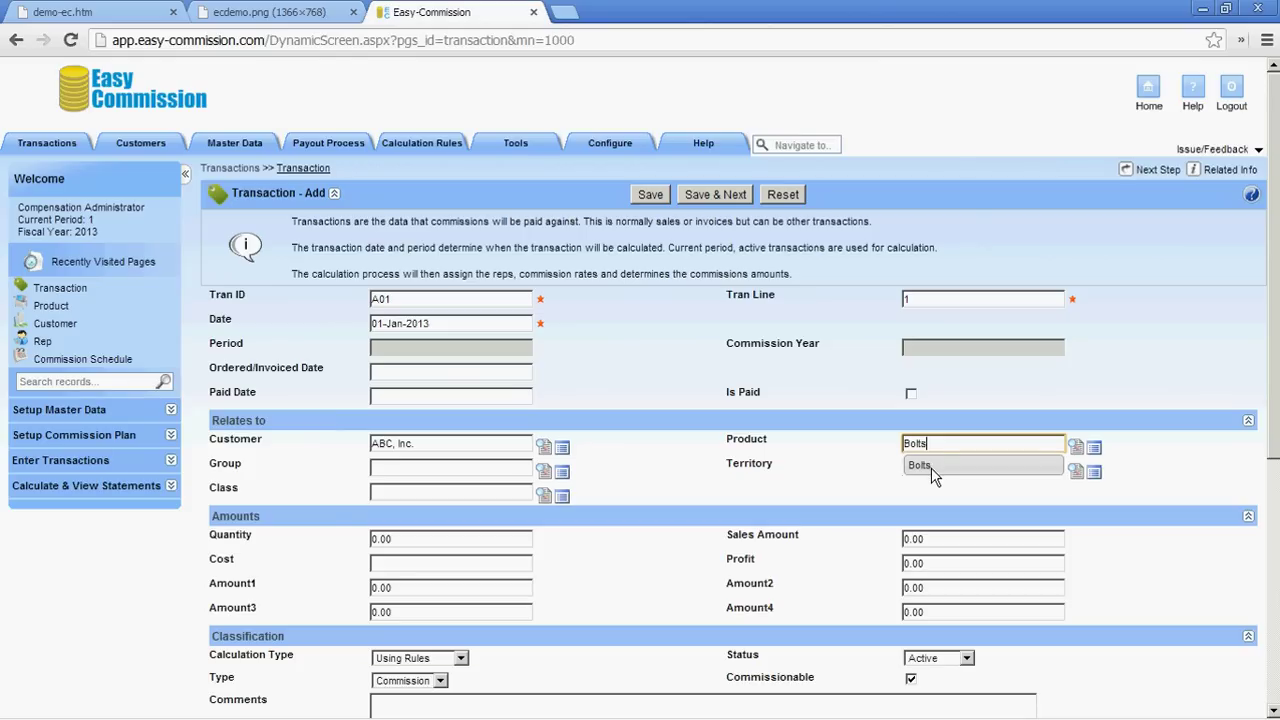
{"action": "left_click", "coordinate": [936, 468]}
{"action": "left_click", "coordinate": [929, 545]}
{"action": "type", "text": "10"}
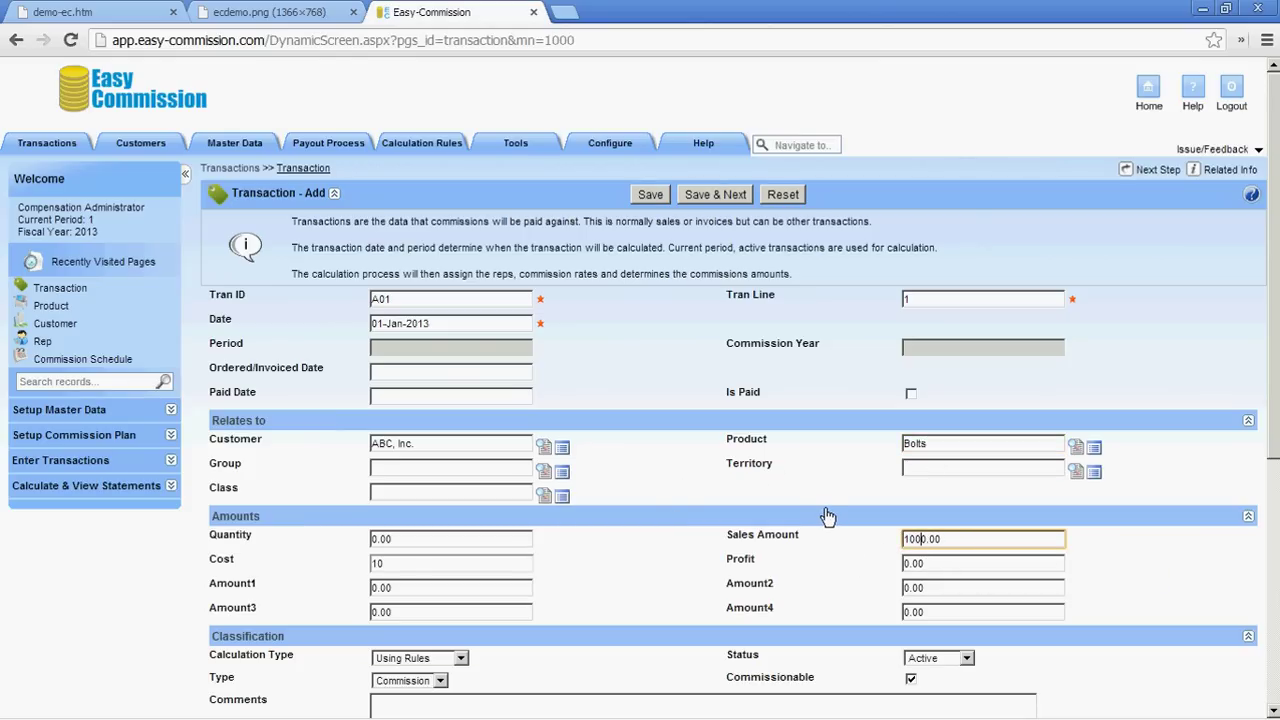
{"action": "scroll", "coordinate": [829, 514], "scroll_direction": "down", "scroll_amount": 2}
Assign the first sales rep as Rep1 on this line
{"action": "left_click", "coordinate": [420, 595]}
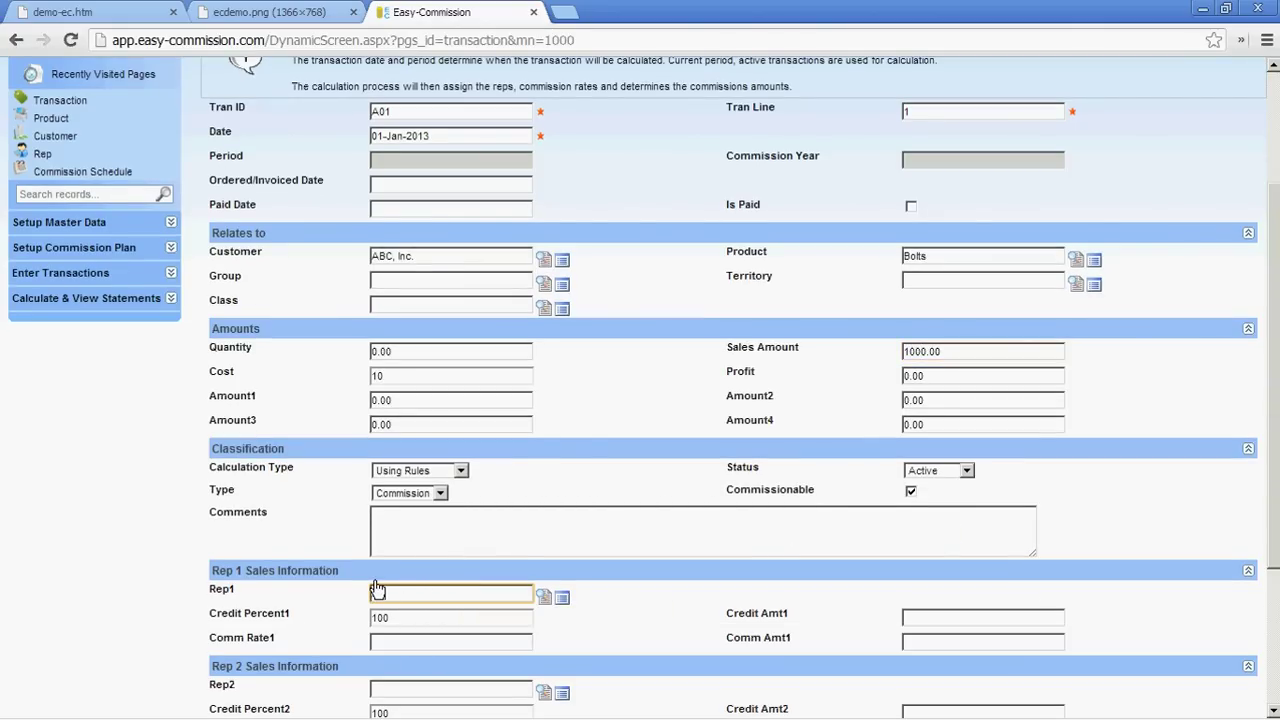
{"action": "type", "text": "y"}
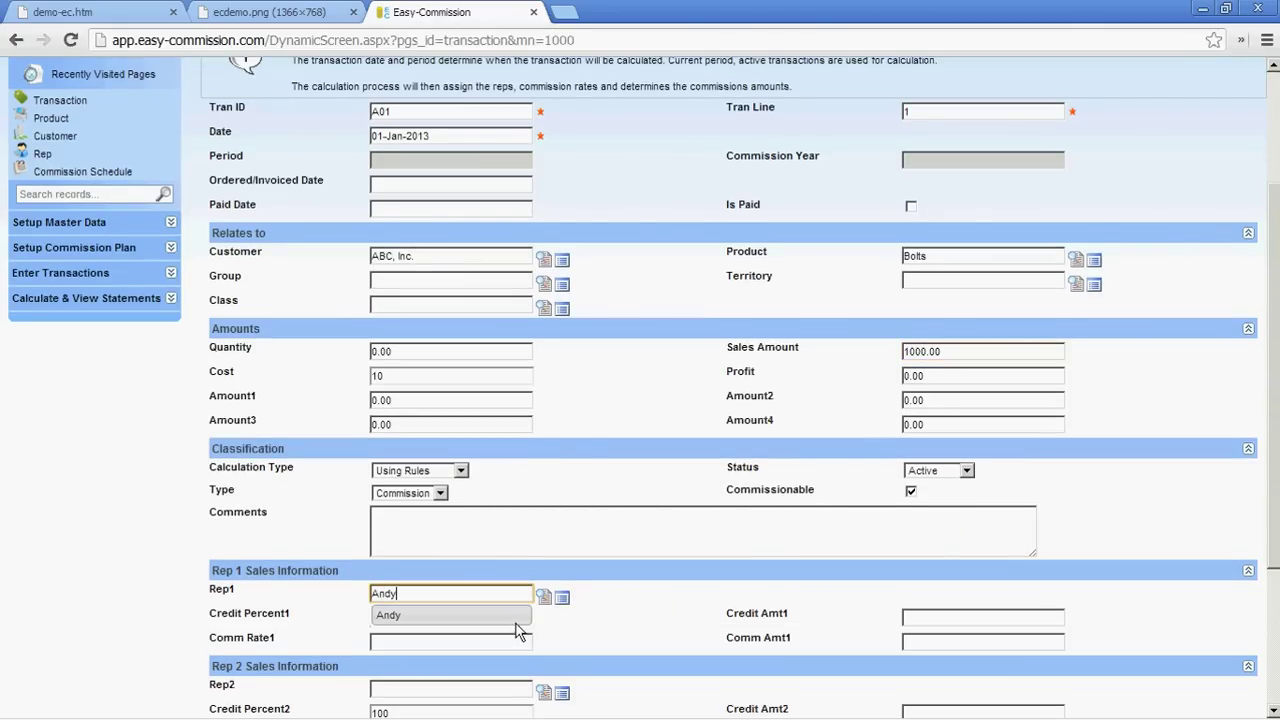
{"action": "left_click", "coordinate": [489, 618]}
{"action": "mouse_move", "coordinate": [451, 594]}
{"action": "scroll", "coordinate": [703, 548], "scroll_direction": "up", "scroll_amount": 3}
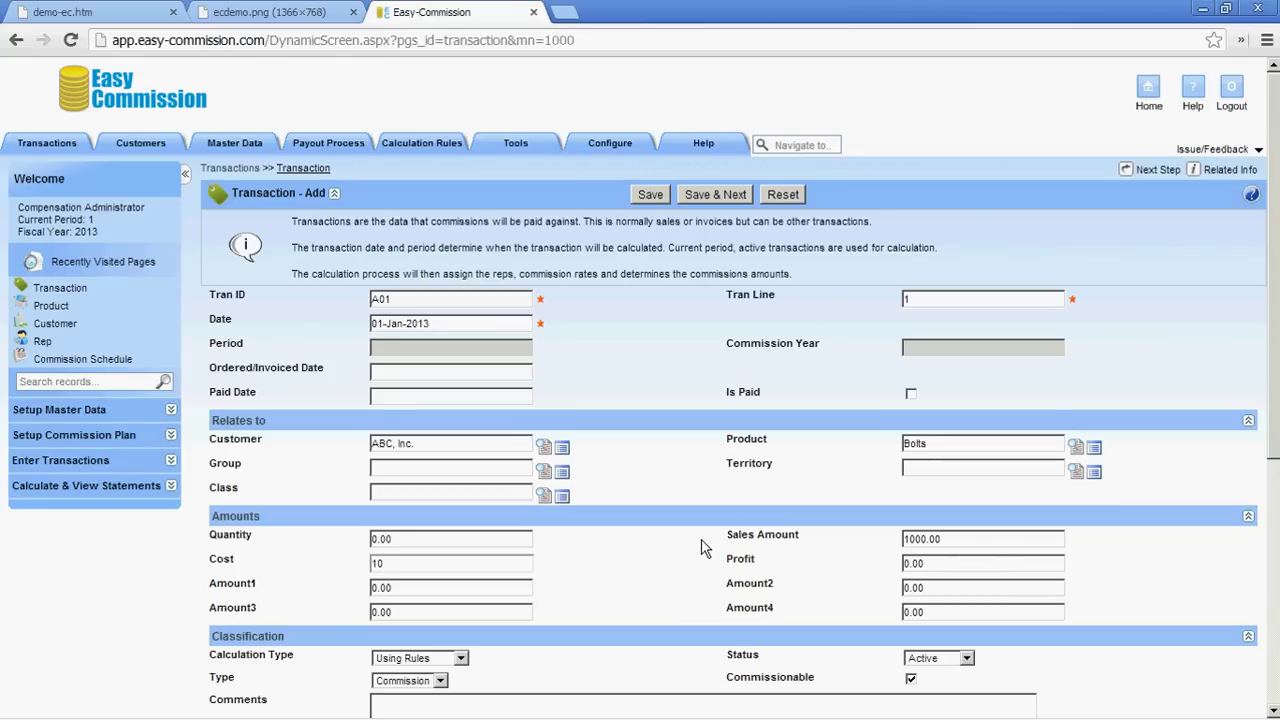
Save line 1 and start transaction A01 line 2
{"action": "left_click", "coordinate": [714, 200]}
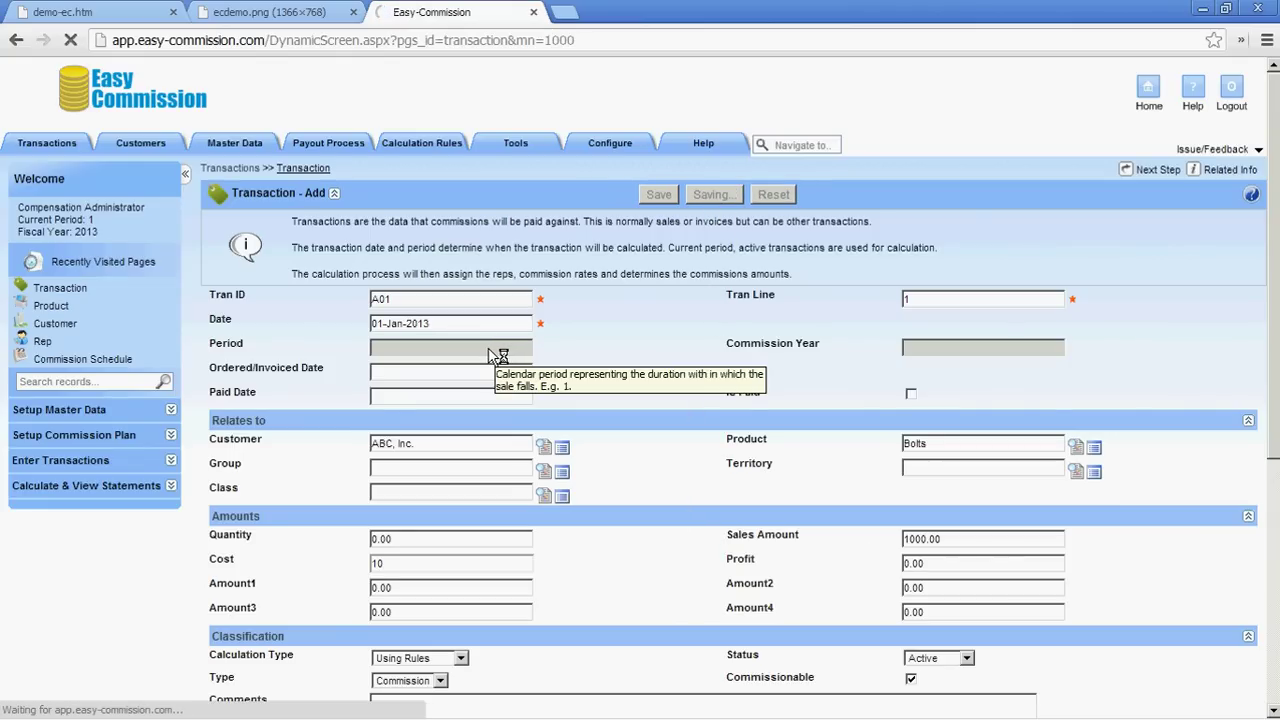
{"action": "left_click", "coordinate": [409, 299]}
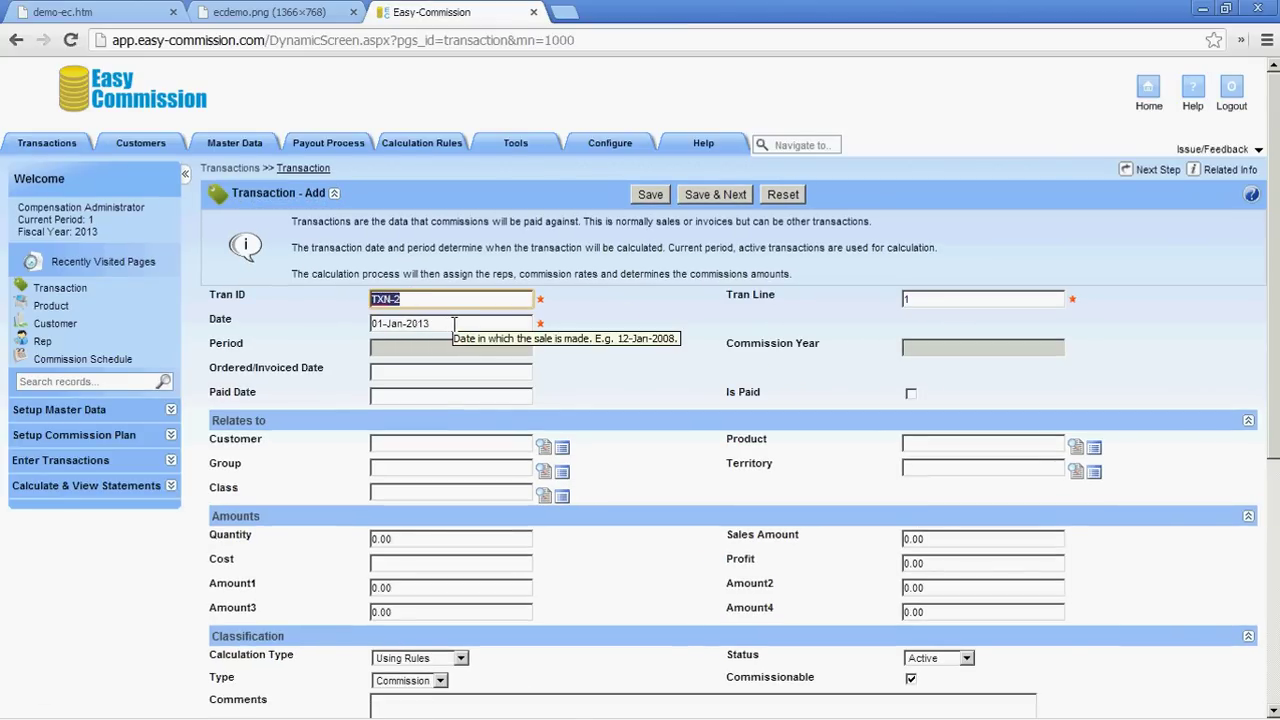
{"action": "type", "text": "A01"}
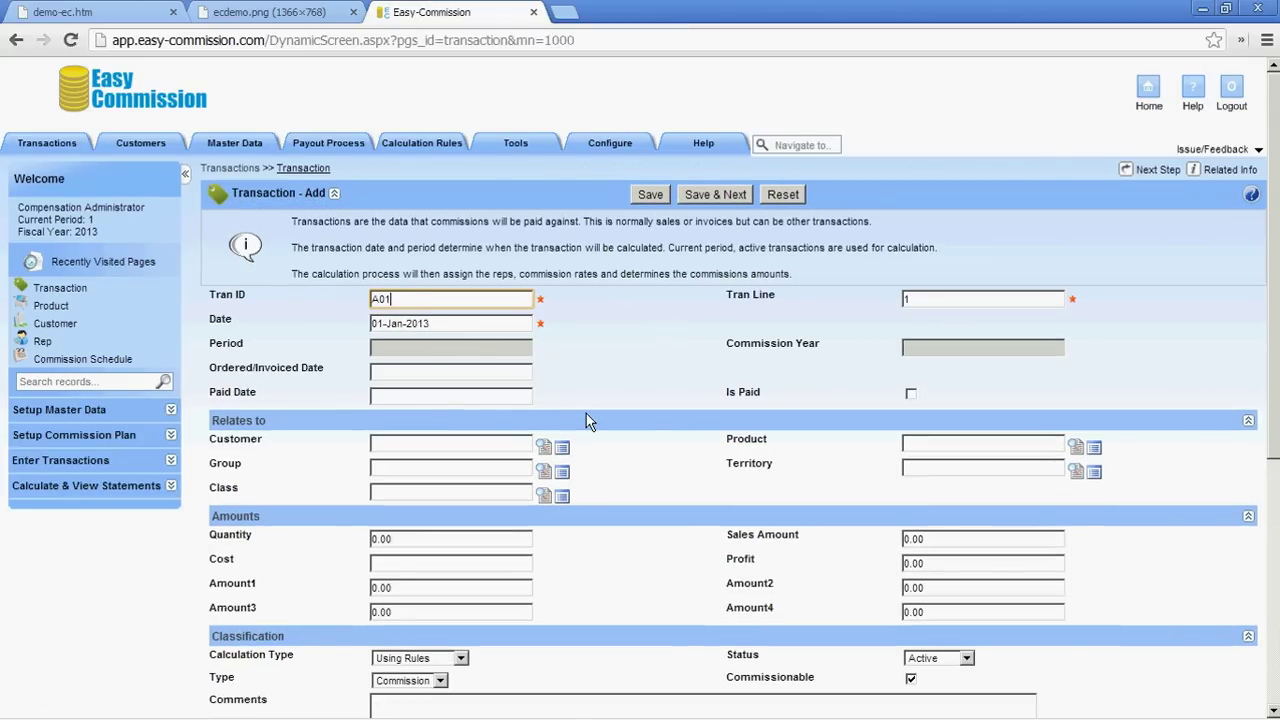
{"action": "double_click", "coordinate": [903, 300]}
{"action": "type", "text": "2"}
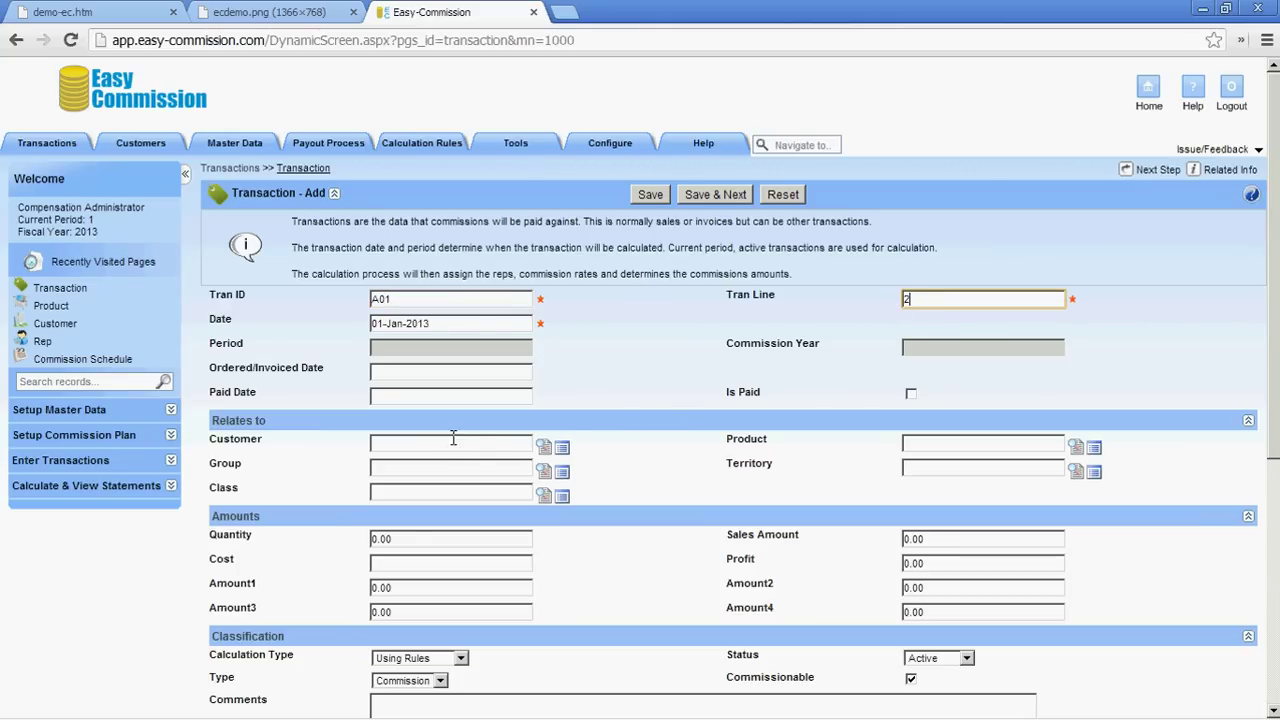
Enter customer ABC, Inc., product Nuts and sales amount 1000.00
{"action": "left_click", "coordinate": [440, 443]}
{"action": "type", "text": "ABC"}
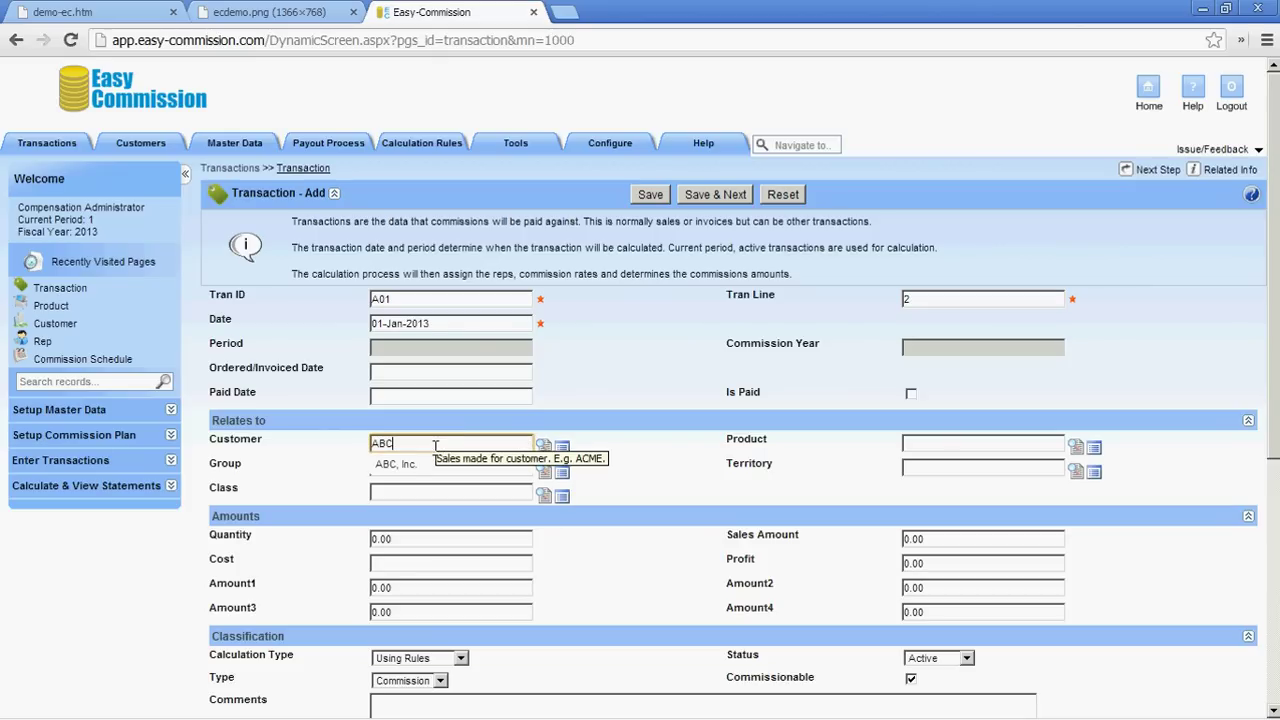
{"action": "left_click", "coordinate": [437, 468]}
{"action": "left_click", "coordinate": [917, 441]}
{"action": "type", "text": "Nuts"}
{"action": "left_click", "coordinate": [930, 470]}
{"action": "left_click", "coordinate": [905, 539]}
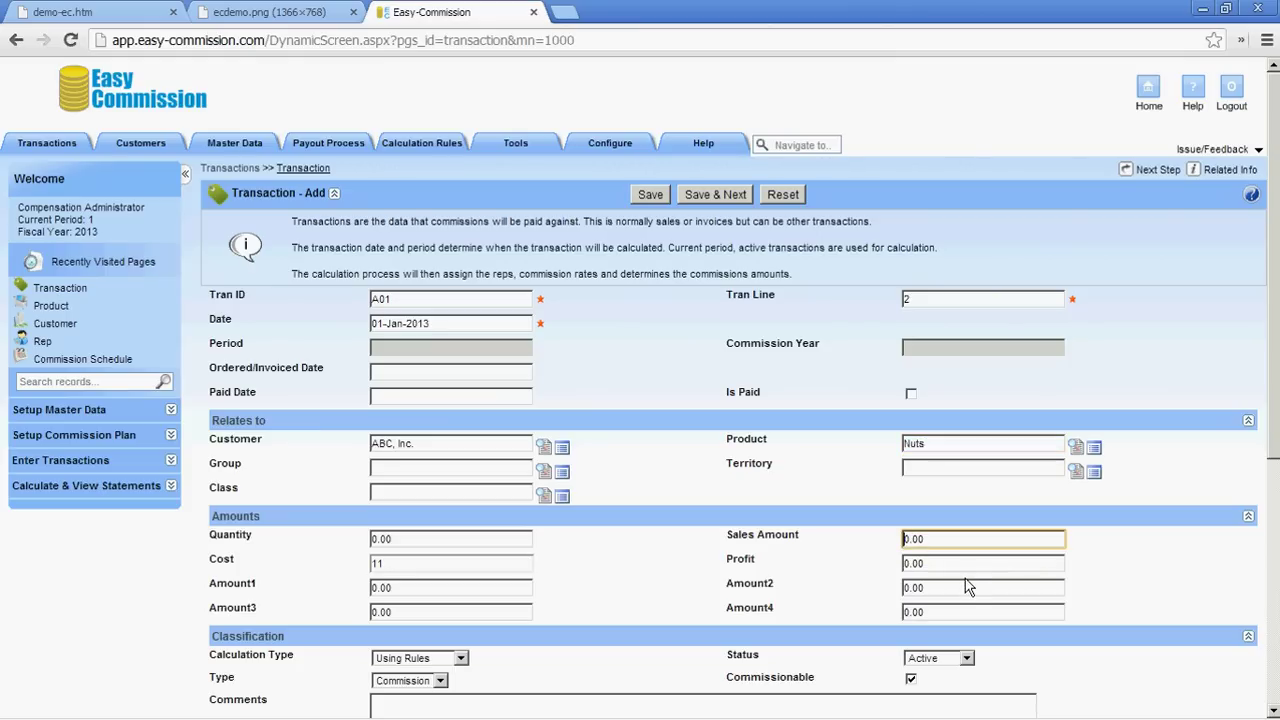
{"action": "type", "text": "100"}
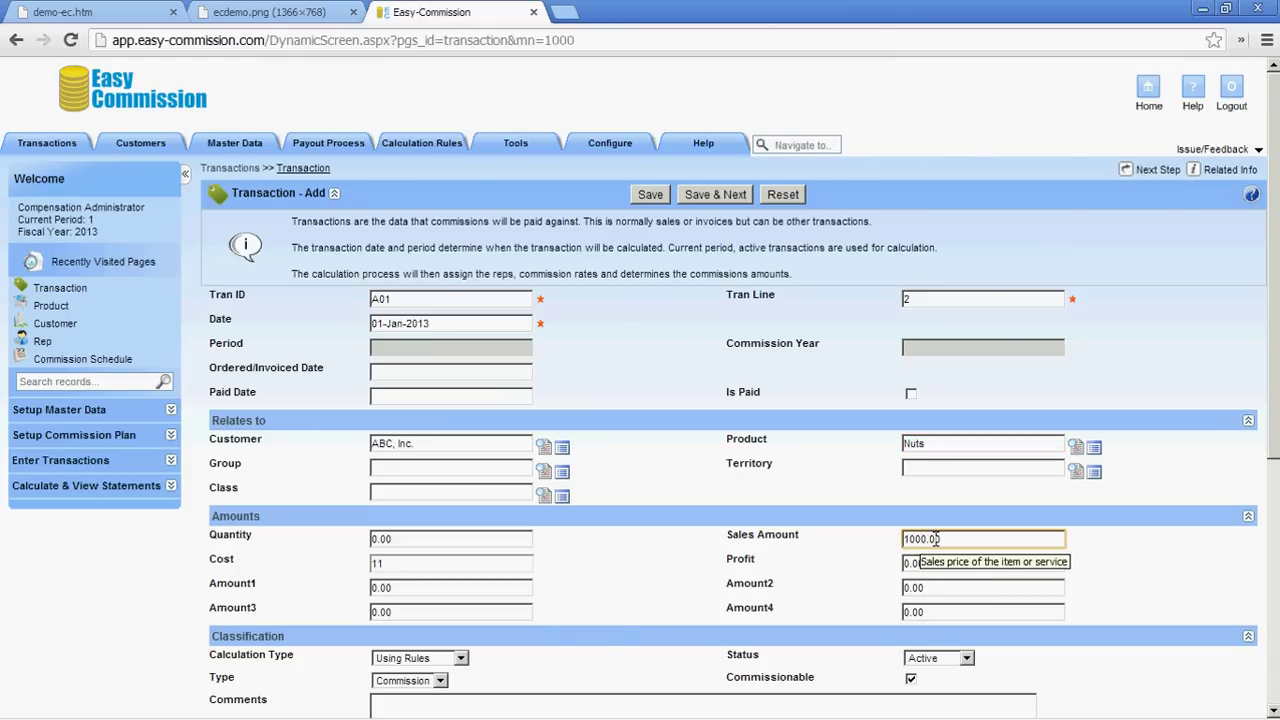
Assign the first sales rep as Rep1 on line 2
{"action": "scroll", "coordinate": [900, 545], "scroll_direction": "down", "scroll_amount": 3}
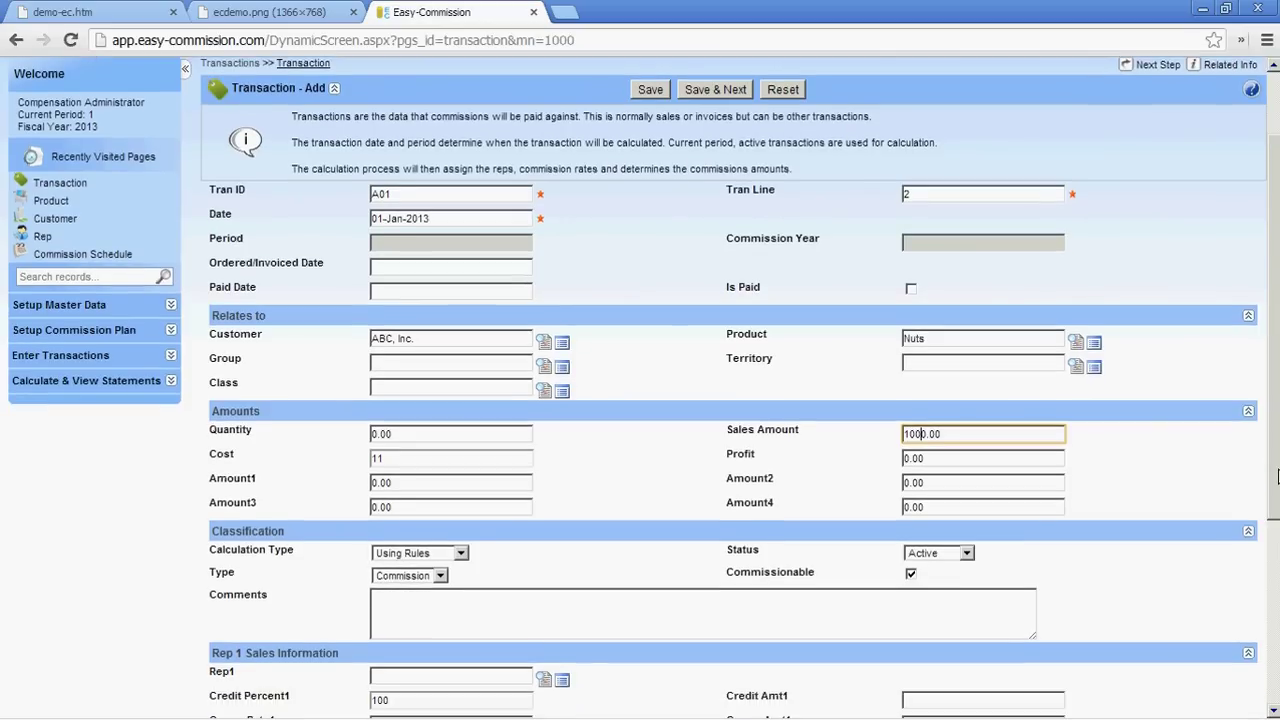
{"action": "left_click", "coordinate": [509, 531]}
{"action": "type", "text": "nd"}
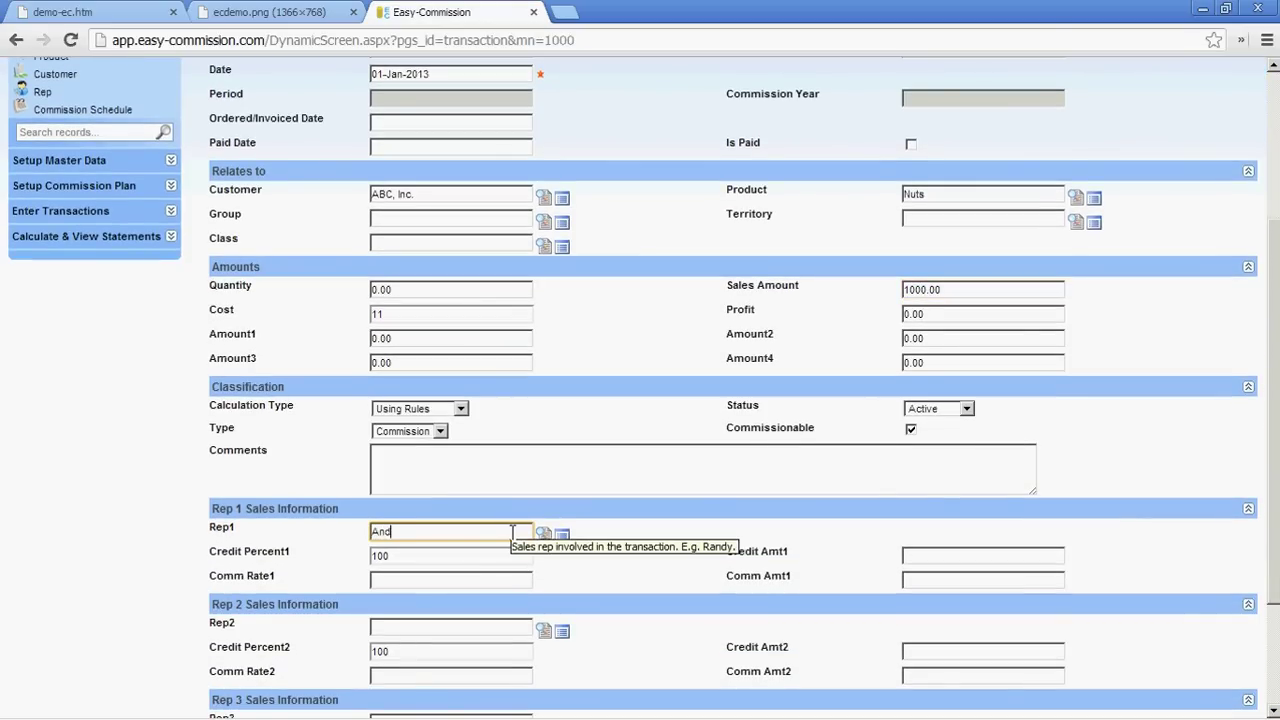
{"action": "type", "text": "y"}
{"action": "left_click", "coordinate": [478, 553]}
{"action": "scroll", "coordinate": [867, 415], "scroll_direction": "up", "scroll_amount": 3}
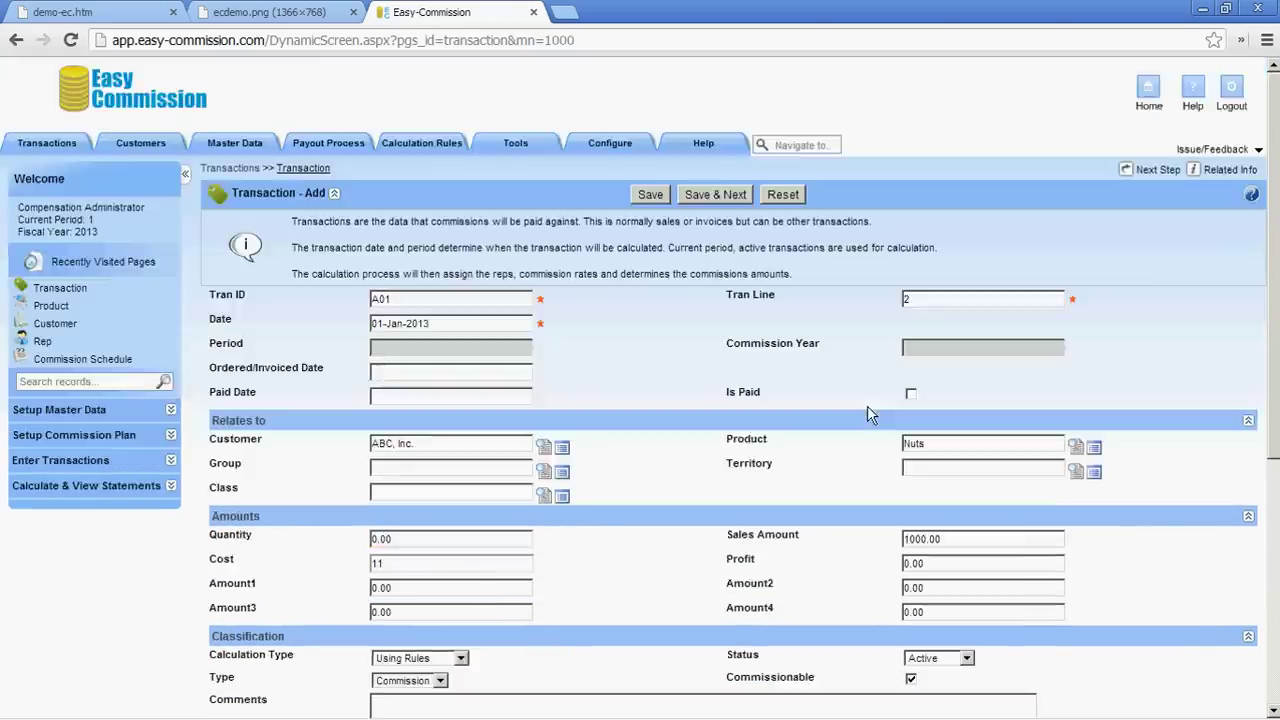
Save A01 line 2 and start transaction B01
{"action": "left_click", "coordinate": [715, 195]}
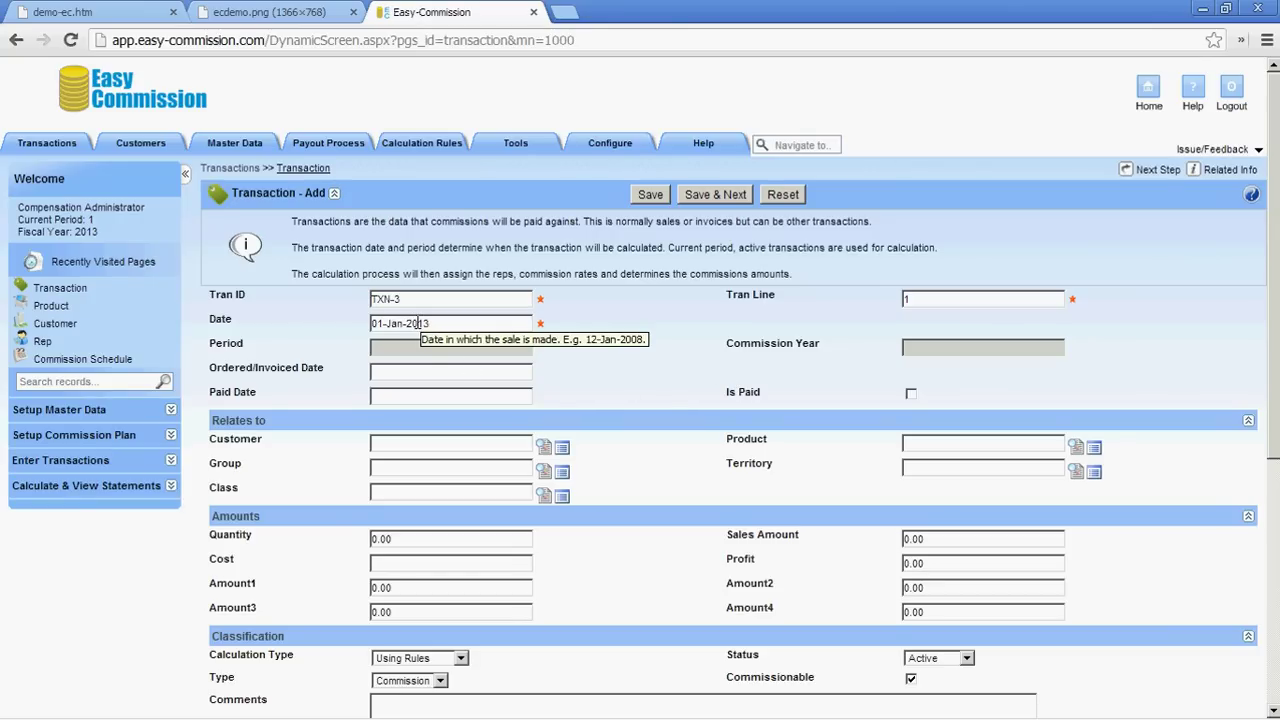
{"action": "left_click_drag", "start_coordinate": [411, 298], "coordinate": [322, 297]}
{"action": "type", "text": "B01"}
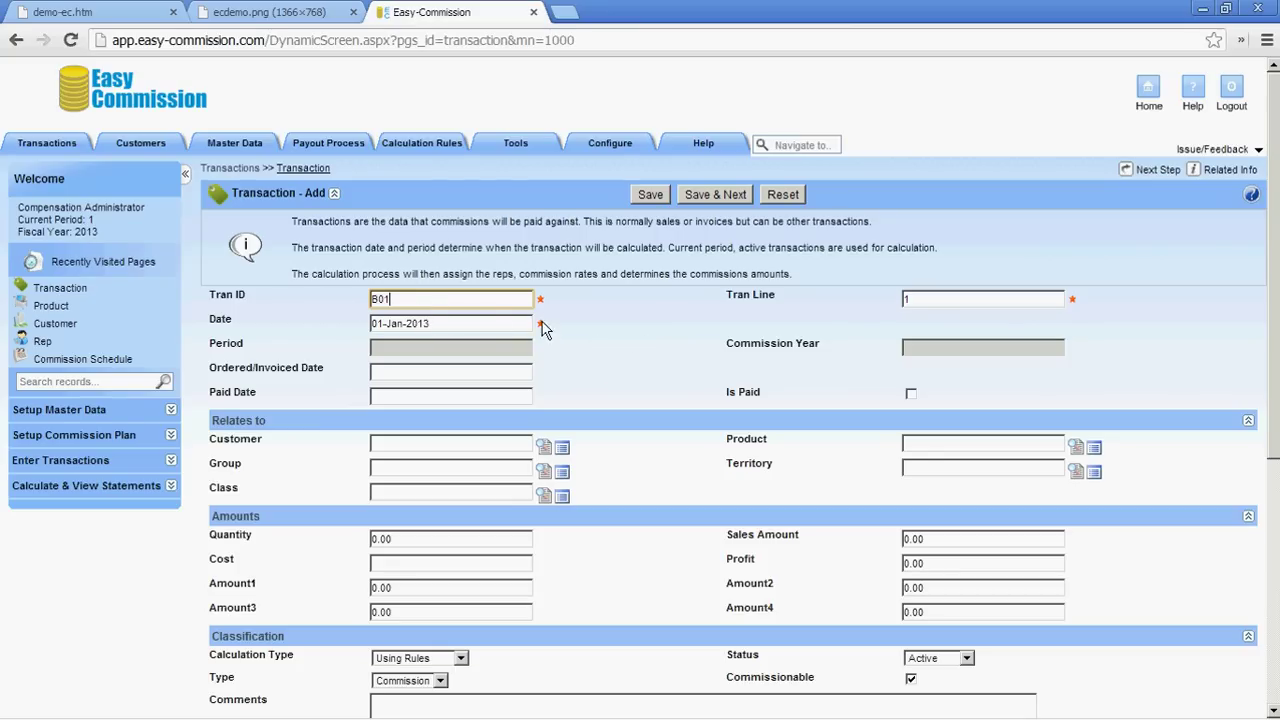
Enter customer ACME, Inc., product Bolts and sales amount 1000.00
{"action": "left_click", "coordinate": [392, 445]}
{"action": "type", "text": "ACME"}
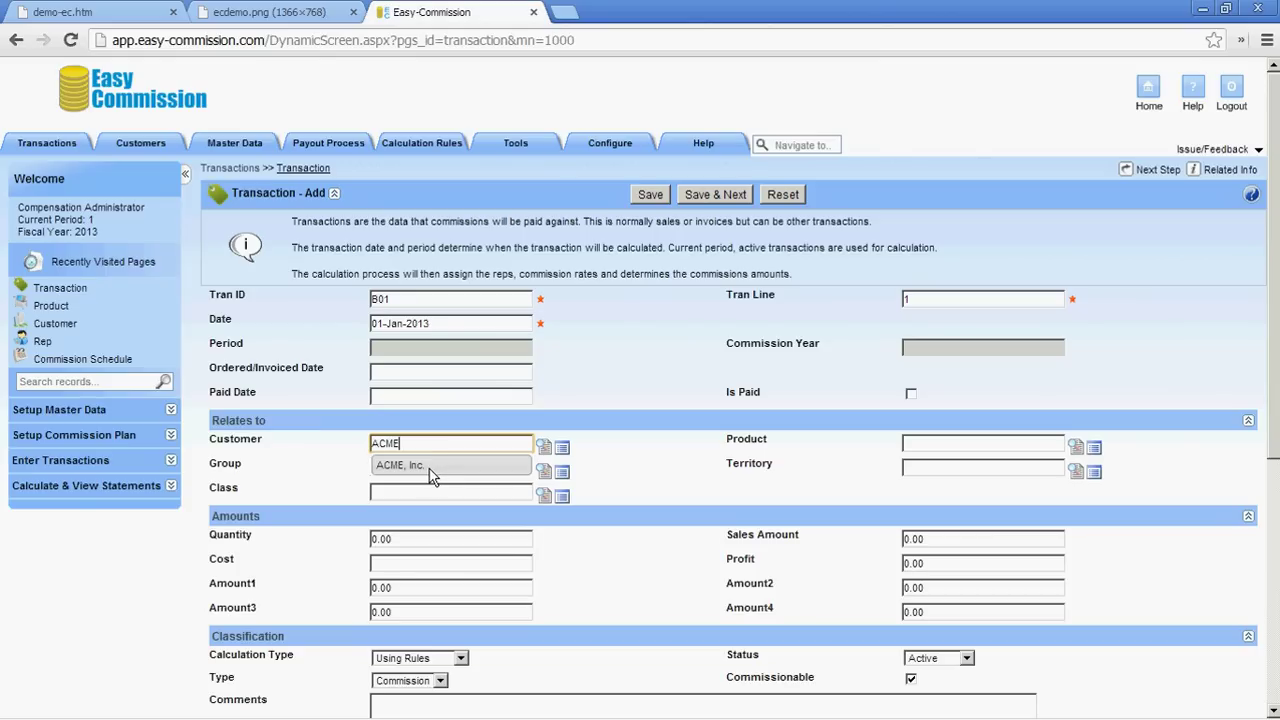
{"action": "left_click", "coordinate": [430, 470]}
{"action": "left_click", "coordinate": [924, 446]}
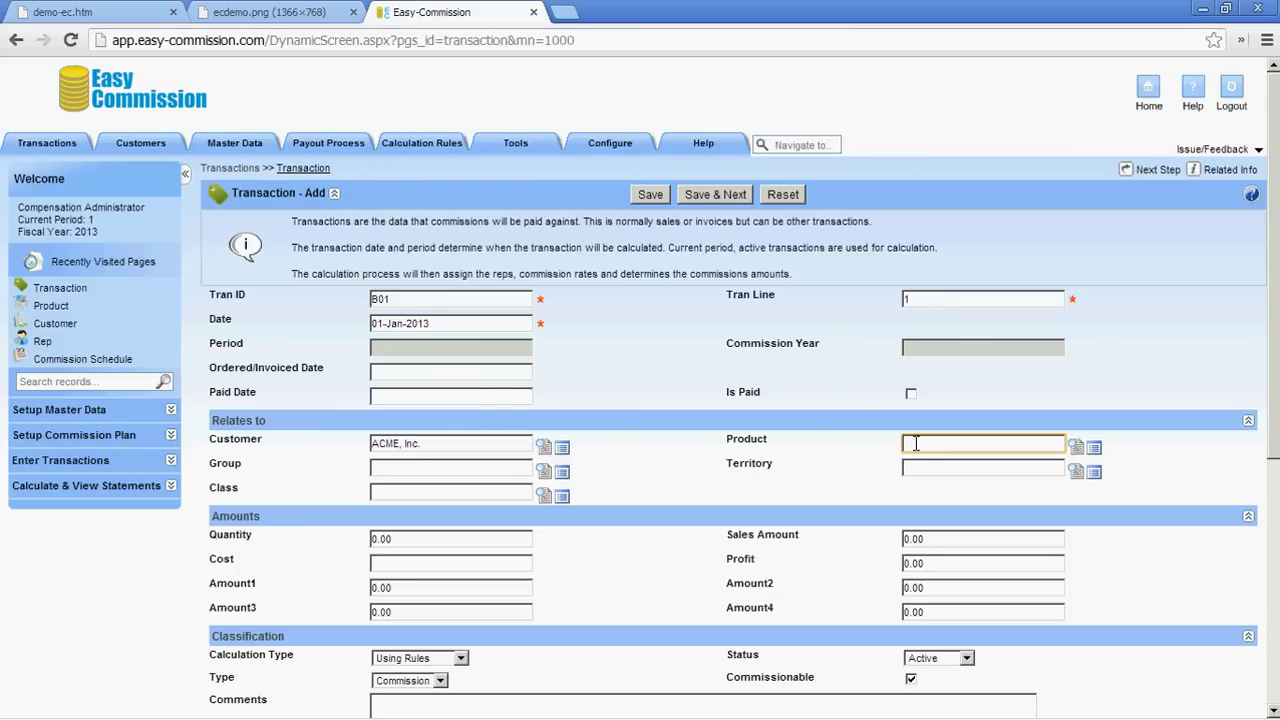
{"action": "mouse_move", "coordinate": [982, 443]}
{"action": "type", "text": "Bolts"}
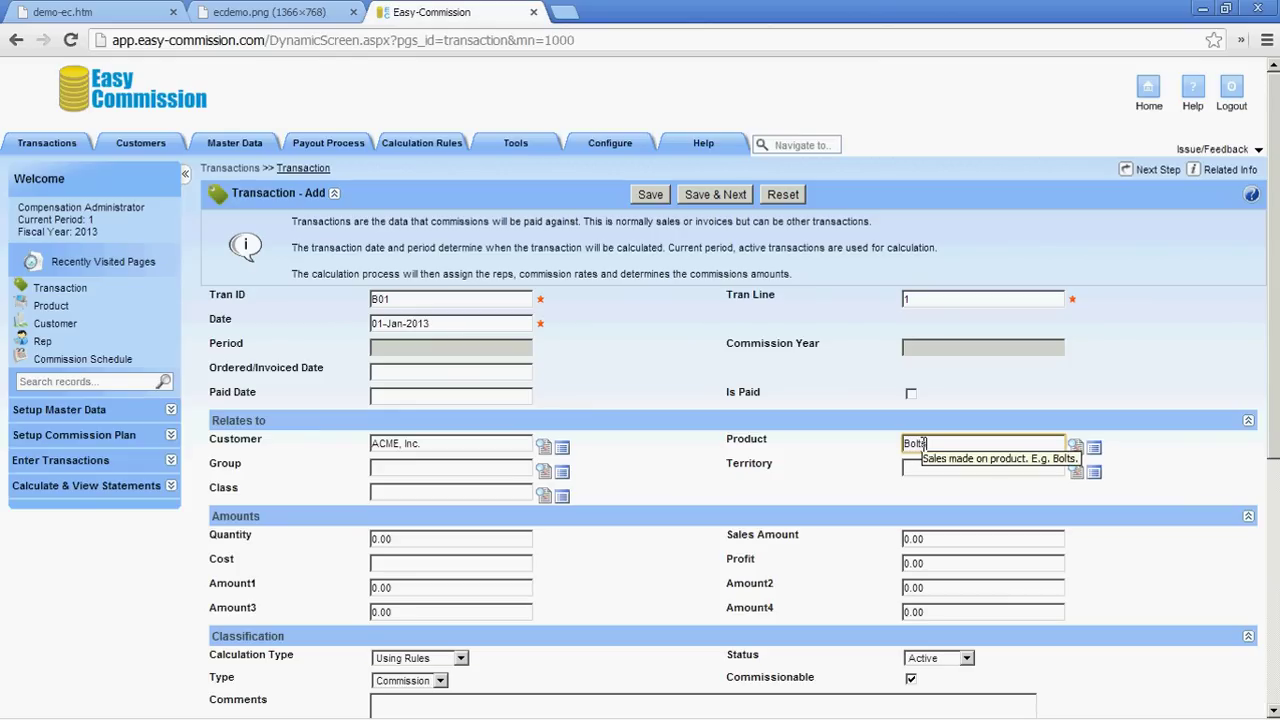
{"action": "left_click", "coordinate": [916, 467]}
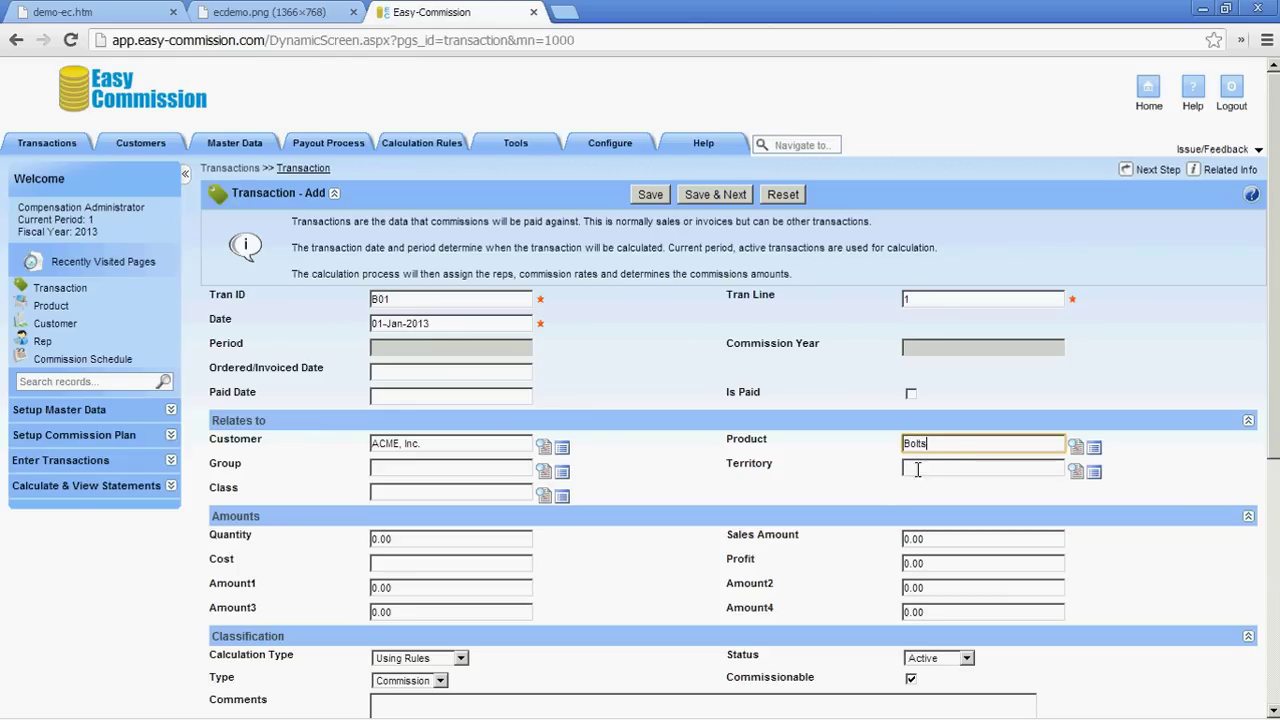
{"action": "left_click", "coordinate": [906, 539]}
{"action": "type", "text": "10"}
Assign the second sales rep as Rep1 on this line
{"action": "scroll", "coordinate": [748, 509], "scroll_direction": "down", "scroll_amount": 1}
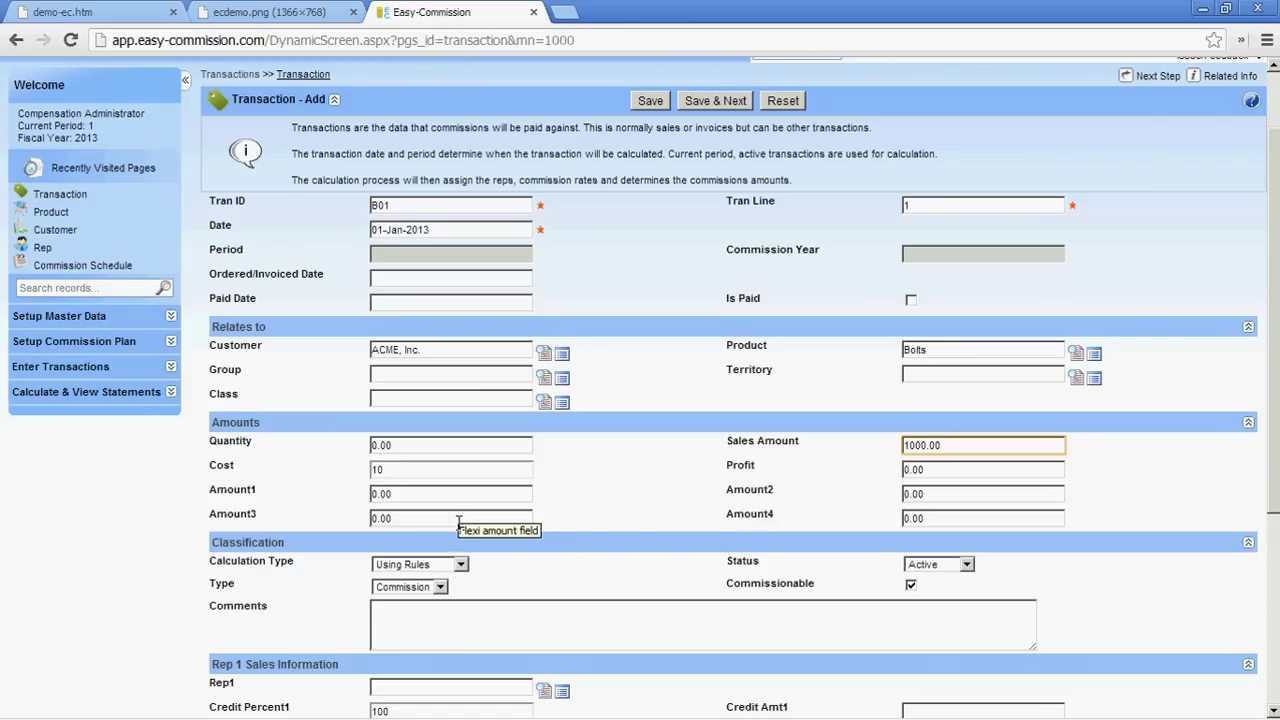
{"action": "scroll", "coordinate": [472, 565], "scroll_direction": "down", "scroll_amount": 2}
{"action": "left_click", "coordinate": [419, 500]}
{"action": "type", "text": "Jo"}
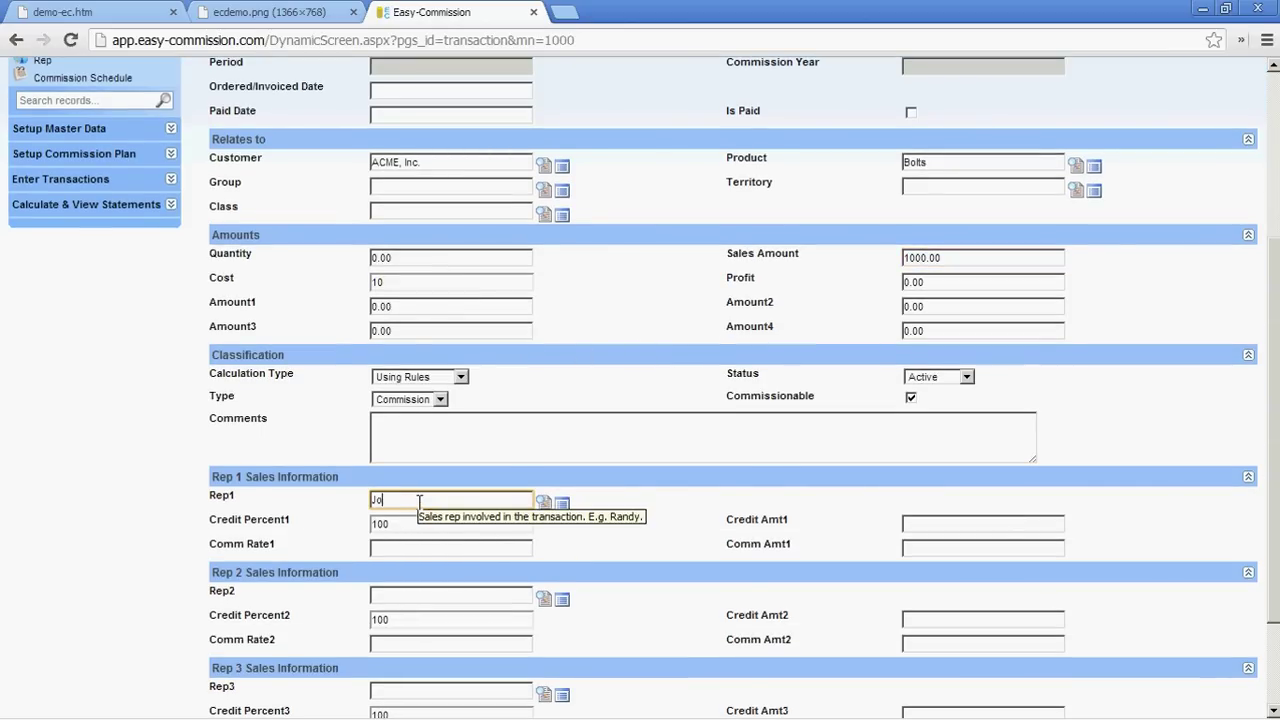
{"action": "type", "text": "hn"}
{"action": "left_click", "coordinate": [428, 517]}
{"action": "scroll", "coordinate": [730, 452], "scroll_direction": "up", "scroll_amount": 3}
Save the previous transaction and start B01 line 2 with customer ACME, Inc
{"action": "left_click", "coordinate": [715, 196]}
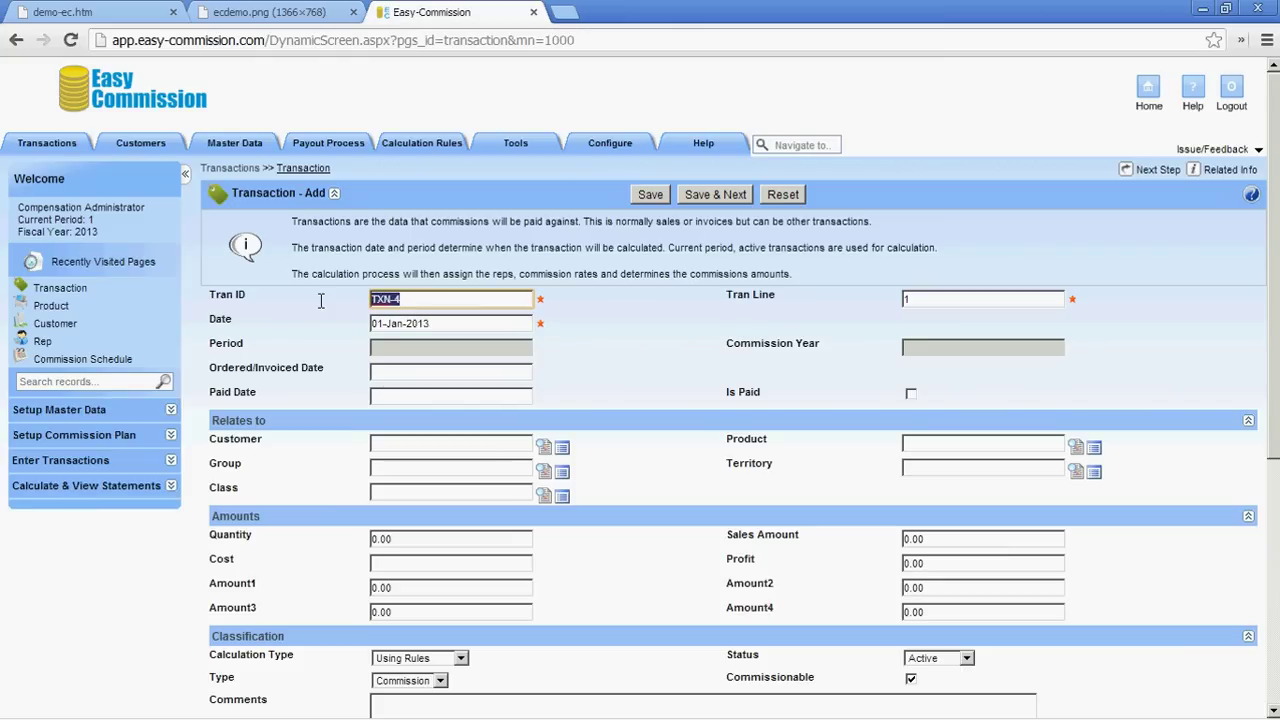
{"action": "type", "text": "B0"}
{"action": "type", "text": "1"}
{"action": "double_click", "coordinate": [948, 299]}
{"action": "type", "text": "2"}
{"action": "left_click", "coordinate": [445, 446]}
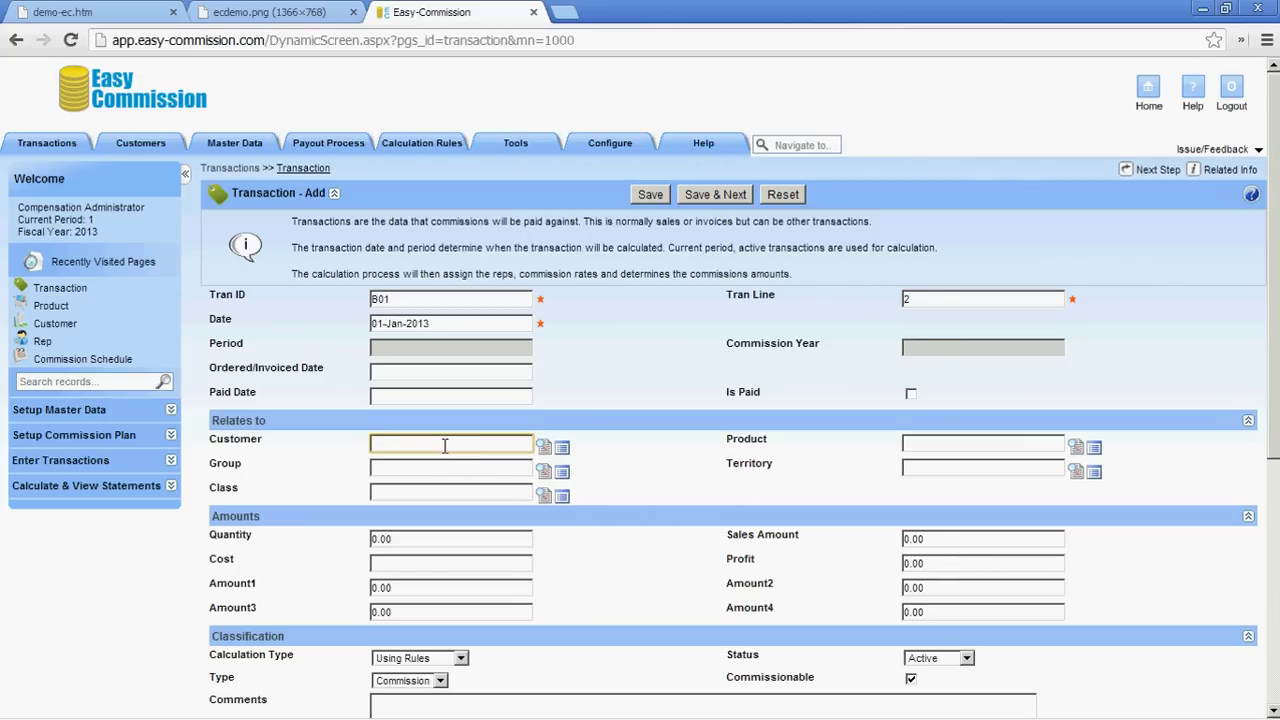
{"action": "type", "text": "ACM"}
{"action": "left_click", "coordinate": [479, 465]}
Set product Nuts, sales amount 1000, cost 11, and credit the second sales rep
{"action": "left_click", "coordinate": [957, 444]}
{"action": "type", "text": "Nuts"}
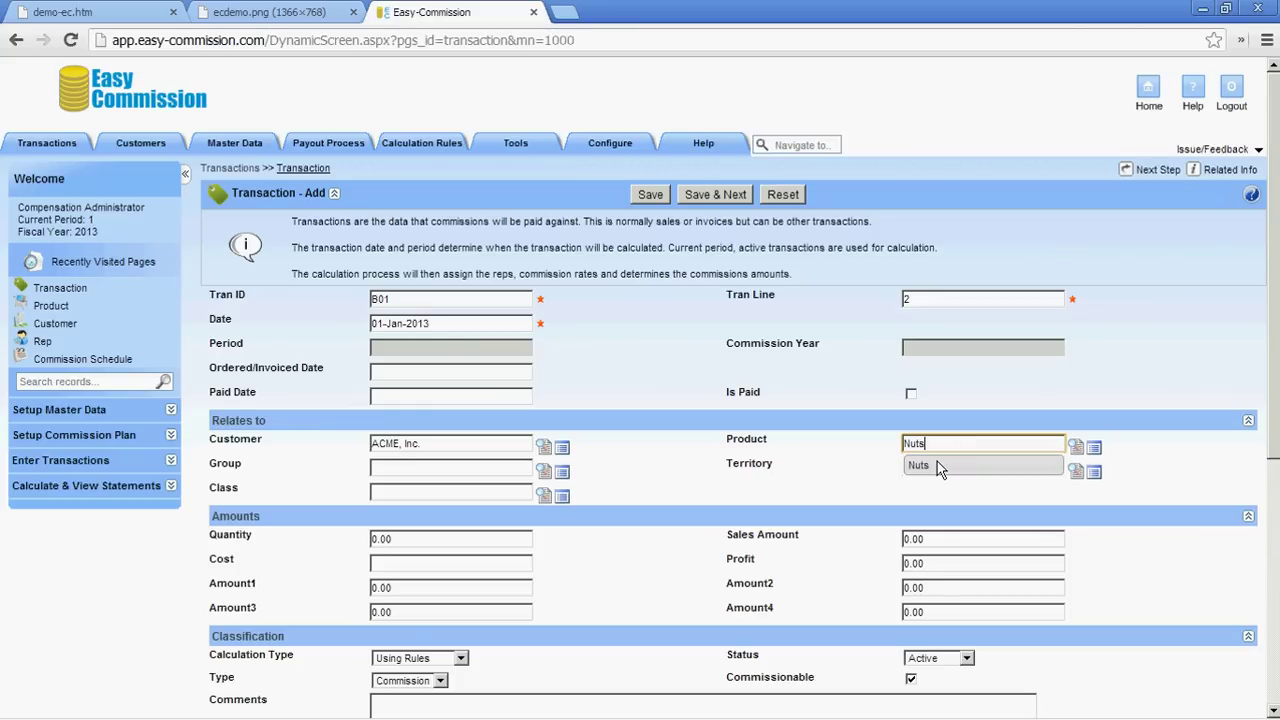
{"action": "left_click", "coordinate": [937, 461]}
{"action": "left_click", "coordinate": [906, 540]}
{"action": "type", "text": "100"}
{"action": "scroll", "coordinate": [890, 555], "scroll_direction": "down", "scroll_amount": 3}
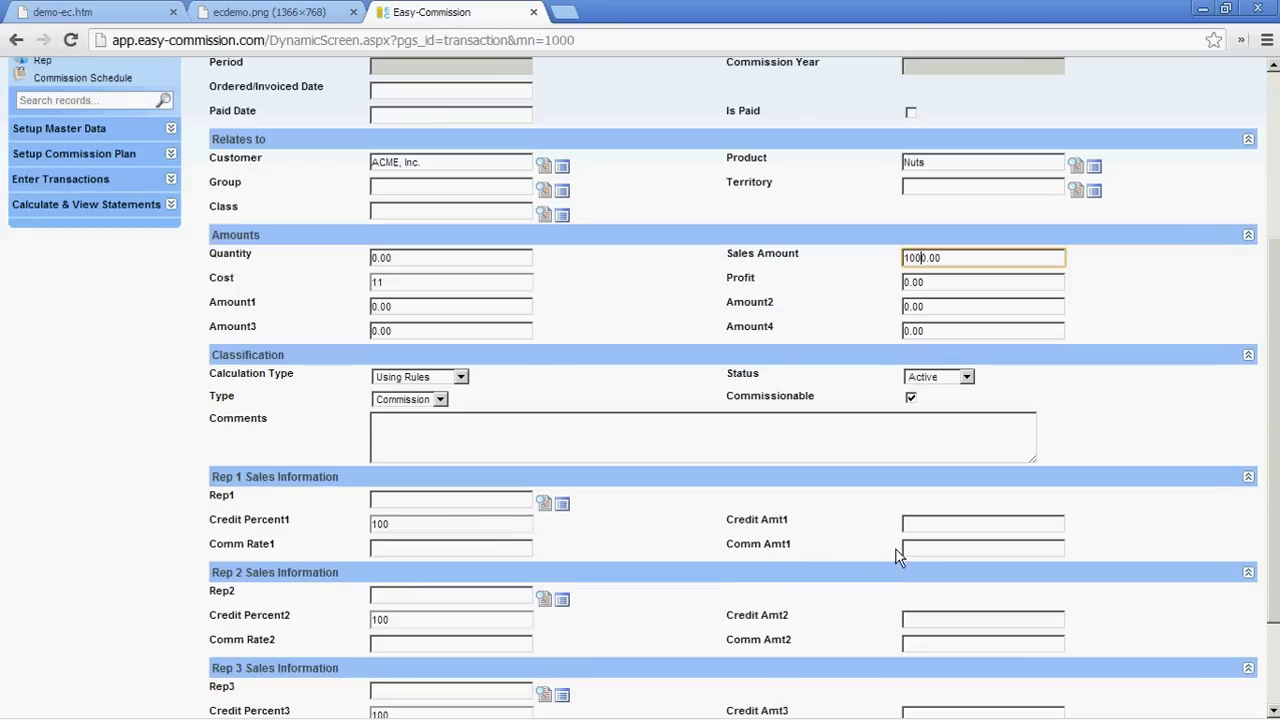
{"action": "left_click", "coordinate": [428, 503]}
{"action": "type", "text": "joh"}
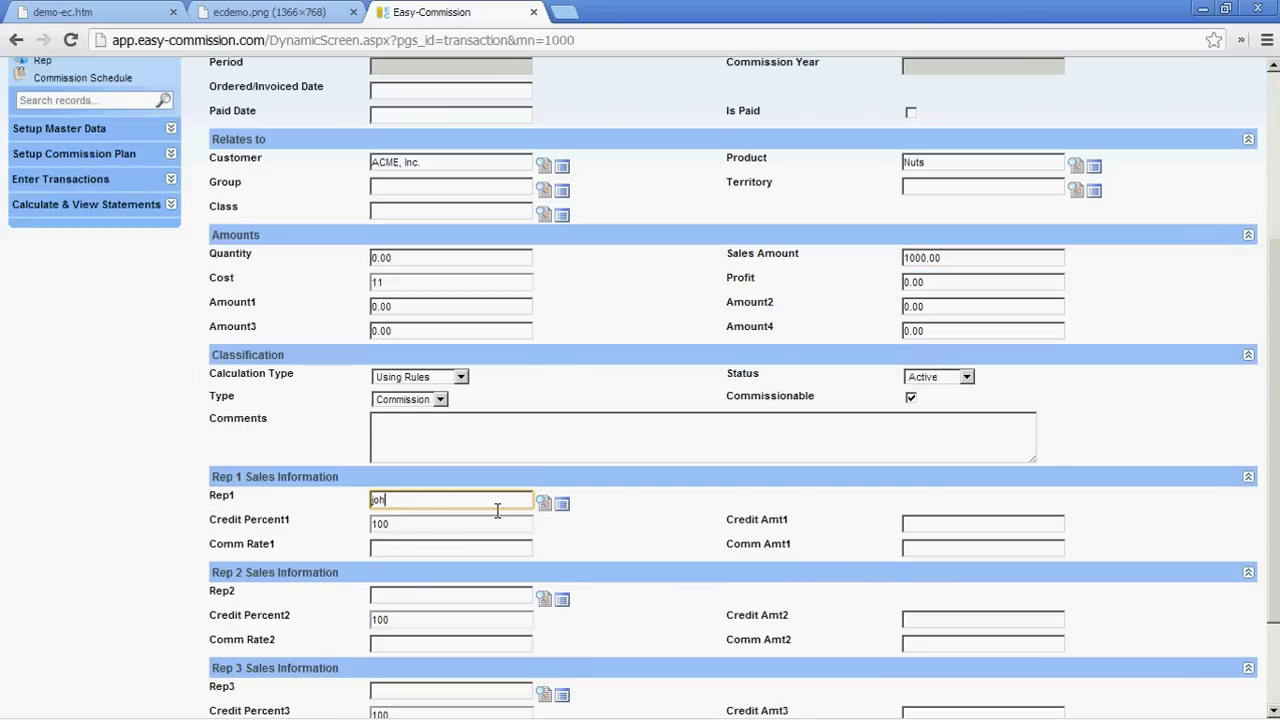
{"action": "type", "text": "n"}
{"action": "scroll", "coordinate": [733, 485], "scroll_direction": "up", "scroll_amount": 3}
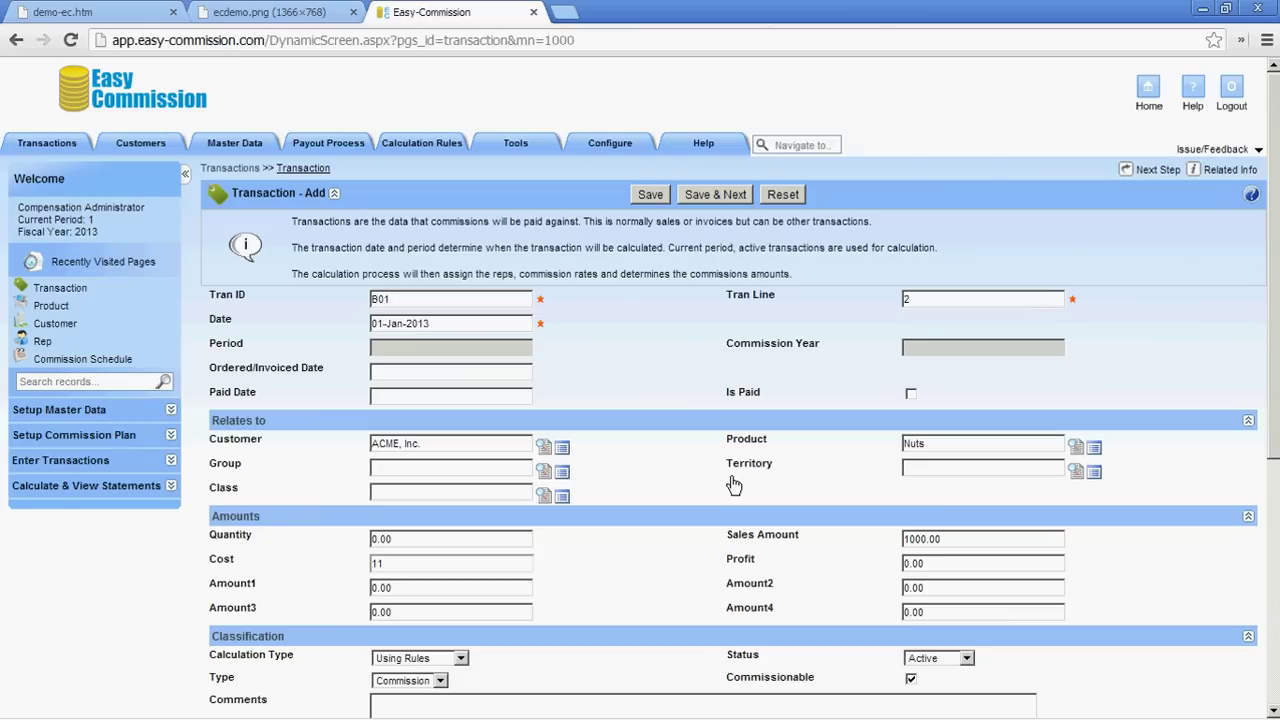
Save the B01 line 2 transaction and return to the home overview
{"action": "left_click", "coordinate": [649, 193]}
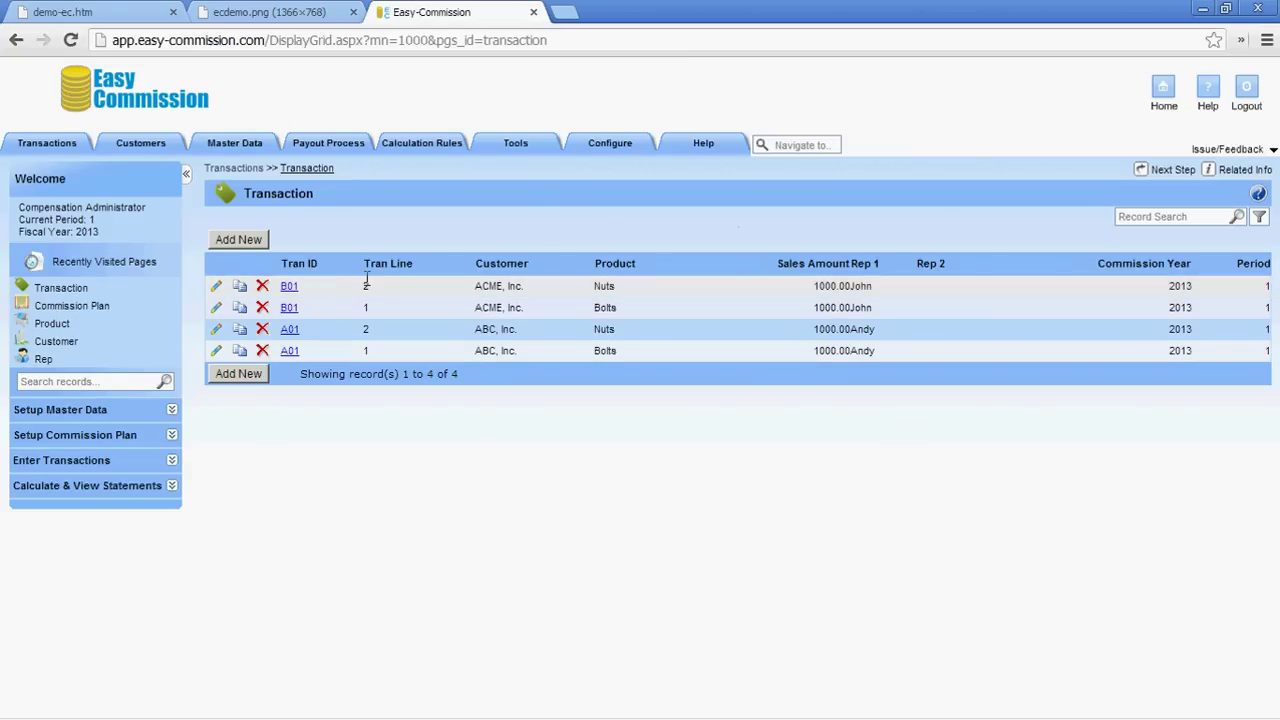
{"action": "left_click", "coordinate": [1168, 100]}
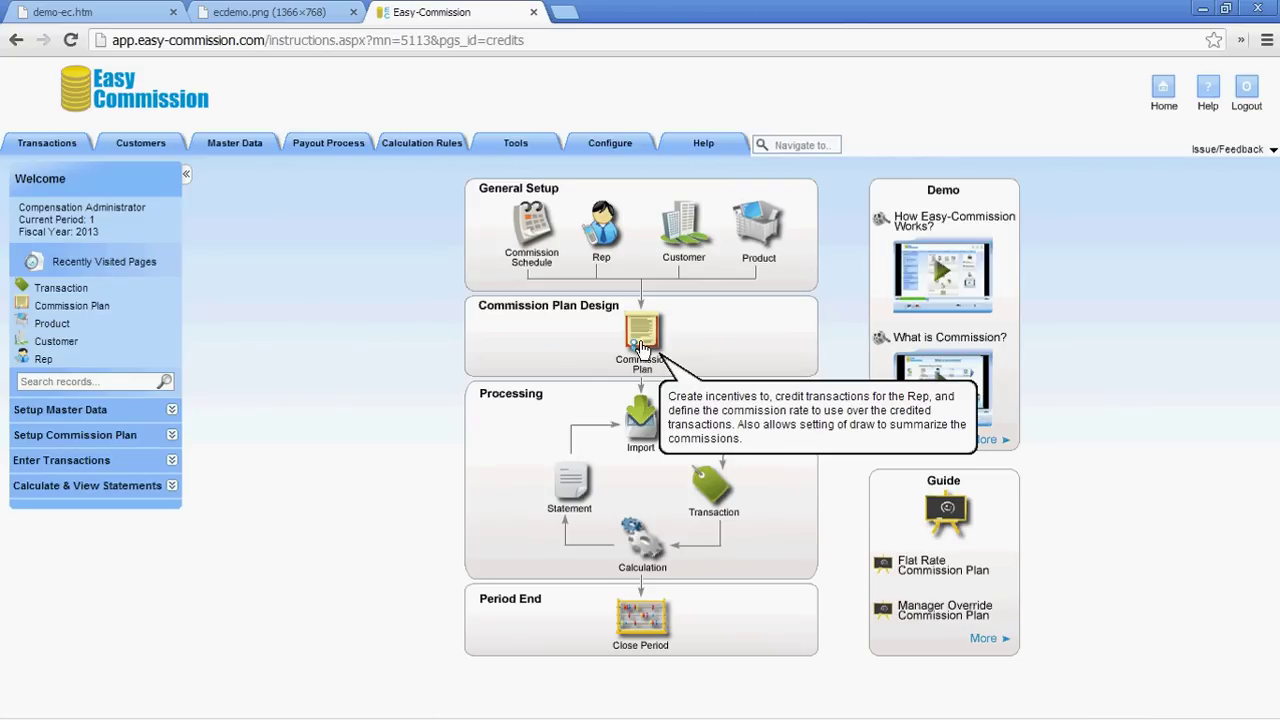
Add a new commission plan and pick the first sales rep from the rep lookup
{"action": "left_click", "coordinate": [641, 348]}
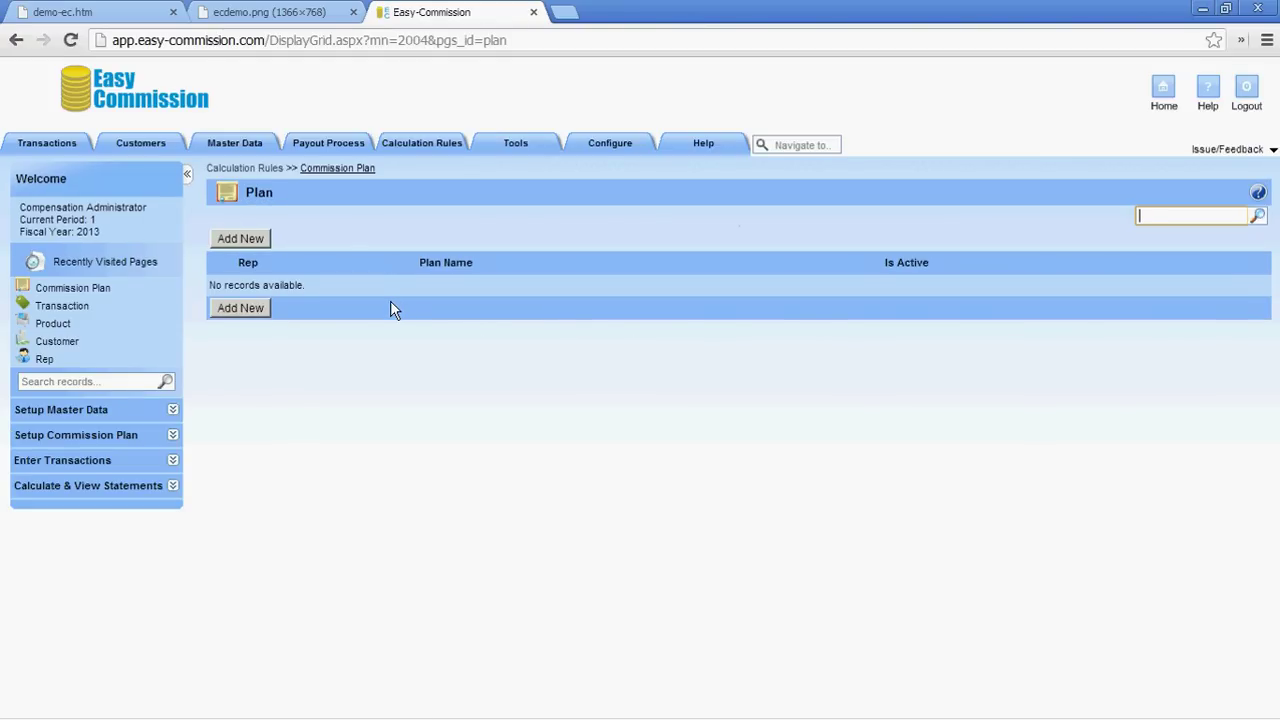
{"action": "left_click", "coordinate": [243, 245]}
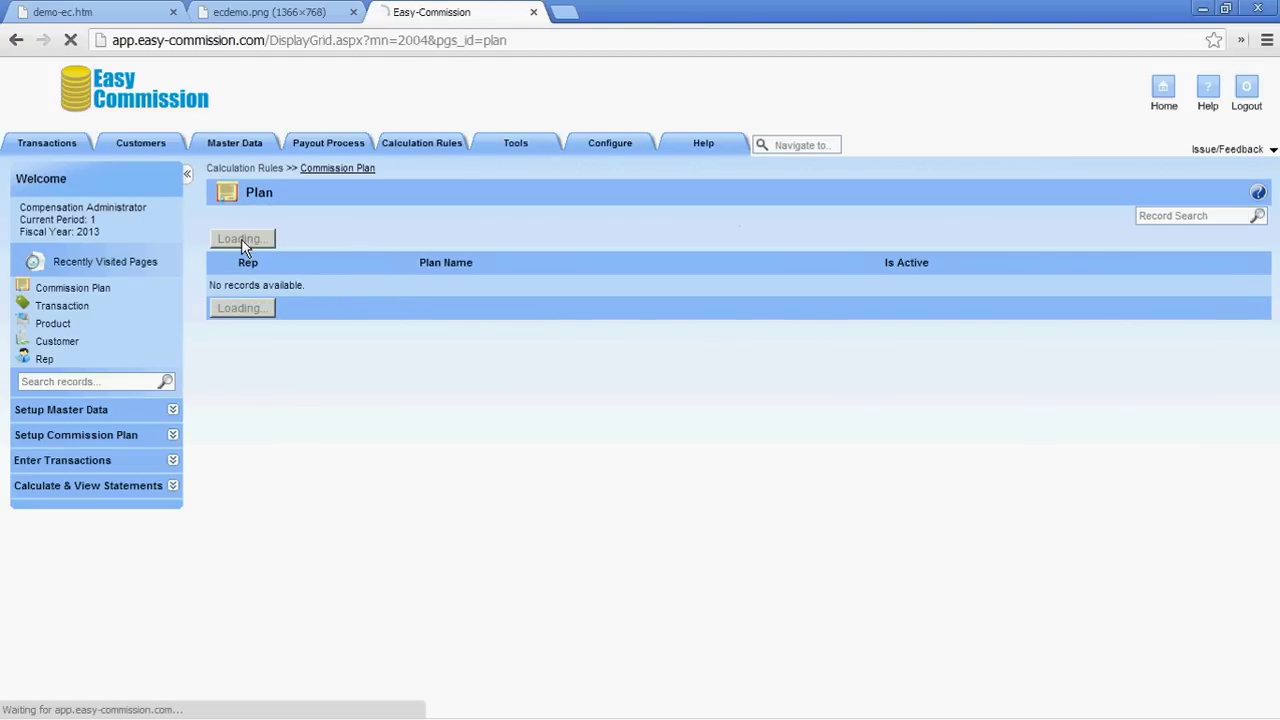
{"action": "left_click", "coordinate": [673, 313]}
{"action": "type", "text": "ndy"}
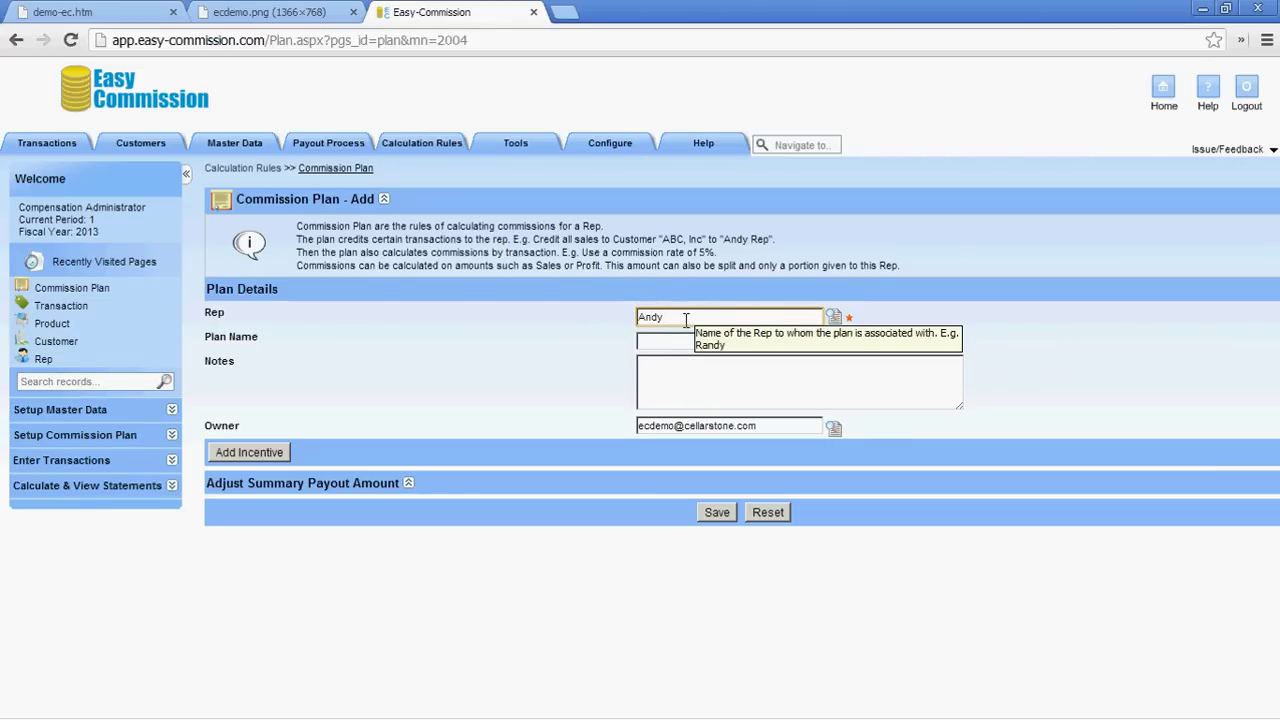
{"action": "left_click", "coordinate": [833, 318]}
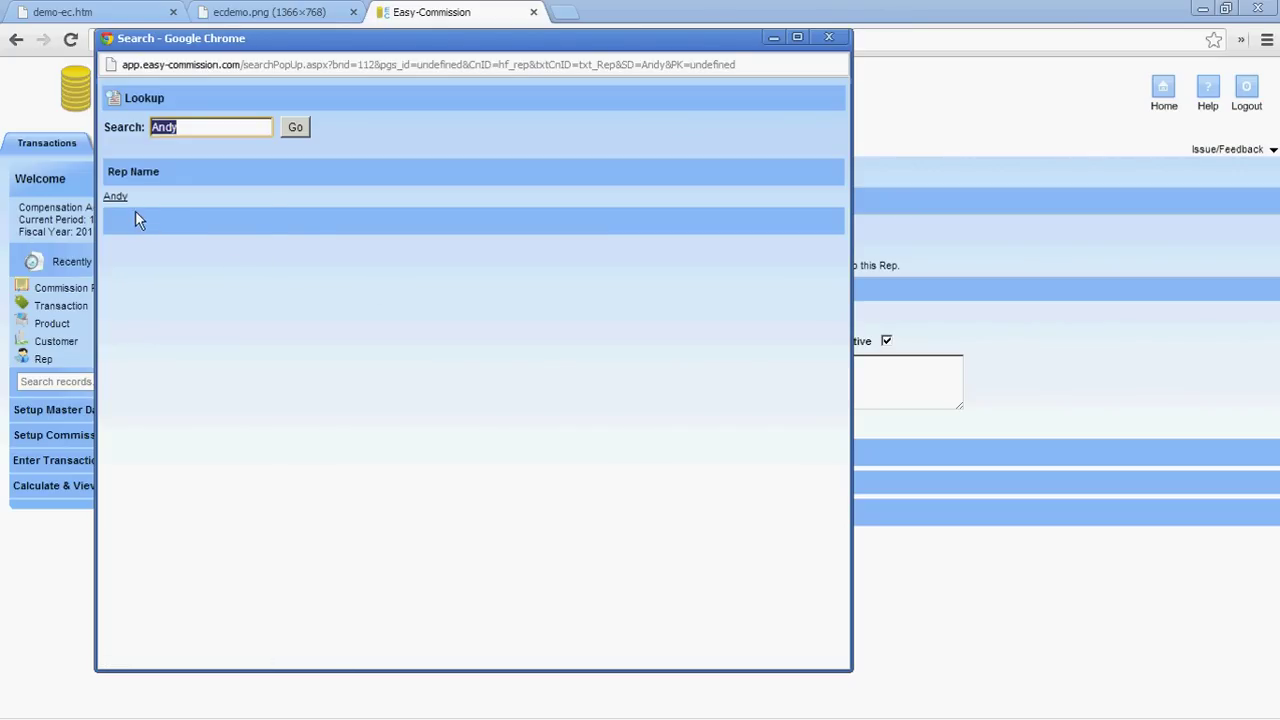
{"action": "left_click", "coordinate": [115, 197]}
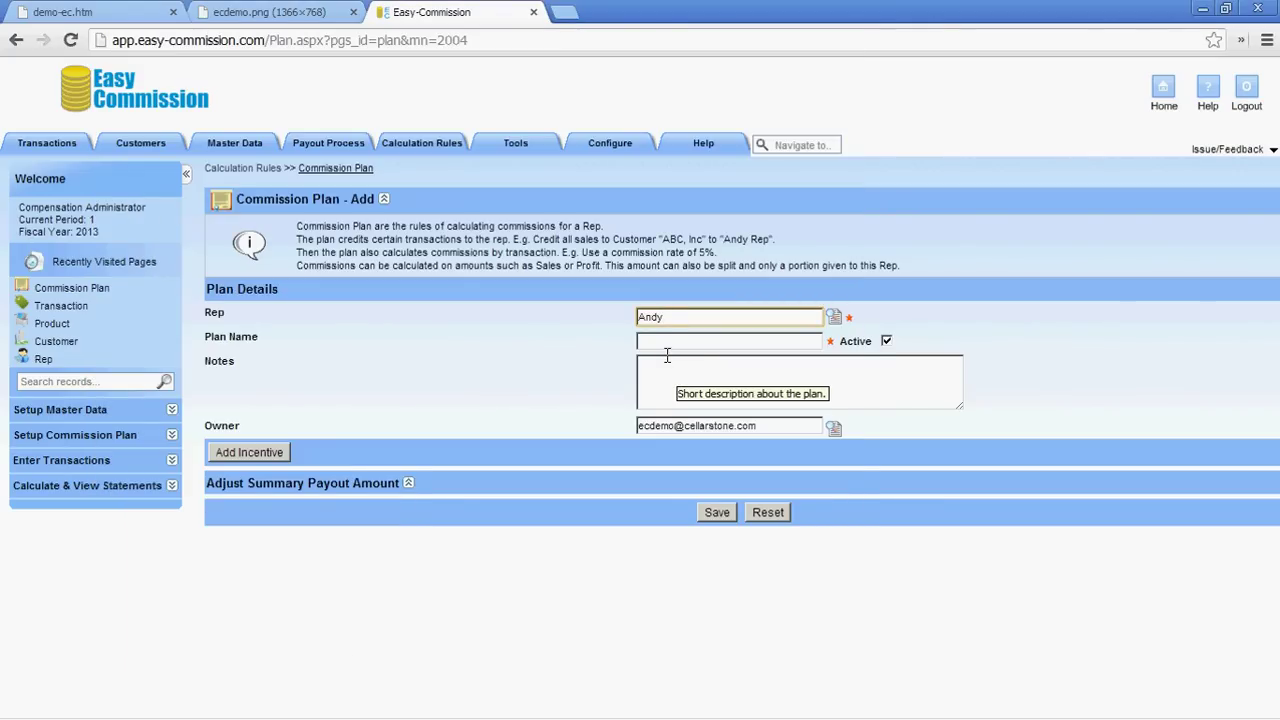
Name the plan 'Sales Rep Comm Plan' and add the note 'This is a good plan'
{"action": "left_click", "coordinate": [662, 342]}
{"action": "type", "text": "Sales Rep Comm P"}
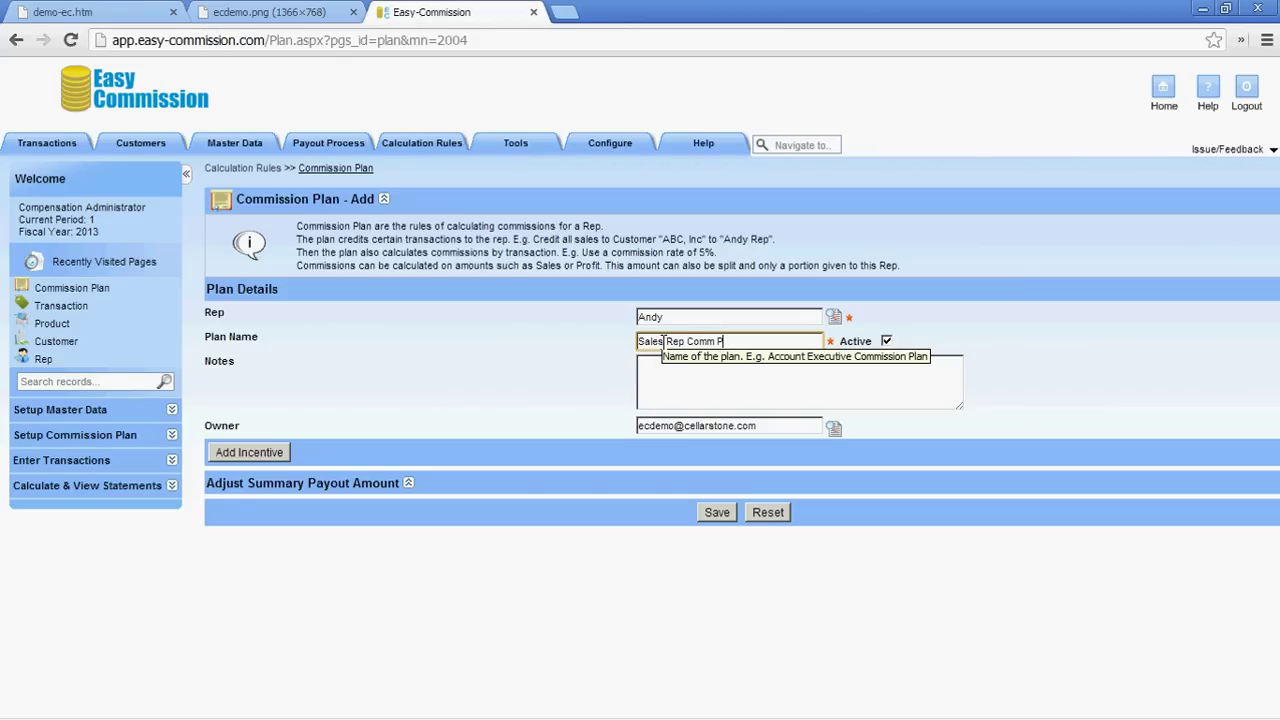
{"action": "type", "text": "lan"}
{"action": "left_click", "coordinate": [669, 318]}
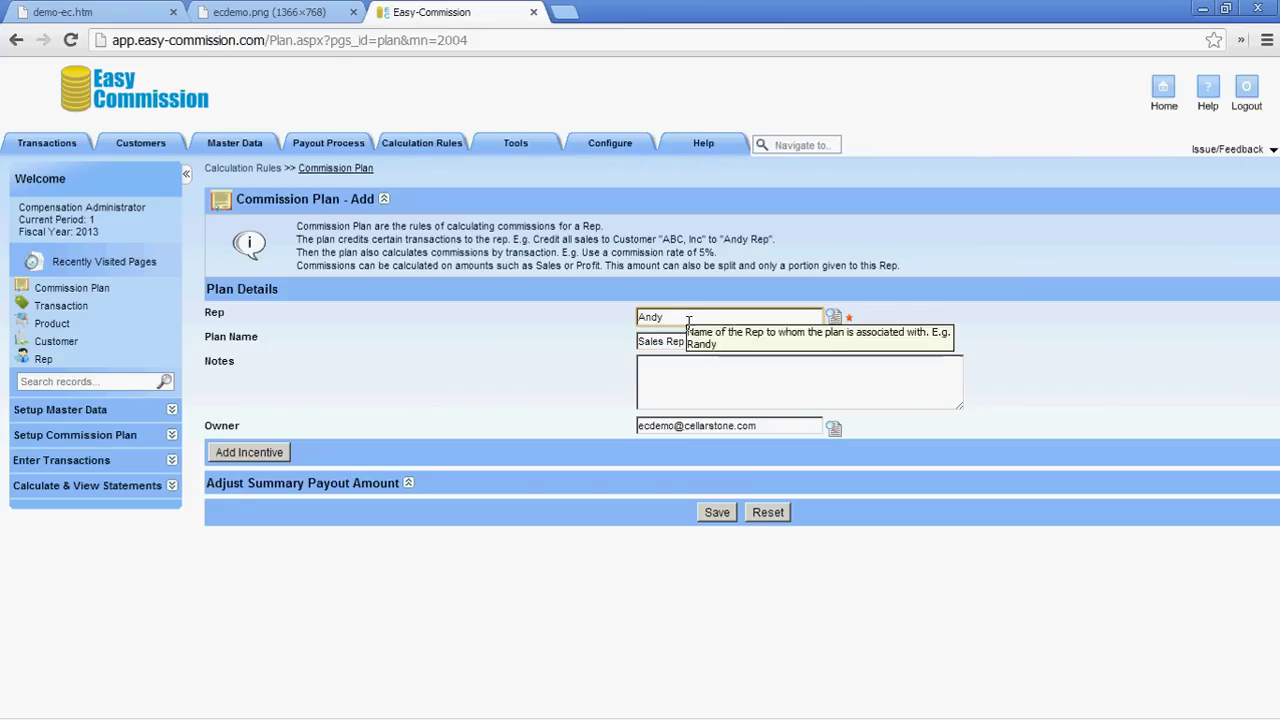
{"action": "left_click", "coordinate": [733, 344]}
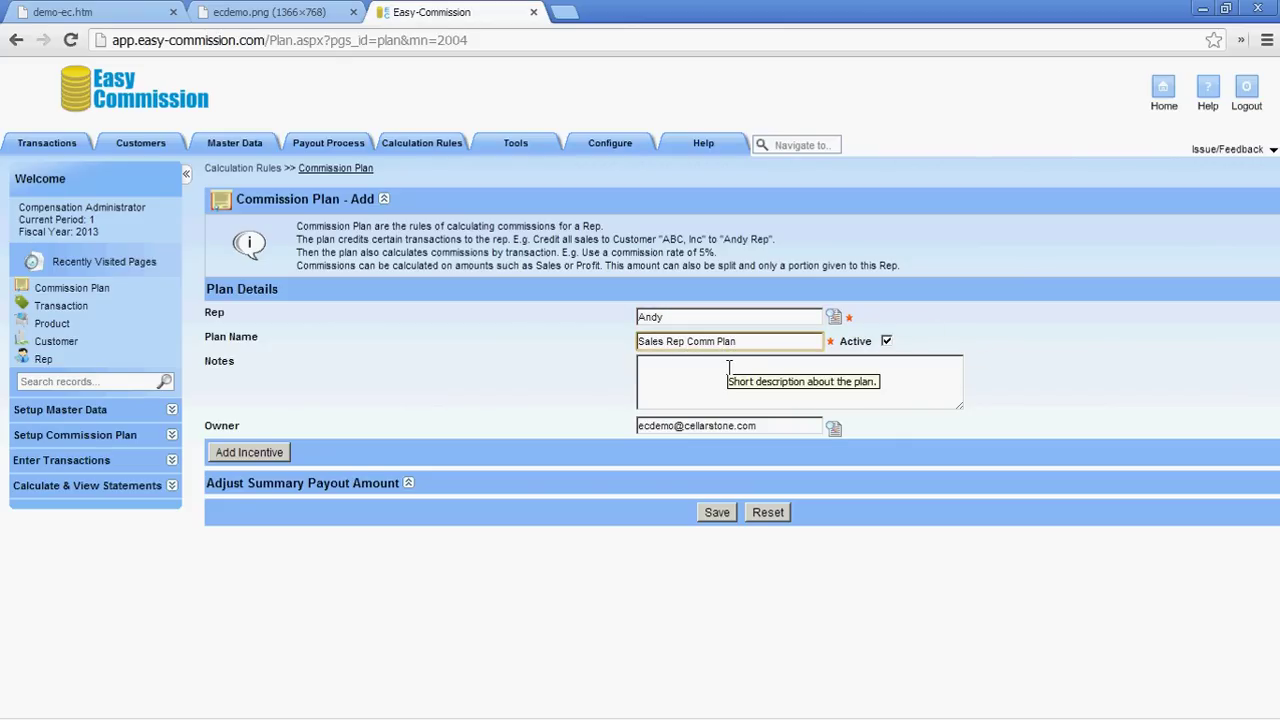
{"action": "left_click", "coordinate": [728, 367]}
{"action": "type", "text": "This is a good plan"}
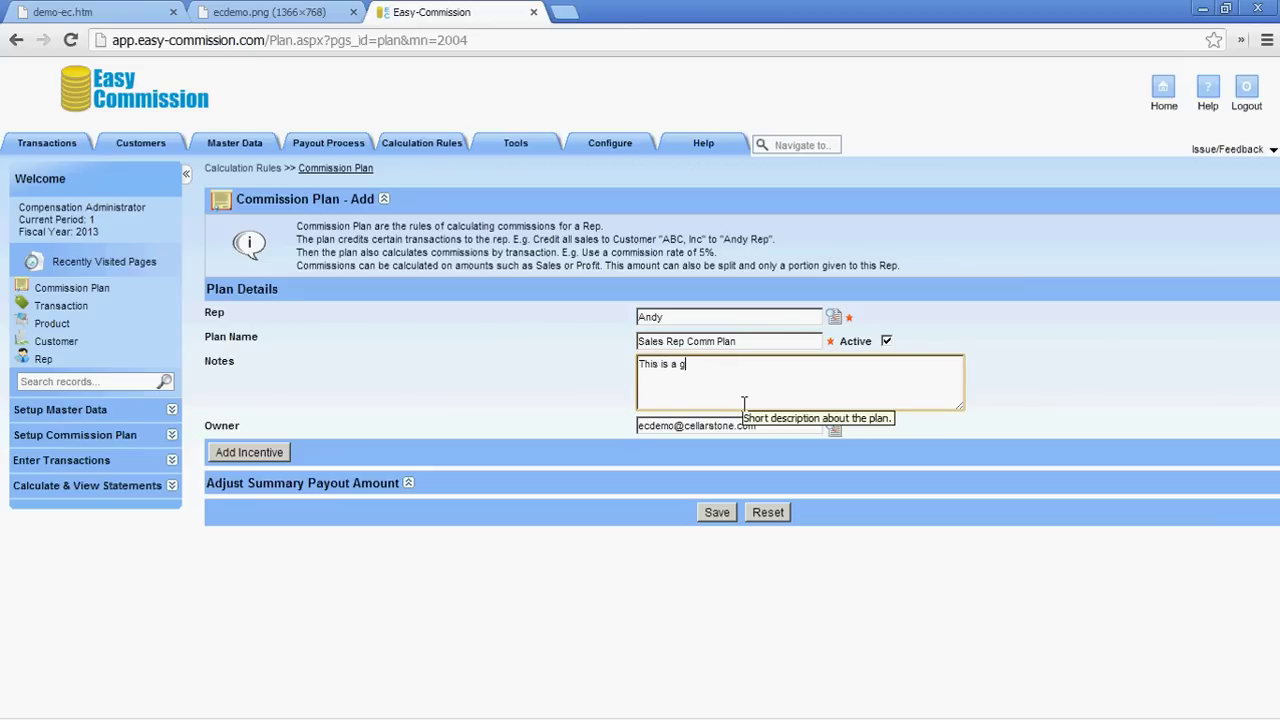
Add an incentive named 'Sales Rep Incentive' based on Sales Amount
{"action": "left_click", "coordinate": [258, 452]}
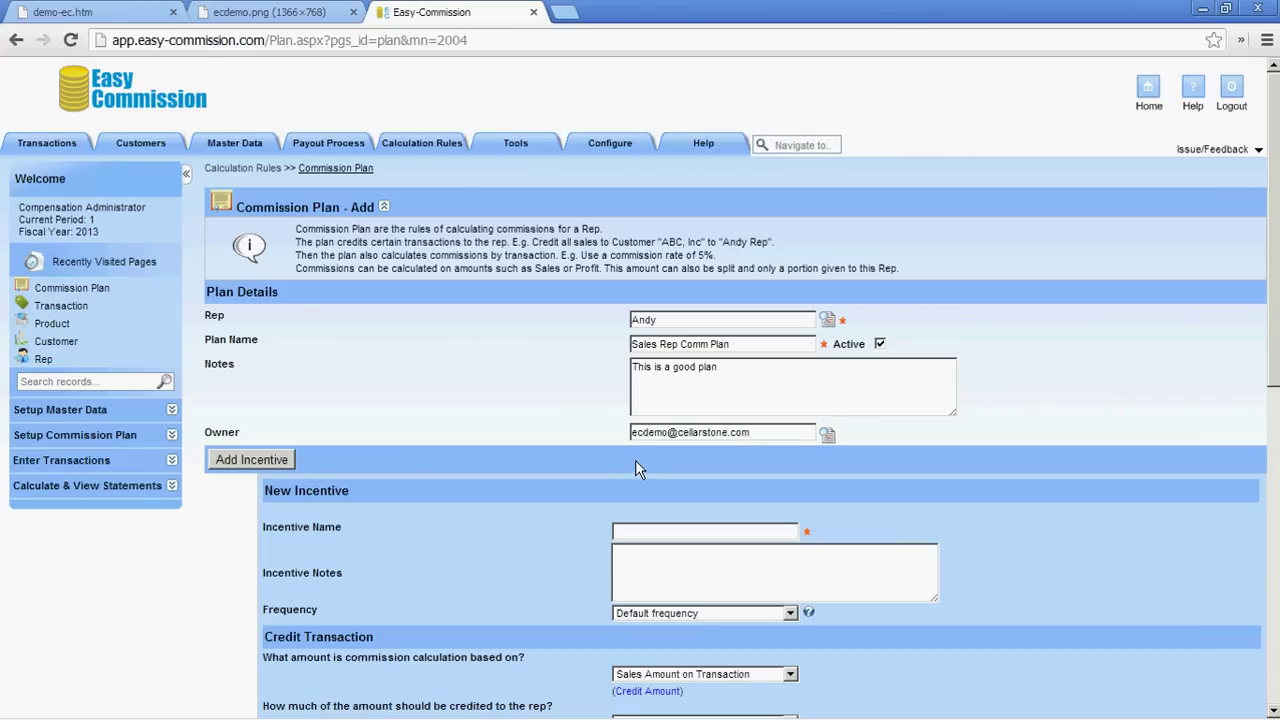
{"action": "left_click", "coordinate": [672, 530]}
{"action": "type", "text": "Sales"}
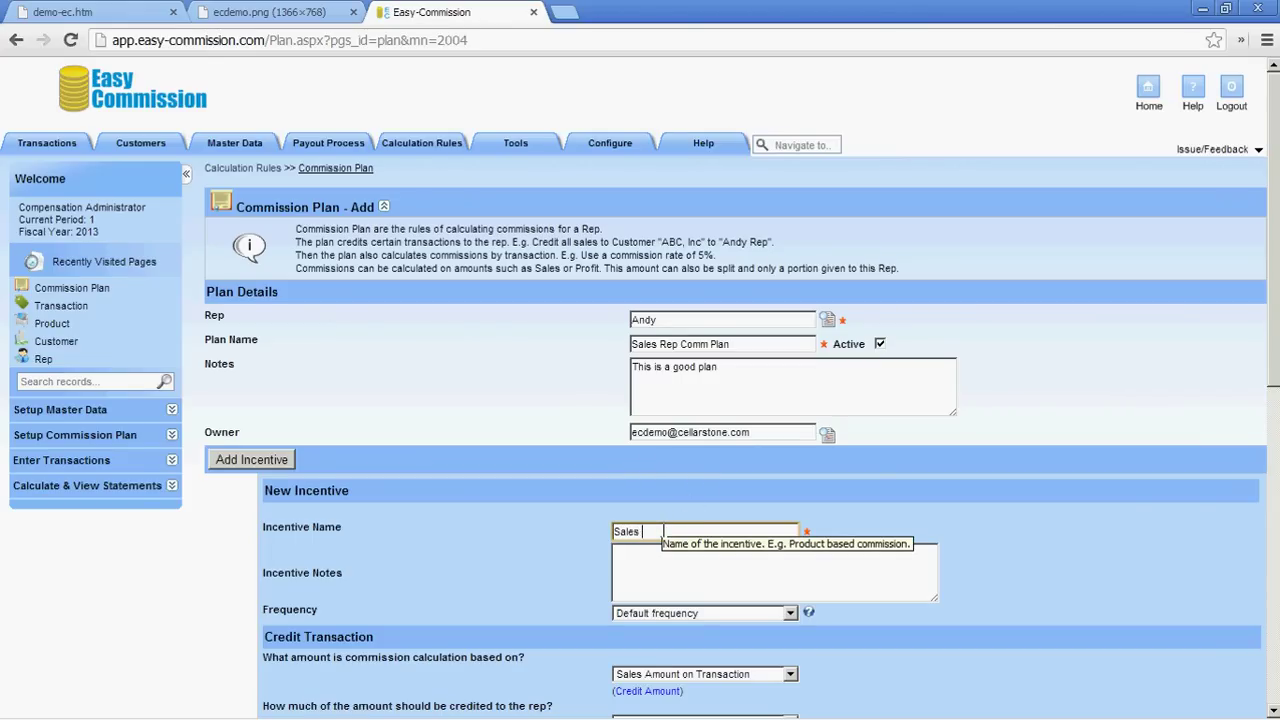
{"action": "type", "text": "Rep Incentive"}
{"action": "left_click", "coordinate": [792, 674]}
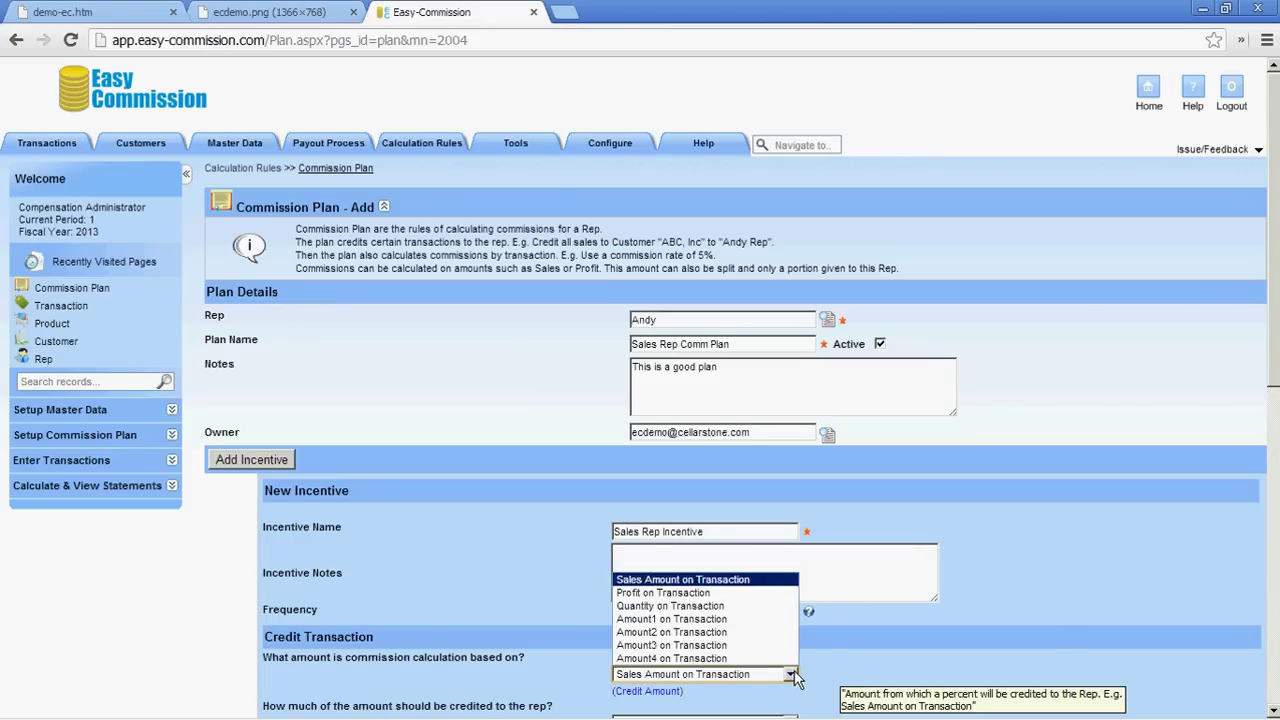
{"action": "left_click", "coordinate": [794, 676]}
{"action": "scroll", "coordinate": [821, 647], "scroll_direction": "down", "scroll_amount": 5}
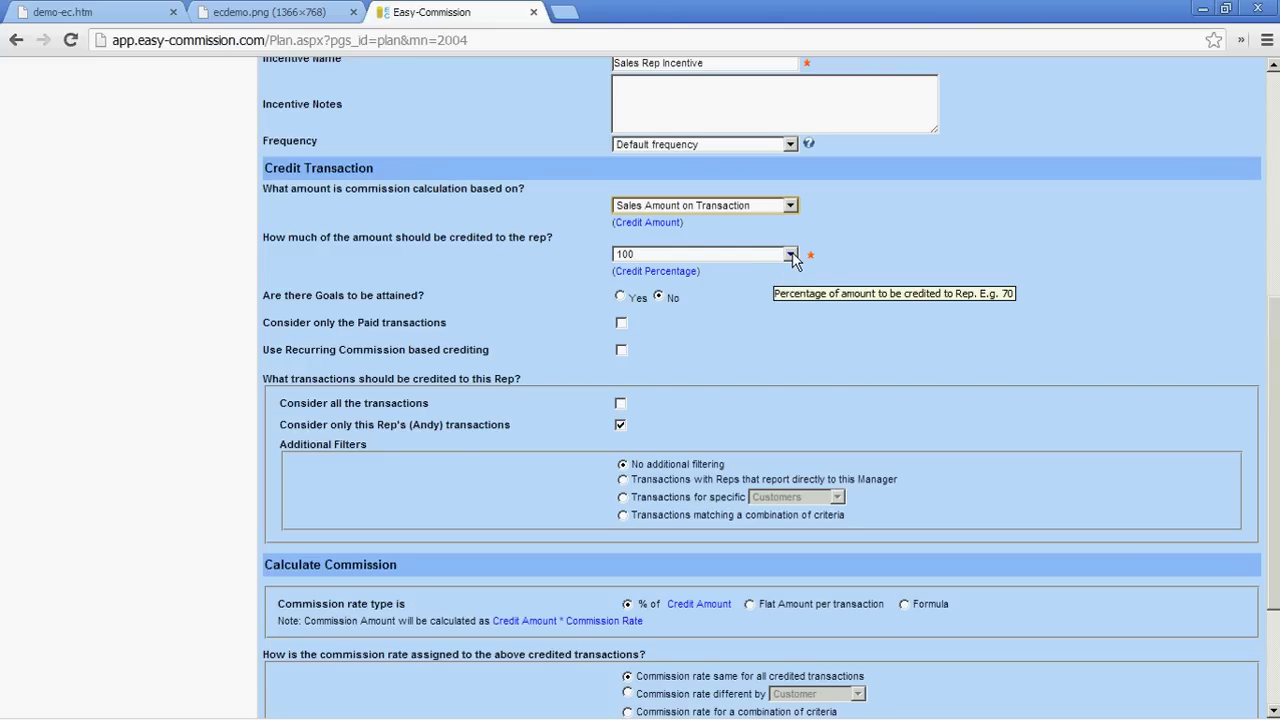
Keep 100% credited and count only this rep's own transactions
{"action": "left_click", "coordinate": [790, 255]}
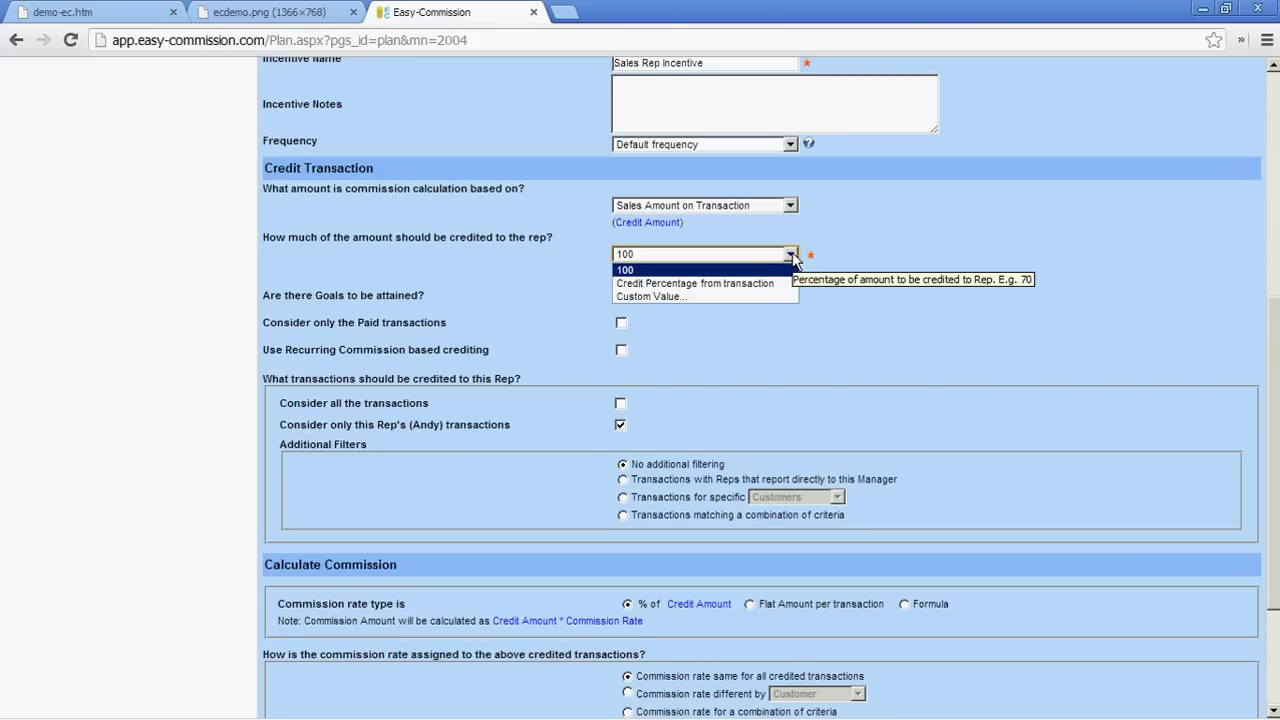
{"action": "left_click", "coordinate": [790, 256]}
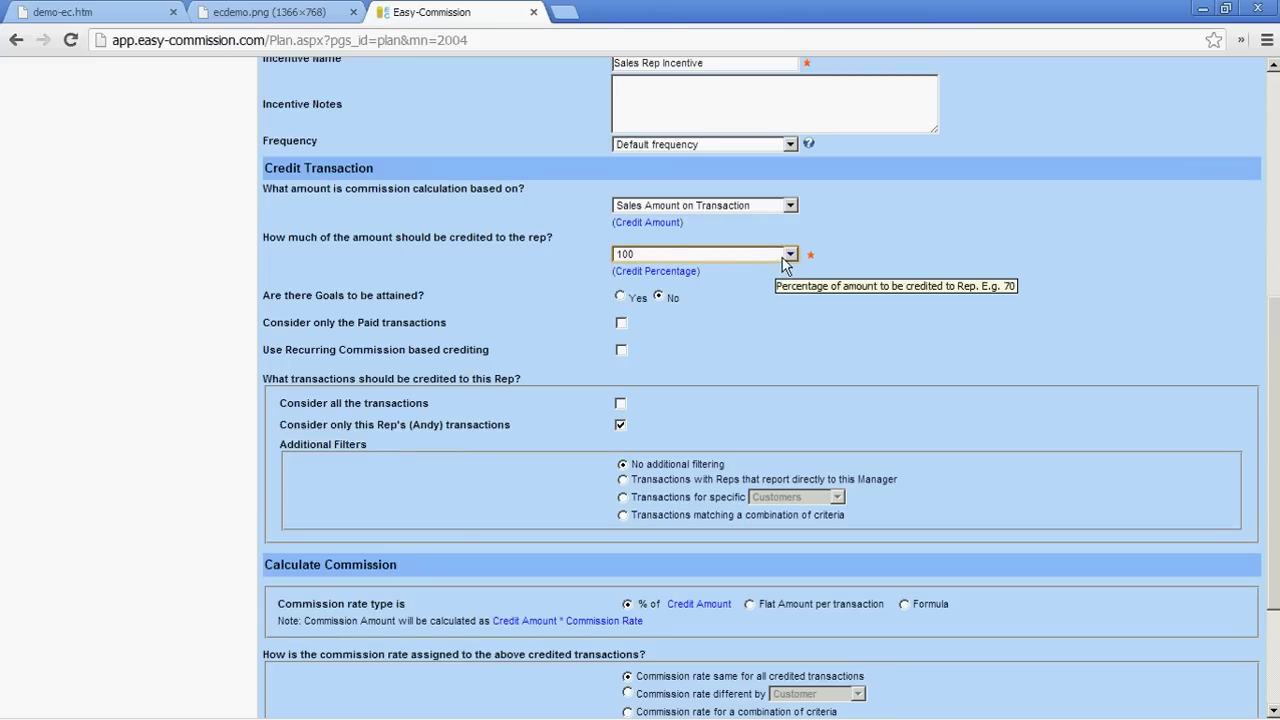
{"action": "left_click", "coordinate": [790, 254]}
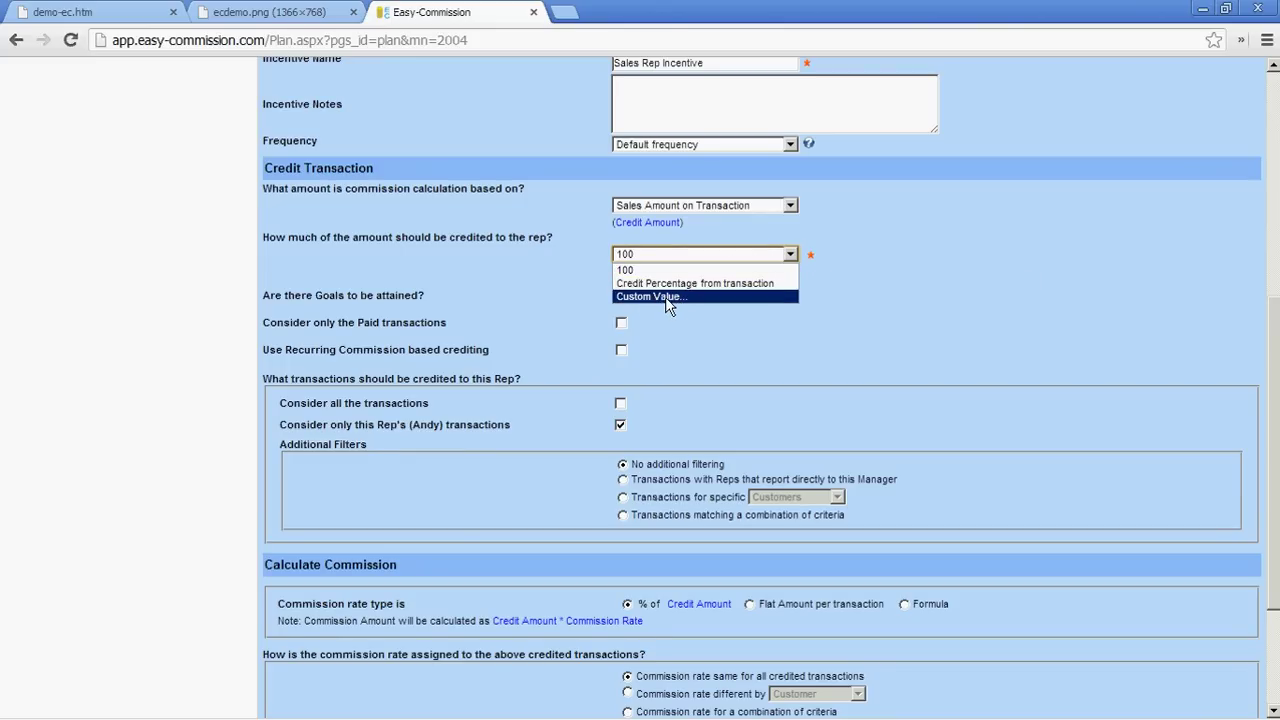
{"action": "left_click", "coordinate": [790, 256]}
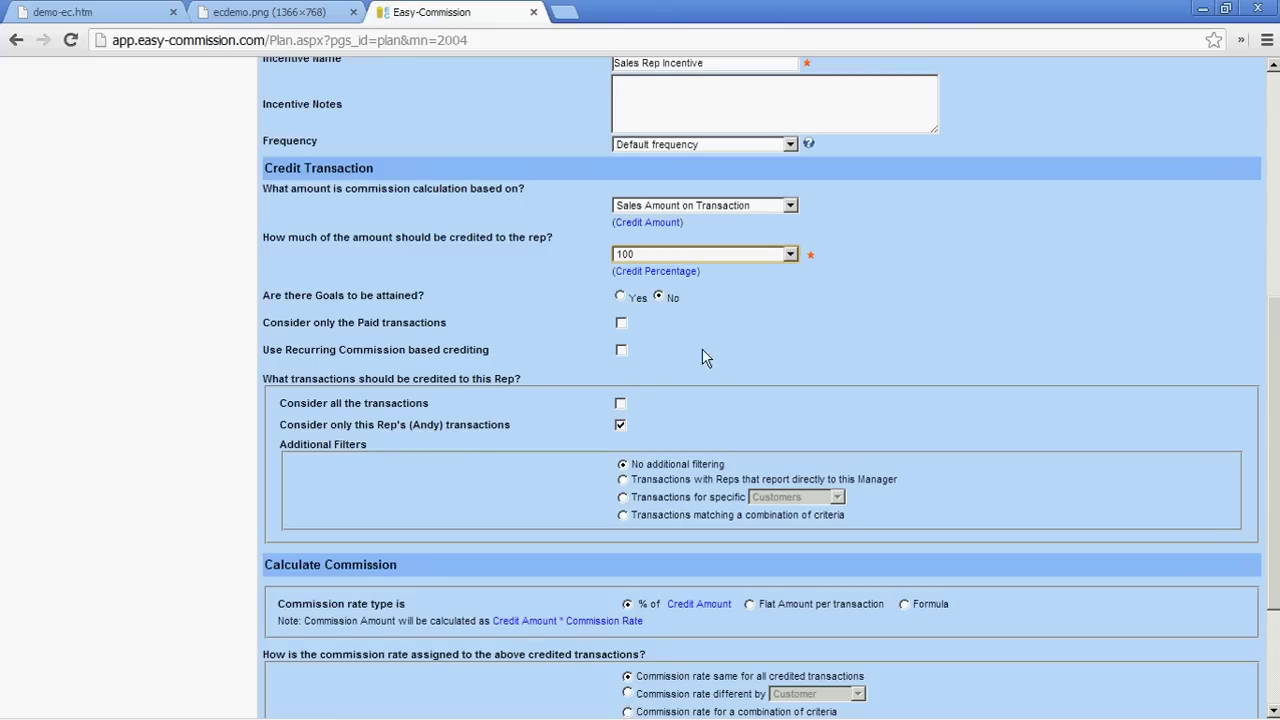
{"action": "left_click", "coordinate": [620, 424]}
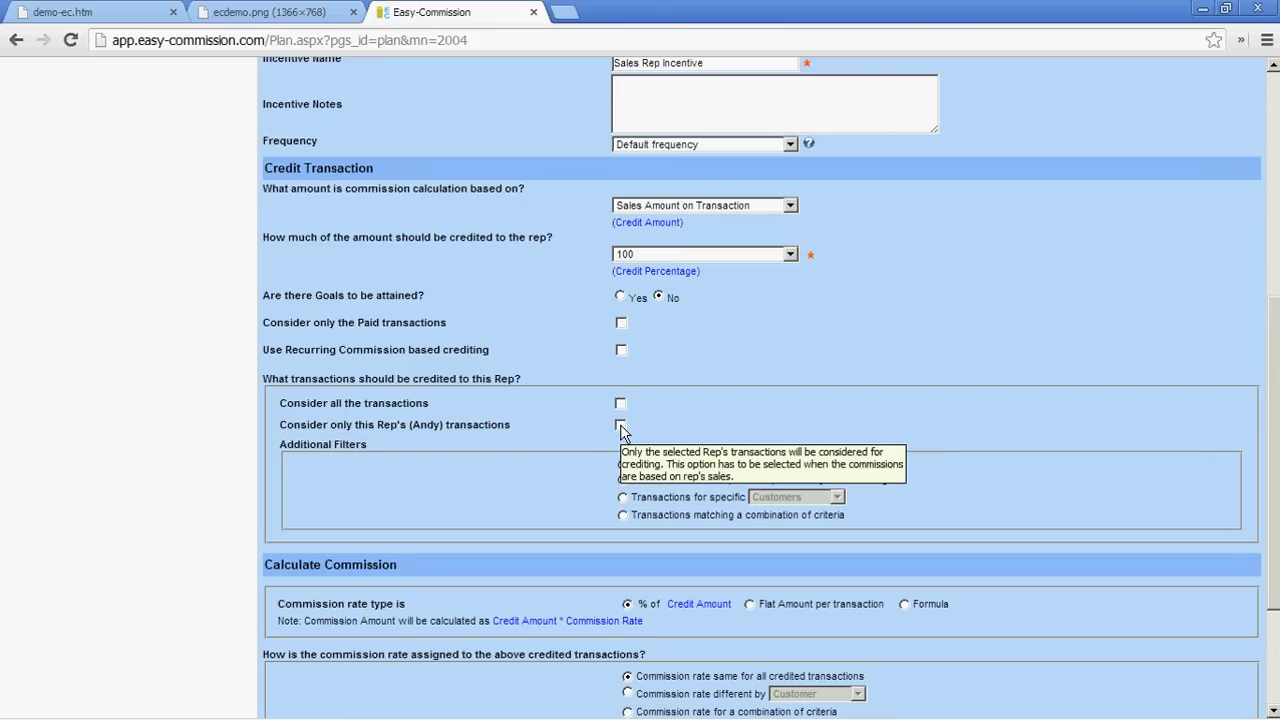
{"action": "scroll", "coordinate": [805, 400], "scroll_direction": "down", "scroll_amount": 3}
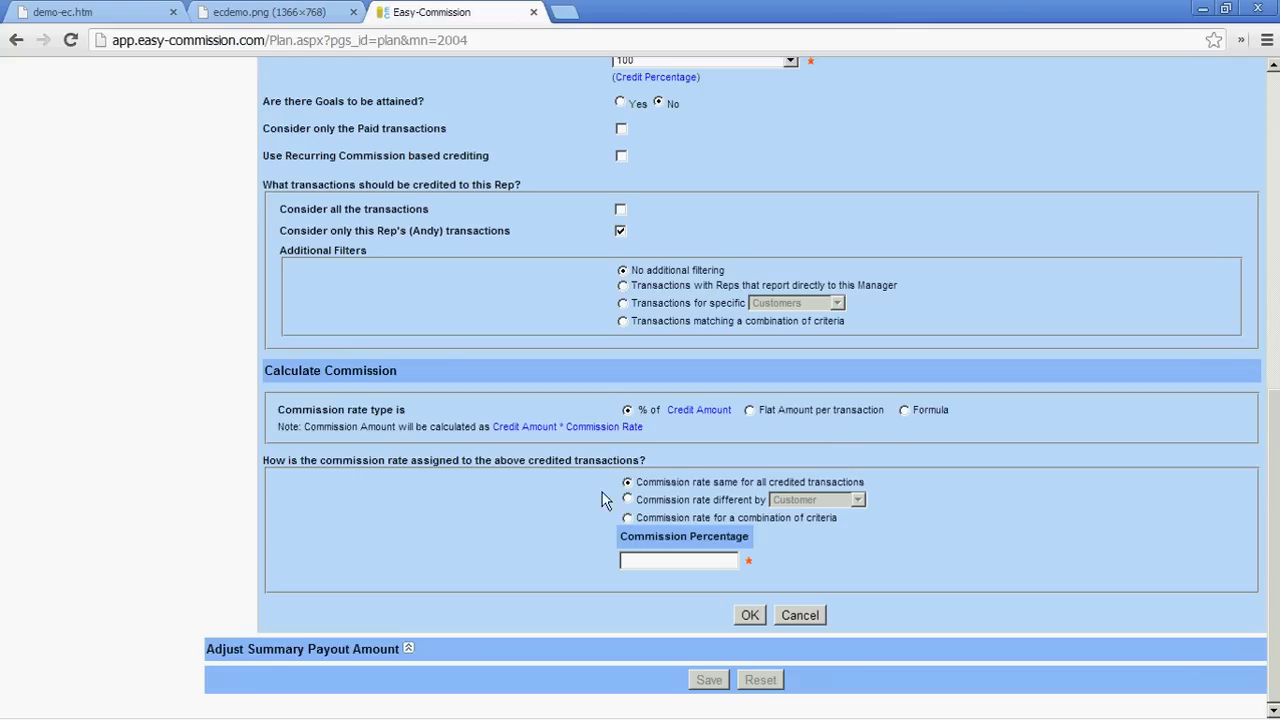
Set the incentive's commission rate to differ by Product
{"action": "left_click", "coordinate": [627, 499]}
{"action": "left_click", "coordinate": [857, 499]}
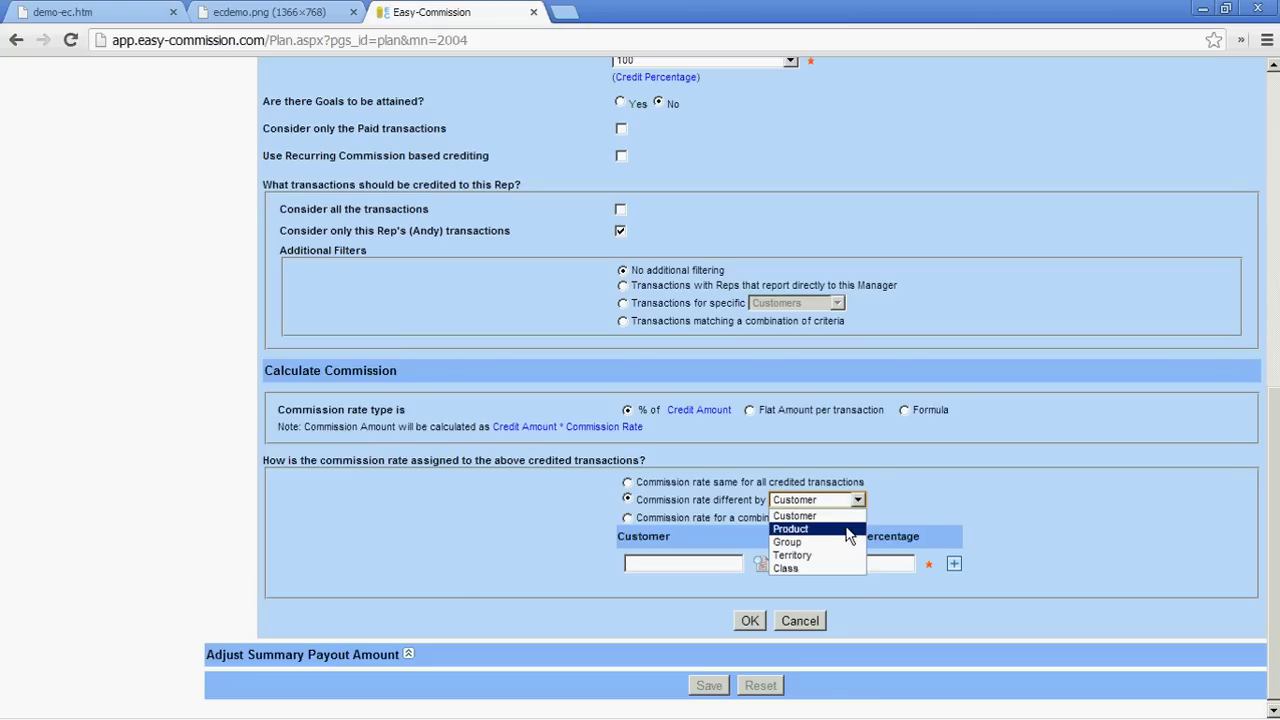
{"action": "left_click", "coordinate": [848, 530]}
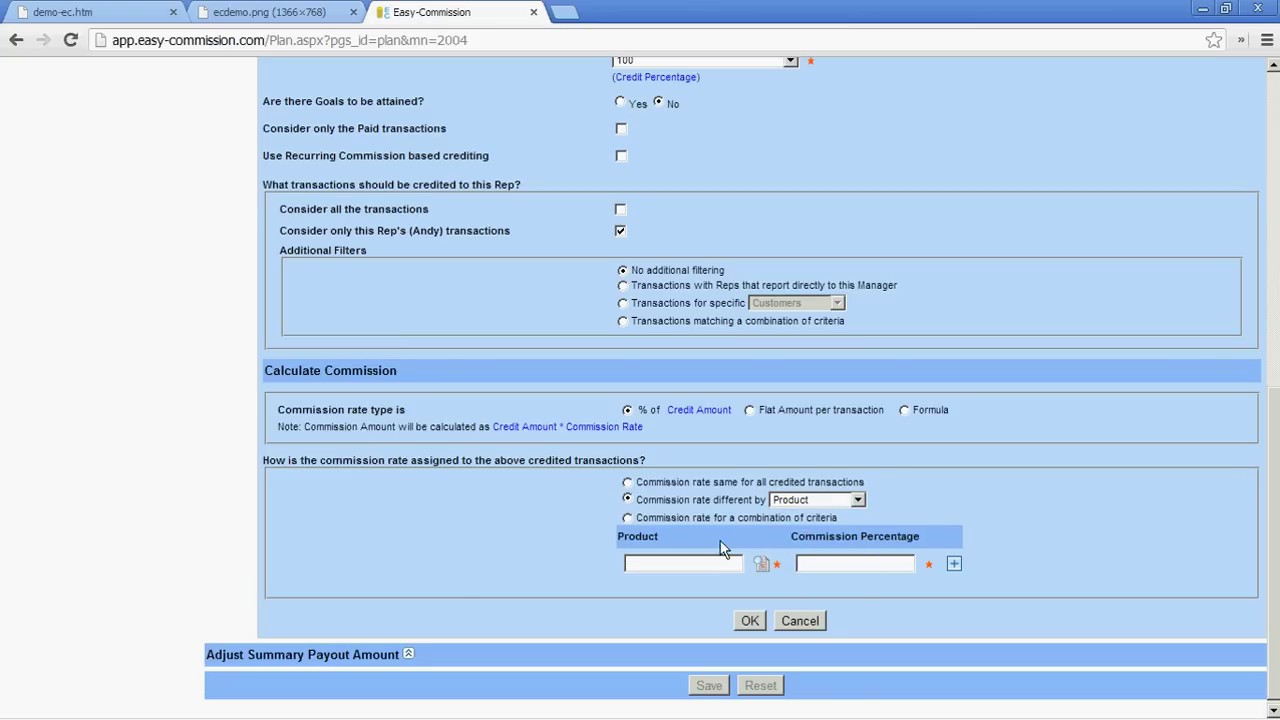
{"action": "left_click", "coordinate": [694, 562]}
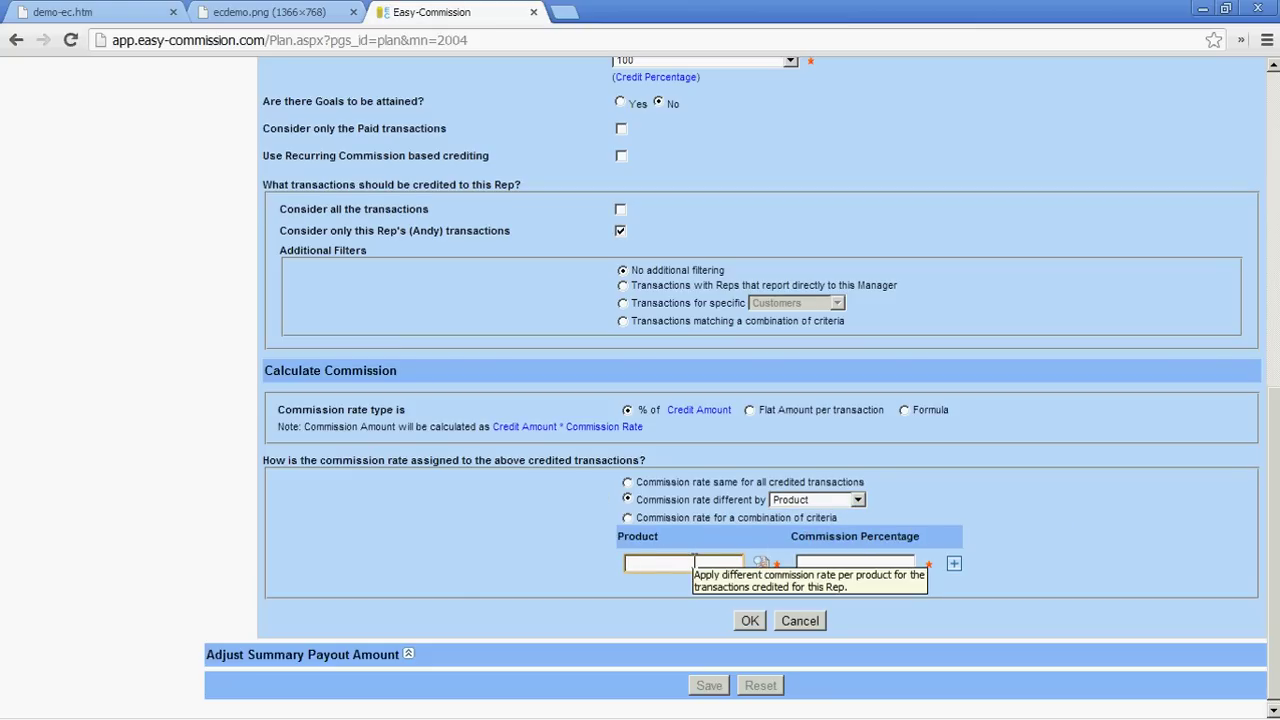
{"action": "left_click", "coordinate": [858, 499]}
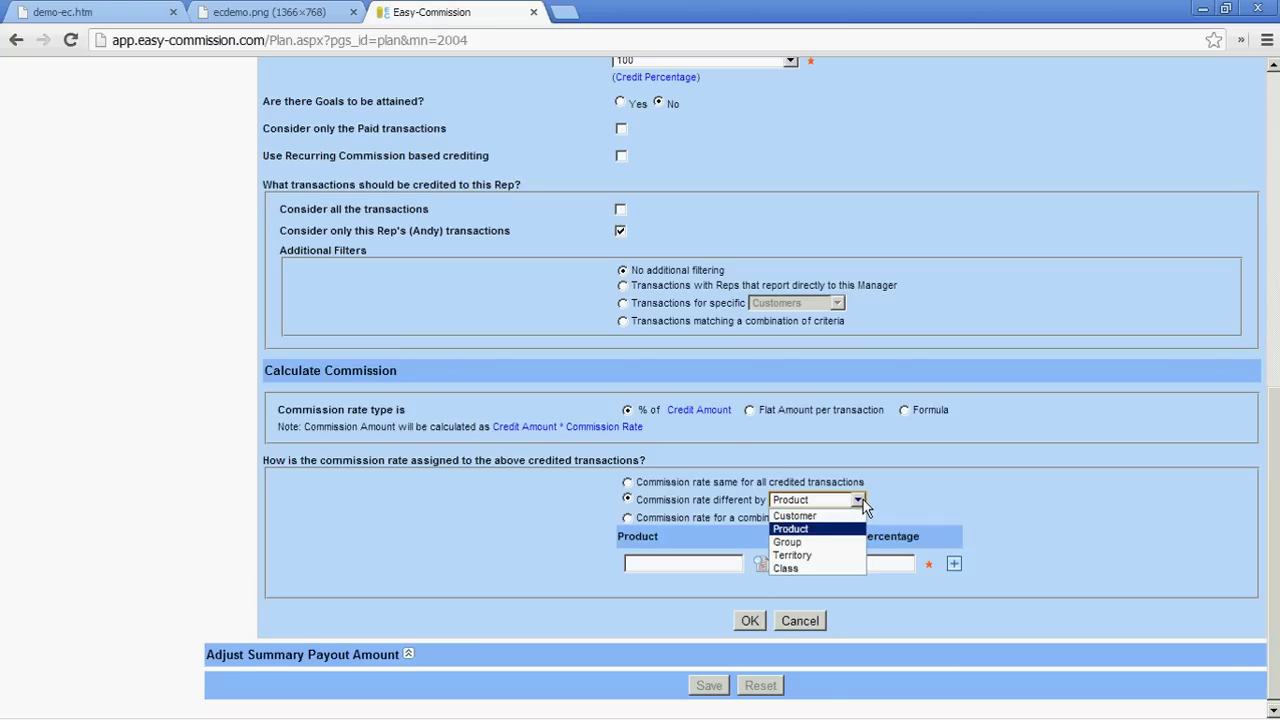
{"action": "left_click", "coordinate": [693, 562]}
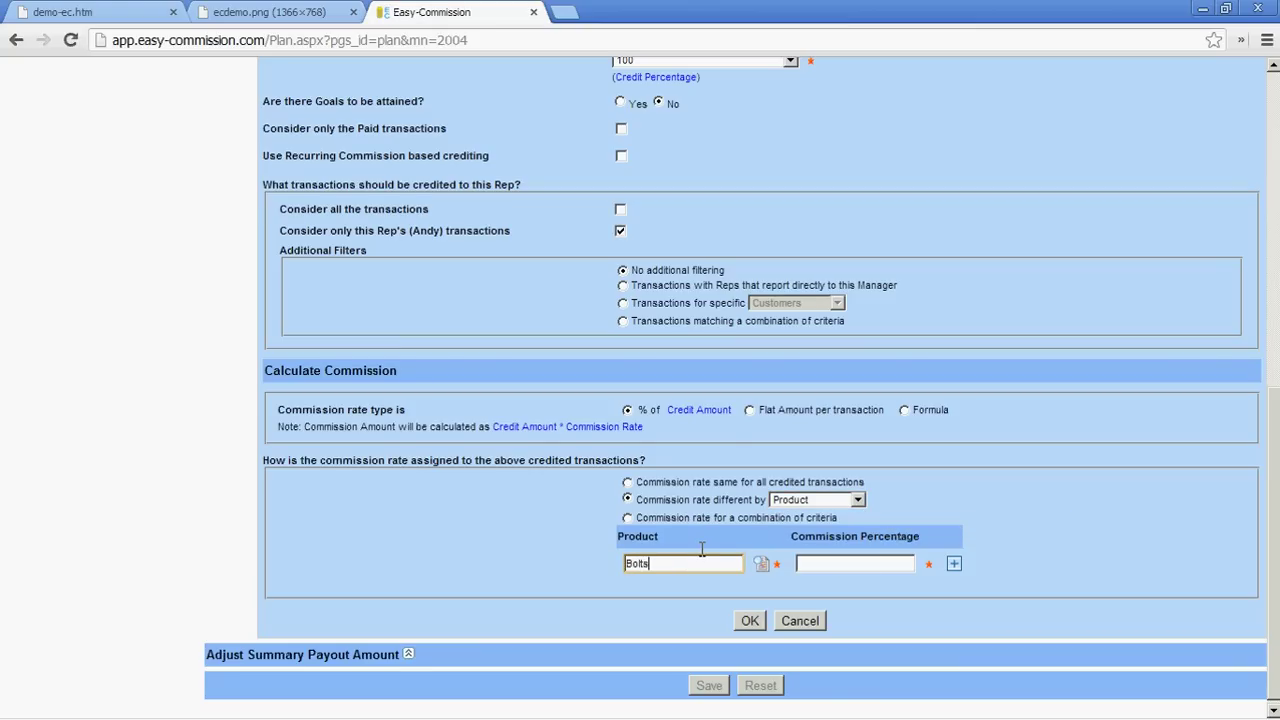
Enter product rates of 6% for Bolts and 5% for Nuts, then confirm the incentive
{"action": "left_click", "coordinate": [761, 564]}
{"action": "left_click", "coordinate": [120, 199]}
{"action": "left_click", "coordinate": [798, 564]}
{"action": "type", "text": "6"}
{"action": "left_click", "coordinate": [953, 563]}
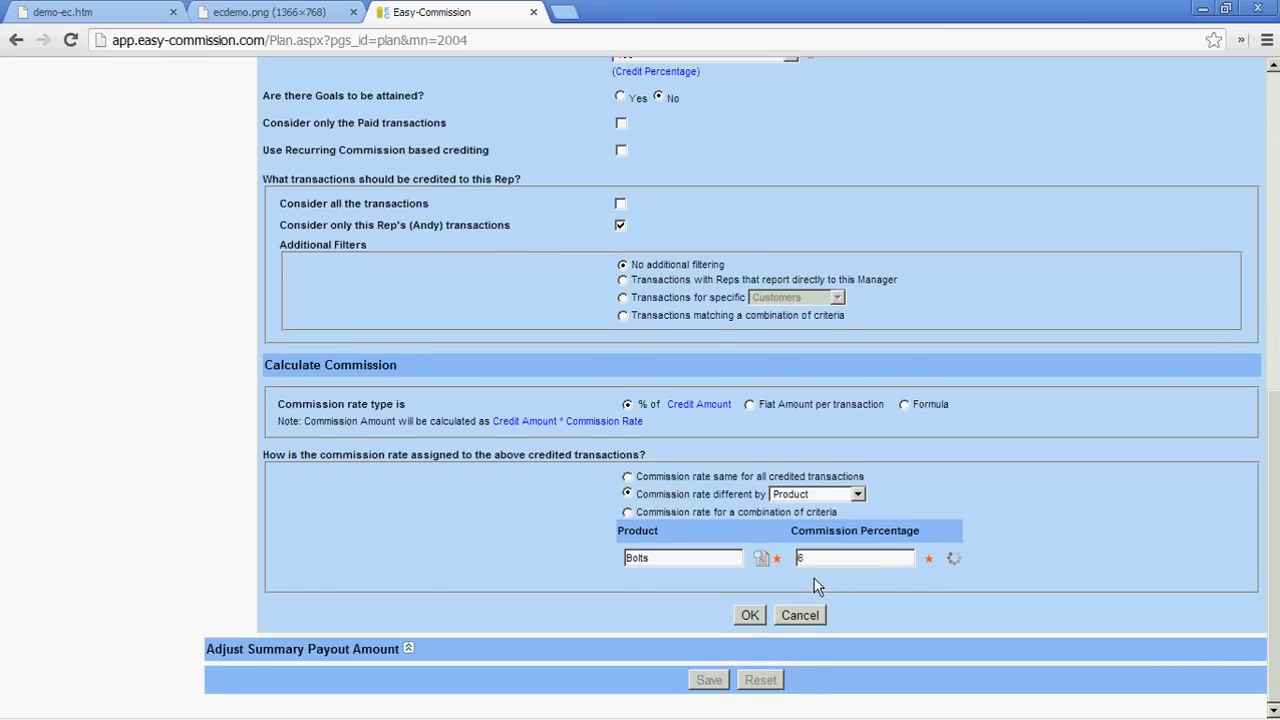
{"action": "left_click", "coordinate": [736, 594]}
{"action": "type", "text": "Nuts"}
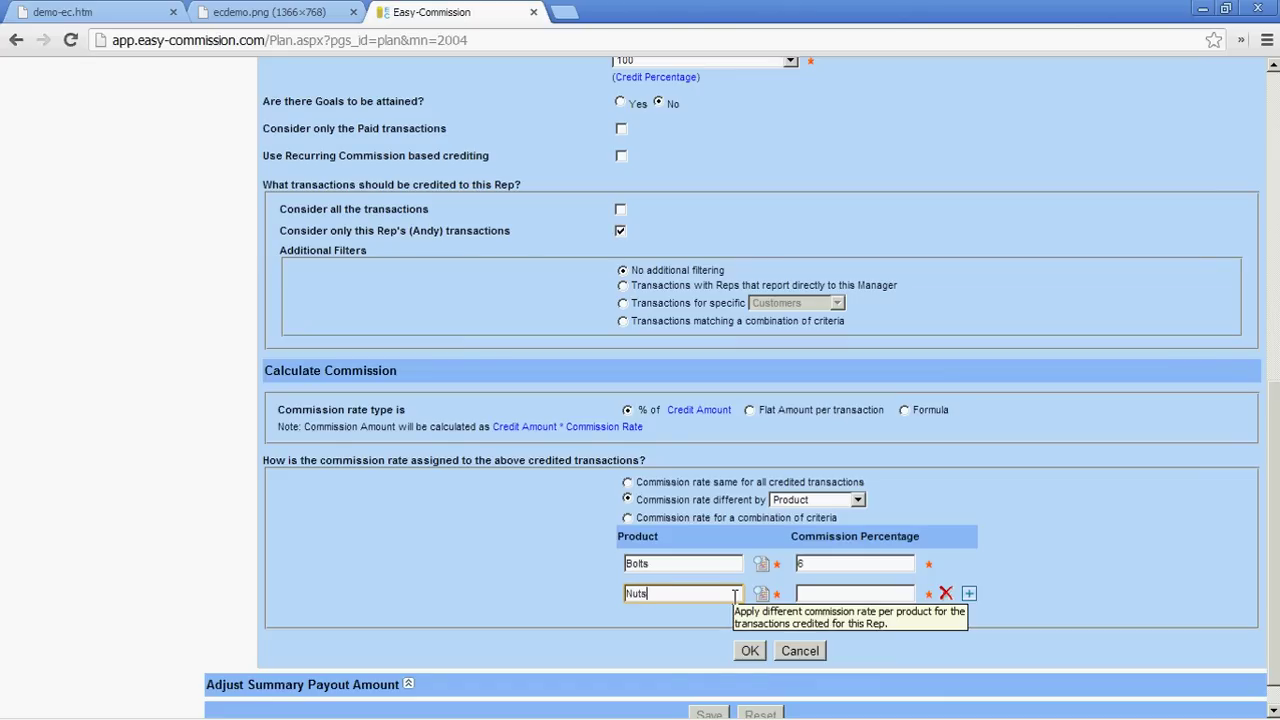
{"action": "key", "text": "Tab"}
{"action": "type", "text": "5"}
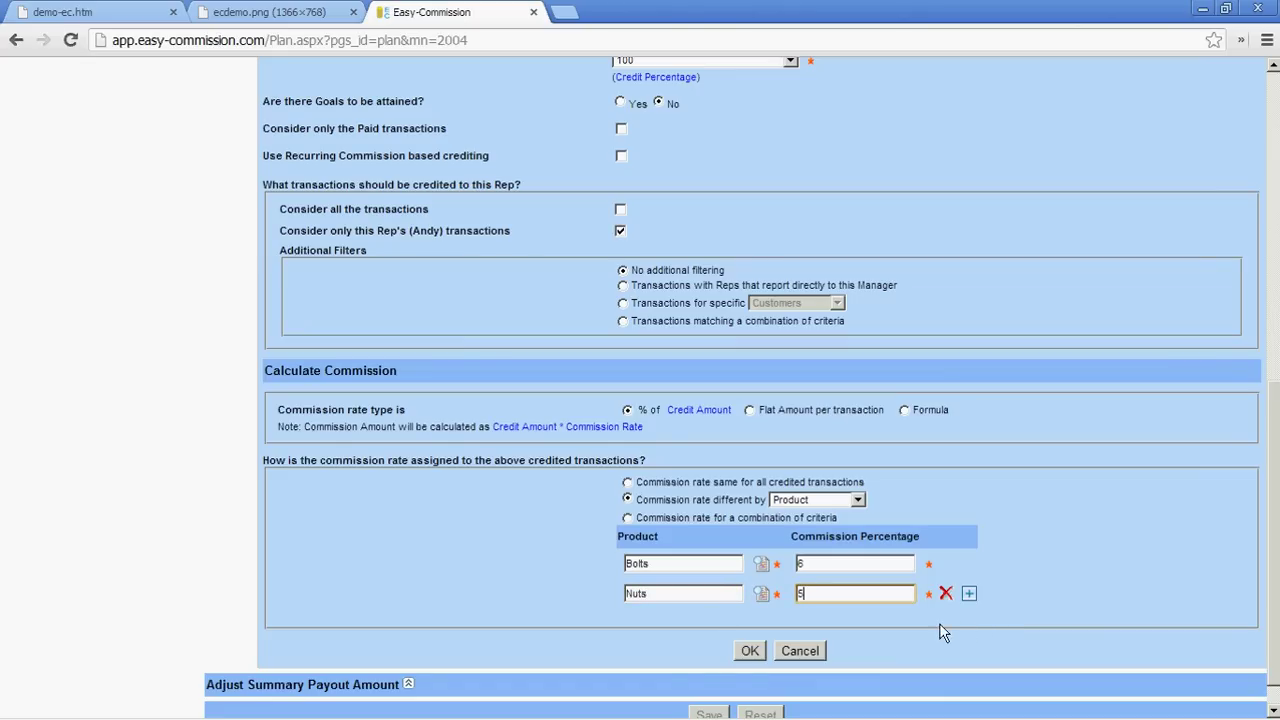
{"action": "left_click", "coordinate": [751, 652]}
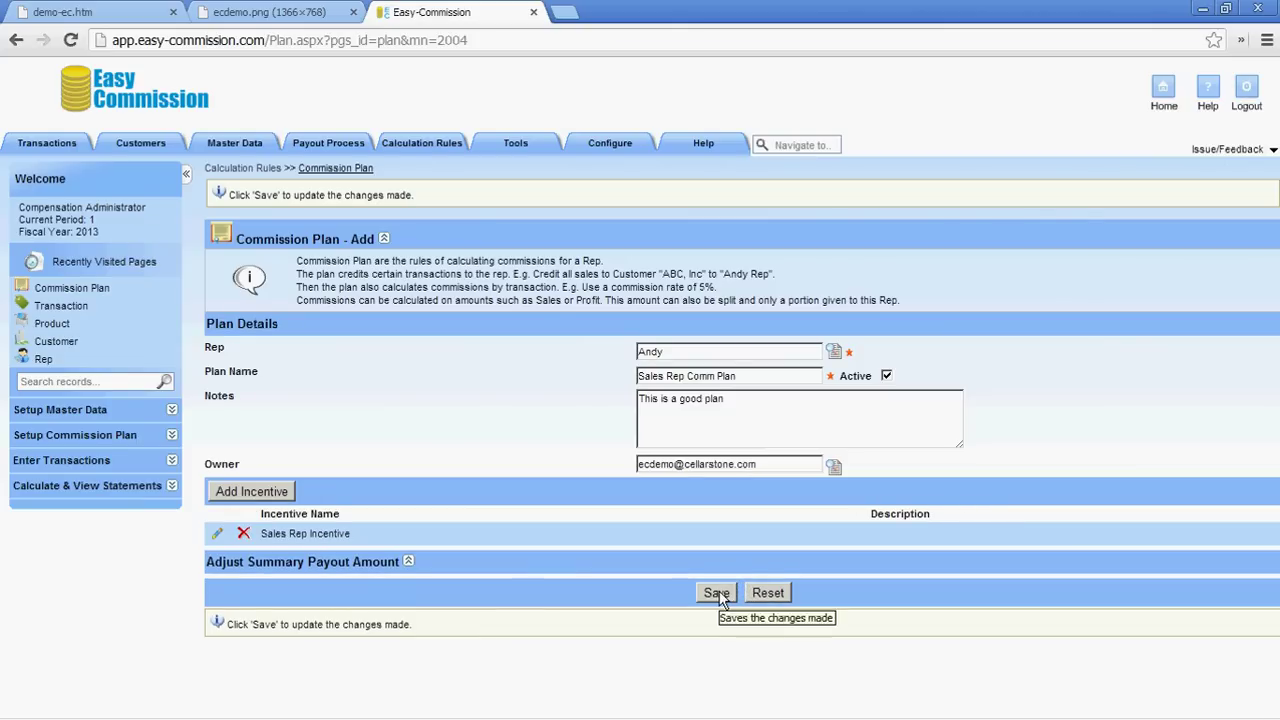
Save the first rep's plan and set the copied plan's rep to the second rep
{"action": "left_click", "coordinate": [713, 593]}
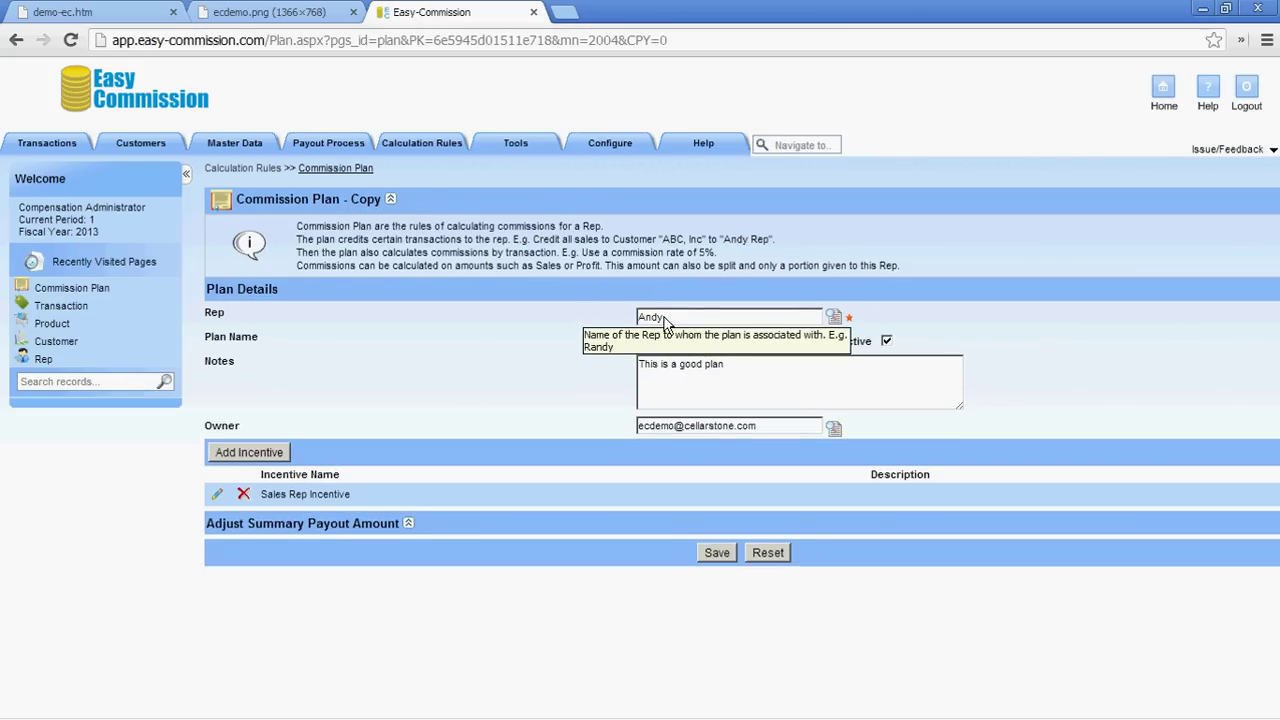
{"action": "double_click", "coordinate": [663, 318]}
{"action": "type", "text": "John"}
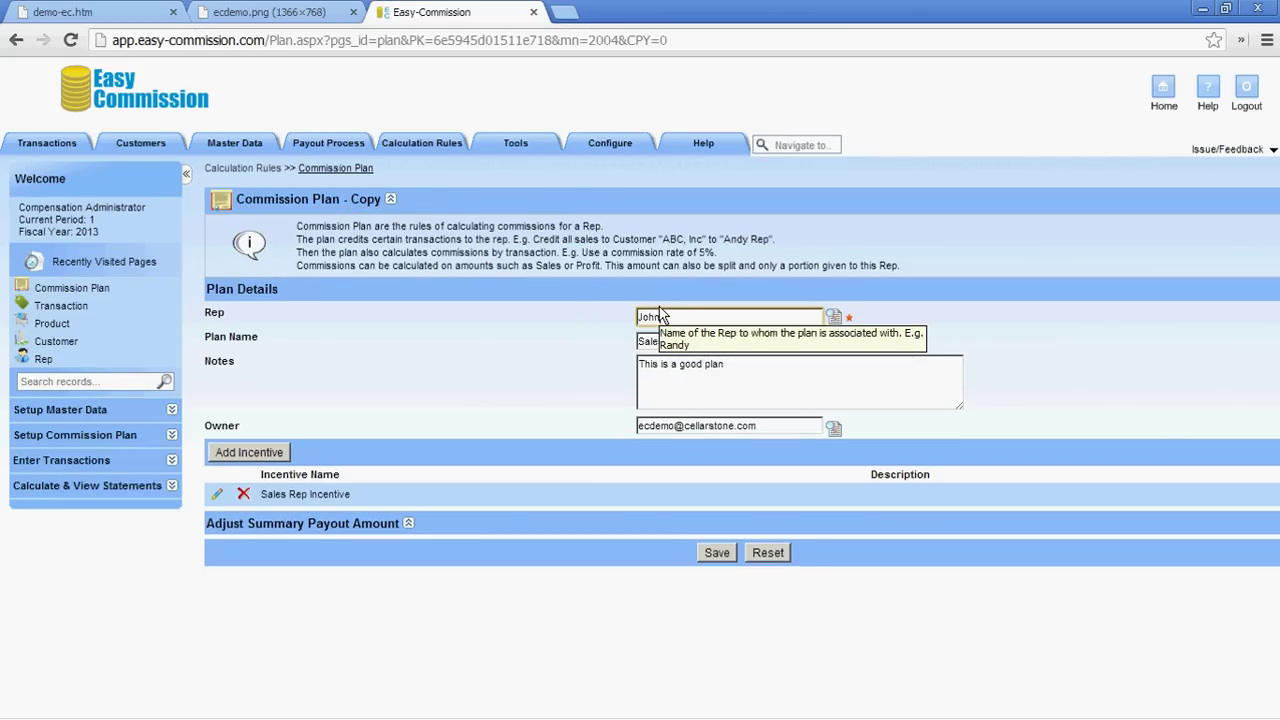
Open the copied plan's incentive and review its Bolts 6% and Nuts 5% rates
{"action": "left_click", "coordinate": [218, 494]}
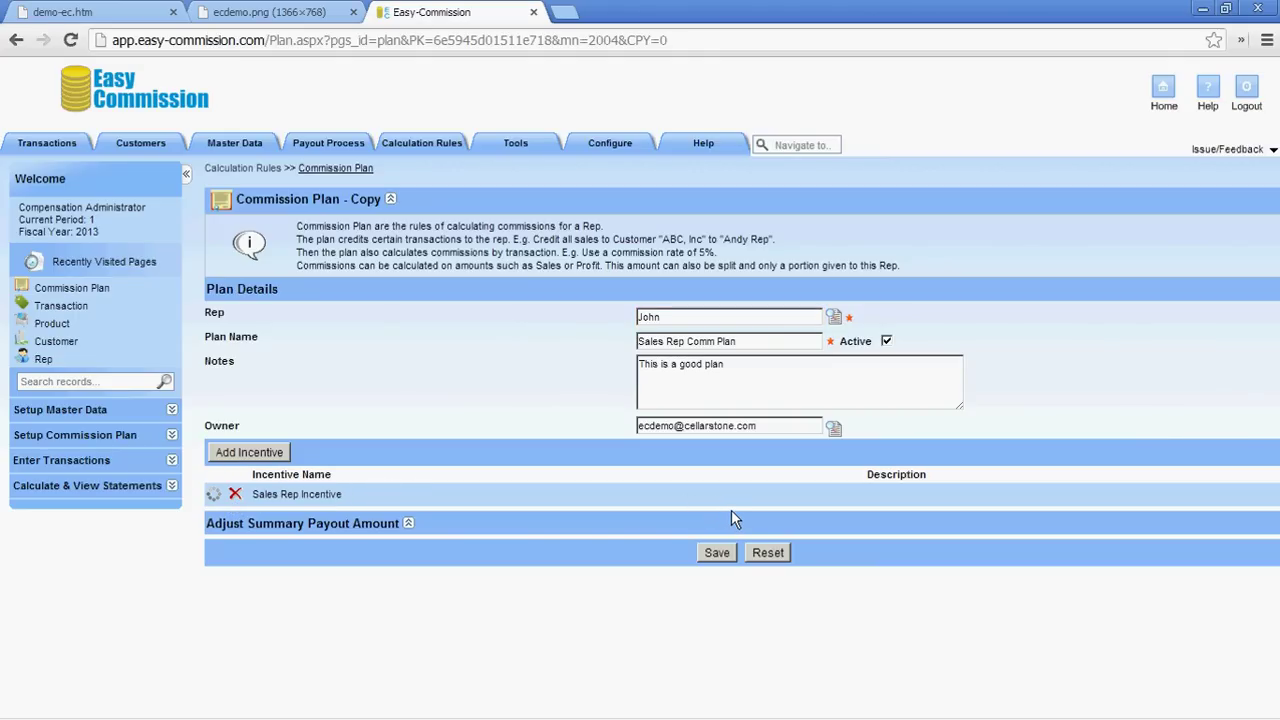
{"action": "scroll", "coordinate": [740, 460], "scroll_direction": "down", "scroll_amount": 4}
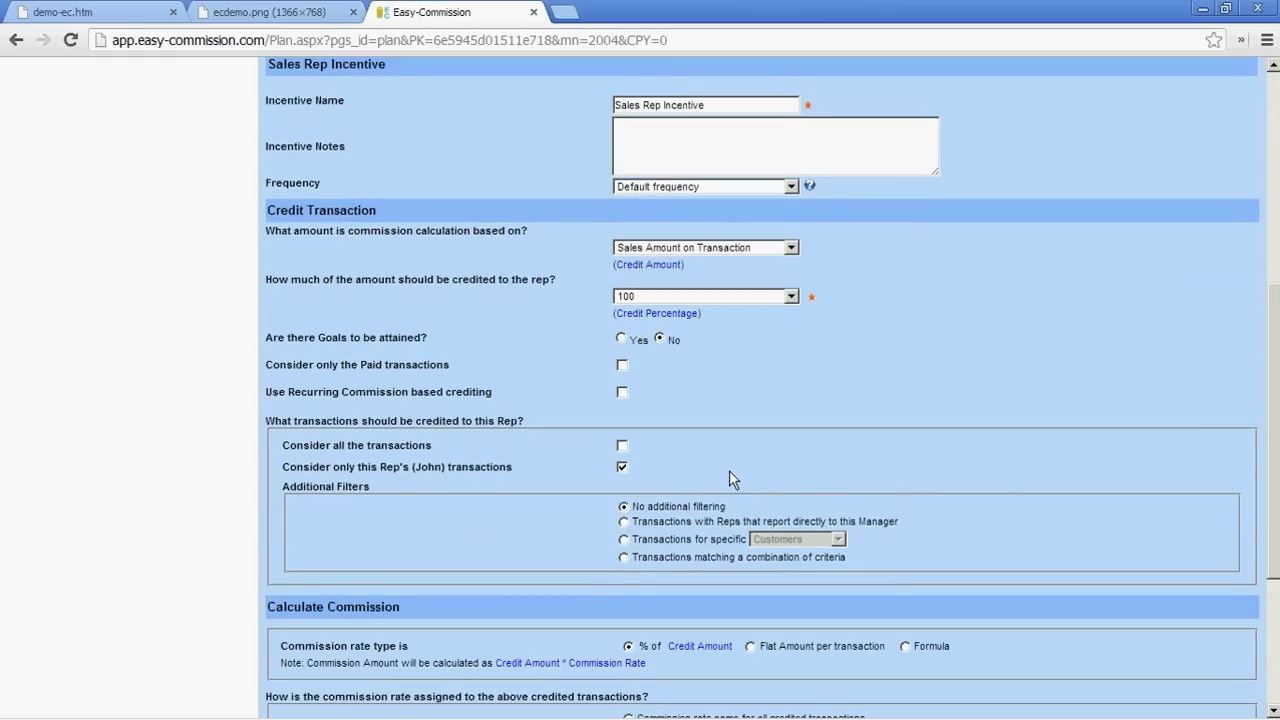
{"action": "scroll", "coordinate": [727, 462], "scroll_direction": "down", "scroll_amount": 3}
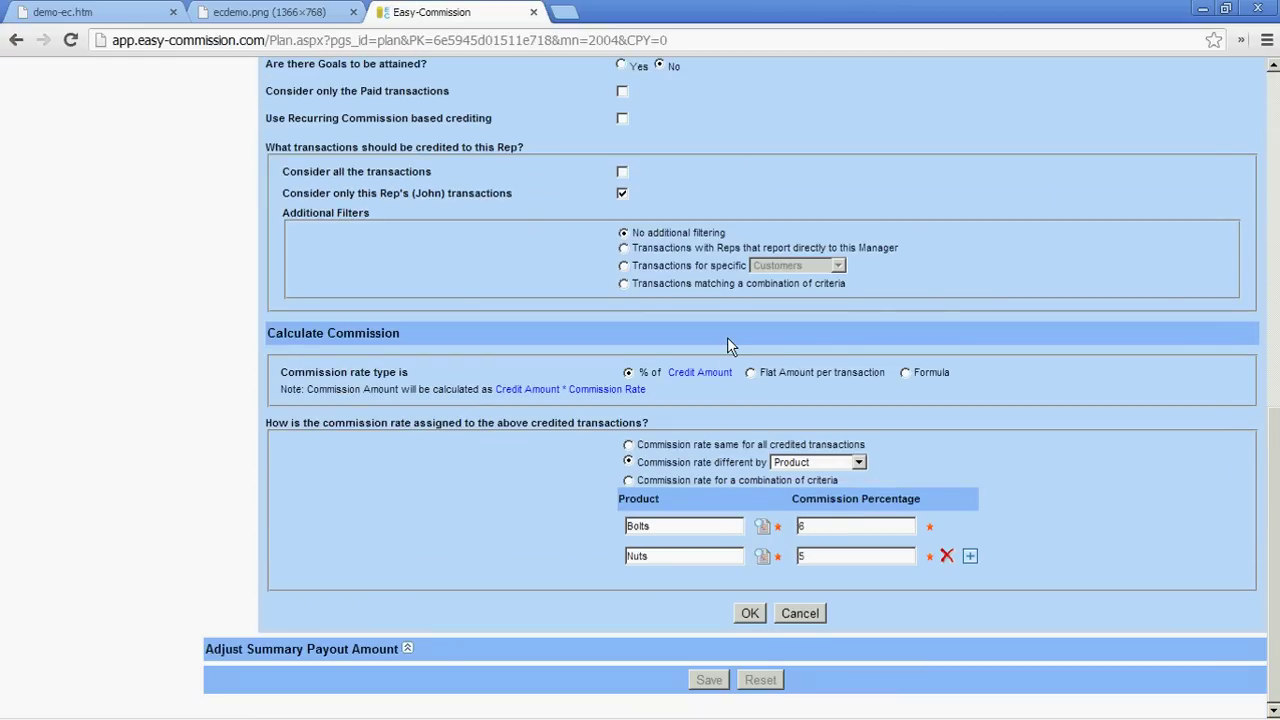
{"action": "scroll", "coordinate": [727, 338], "scroll_direction": "up", "scroll_amount": 2}
{"action": "scroll", "coordinate": [730, 359], "scroll_direction": "up", "scroll_amount": 2}
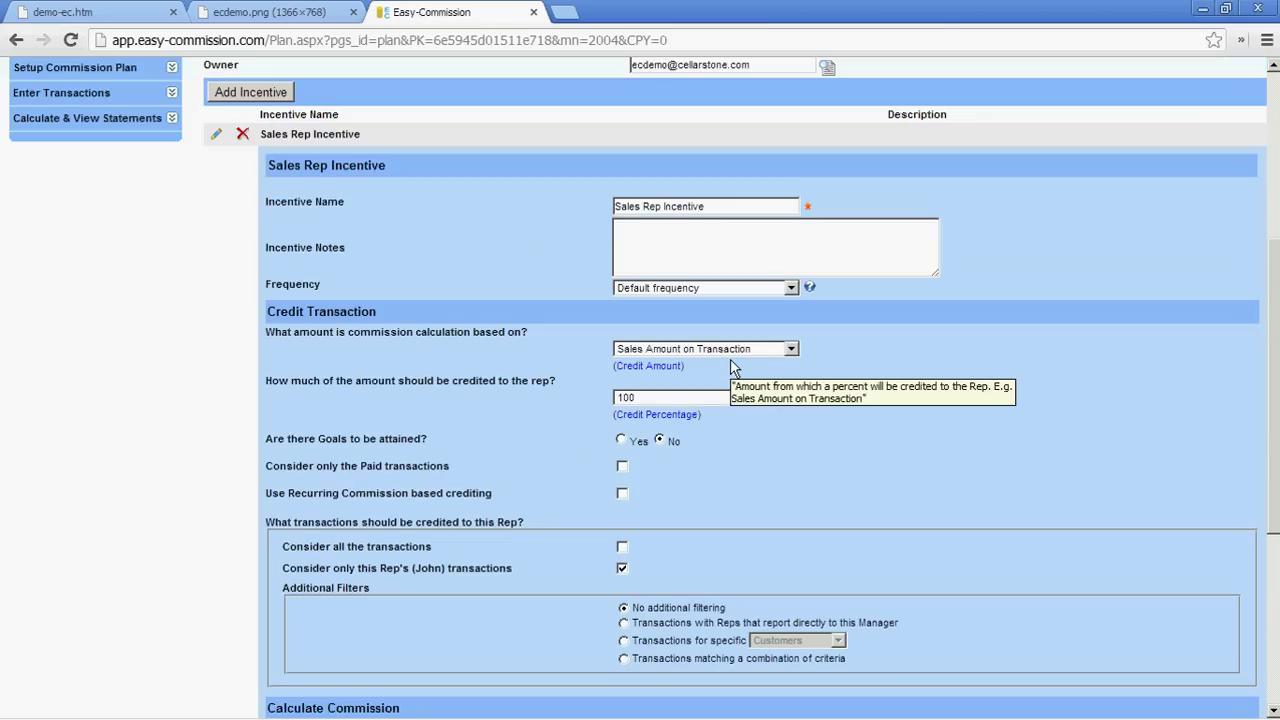
{"action": "scroll", "coordinate": [730, 362], "scroll_direction": "up", "scroll_amount": 1}
{"action": "scroll", "coordinate": [775, 400], "scroll_direction": "down", "scroll_amount": 4}
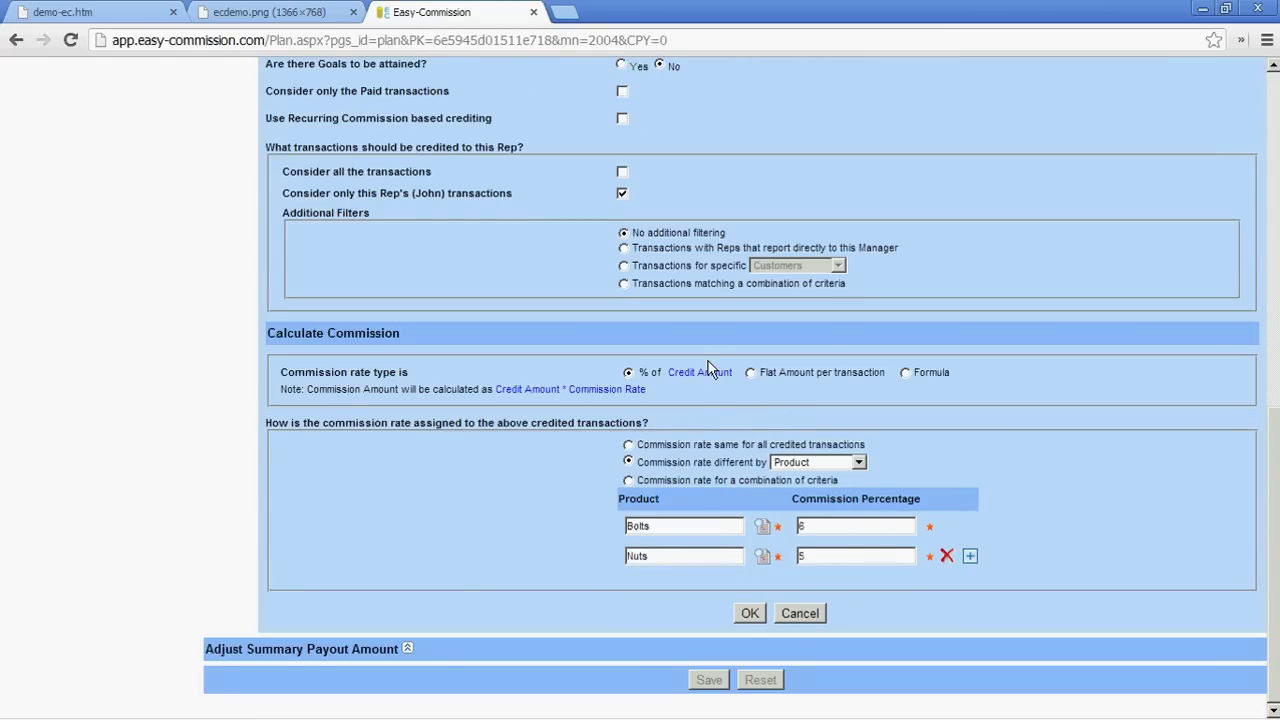
{"action": "scroll", "coordinate": [707, 367], "scroll_direction": "up", "scroll_amount": 2}
{"action": "scroll", "coordinate": [679, 377], "scroll_direction": "up", "scroll_amount": 5}
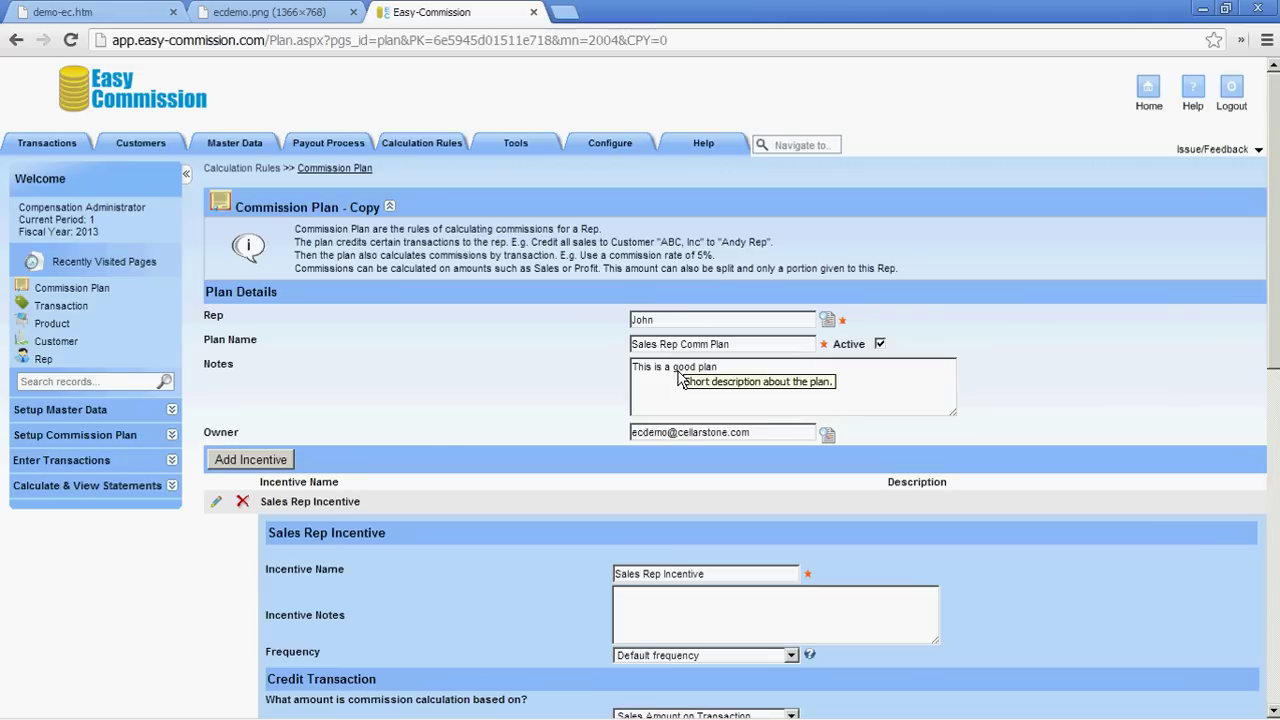
{"action": "left_click", "coordinate": [730, 386]}
{"action": "scroll", "coordinate": [826, 519], "scroll_direction": "down", "scroll_amount": 2}
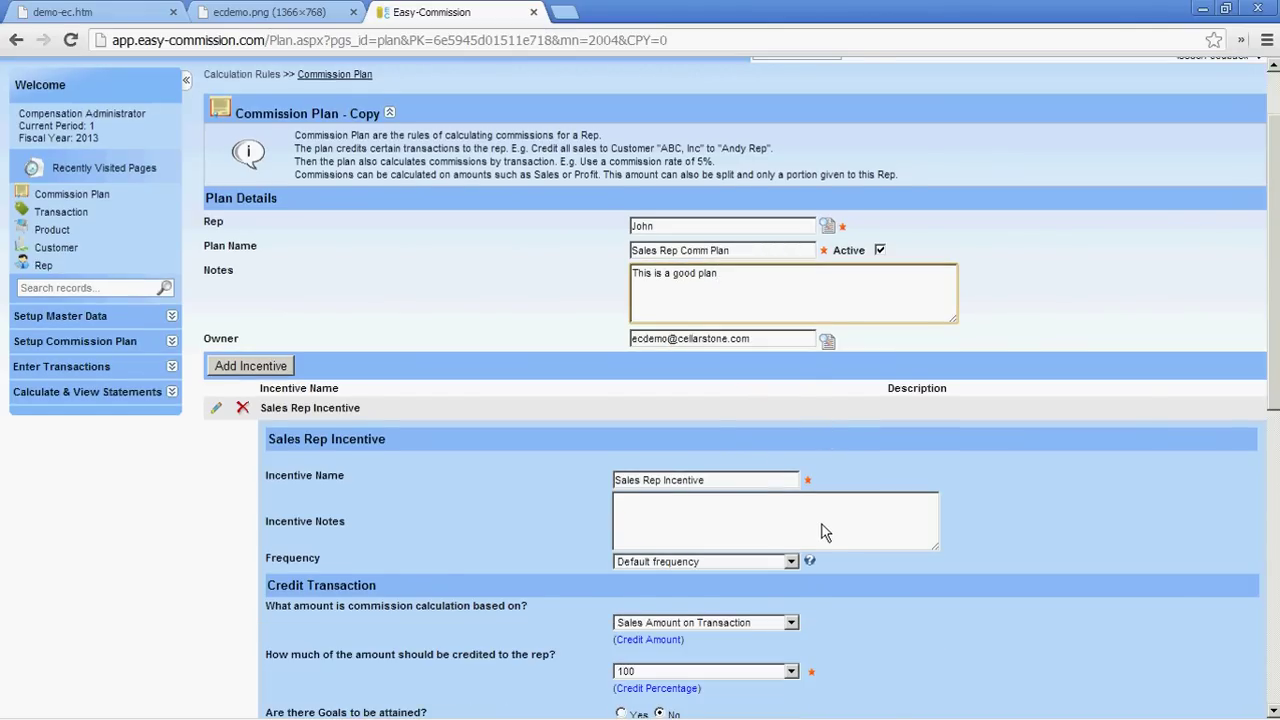
{"action": "scroll", "coordinate": [823, 531], "scroll_direction": "down", "scroll_amount": 1}
{"action": "left_click", "coordinate": [783, 439]}
{"action": "scroll", "coordinate": [808, 486], "scroll_direction": "down", "scroll_amount": 2}
{"action": "scroll", "coordinate": [820, 447], "scroll_direction": "down", "scroll_amount": 3}
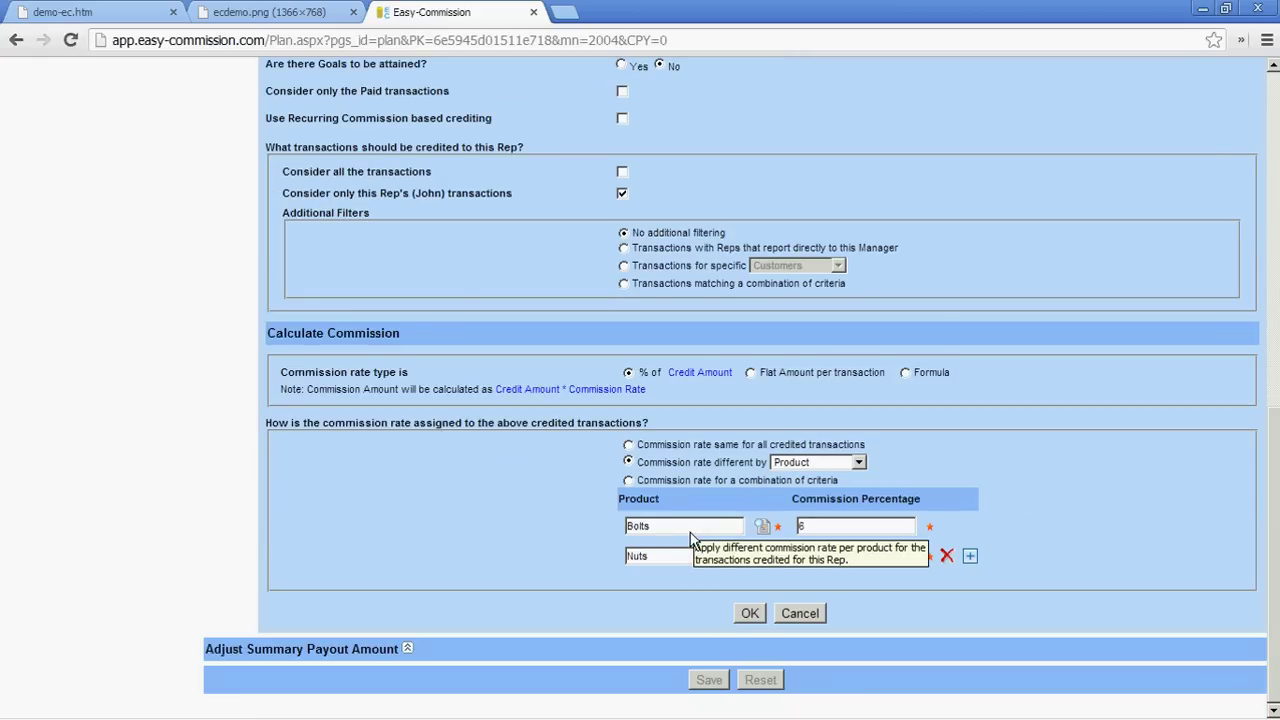
Change the copied plan's rates to 10% Bolts and 8% Nuts, confirm, and save the plan
{"action": "left_click", "coordinate": [812, 528]}
{"action": "type", "text": "10"}
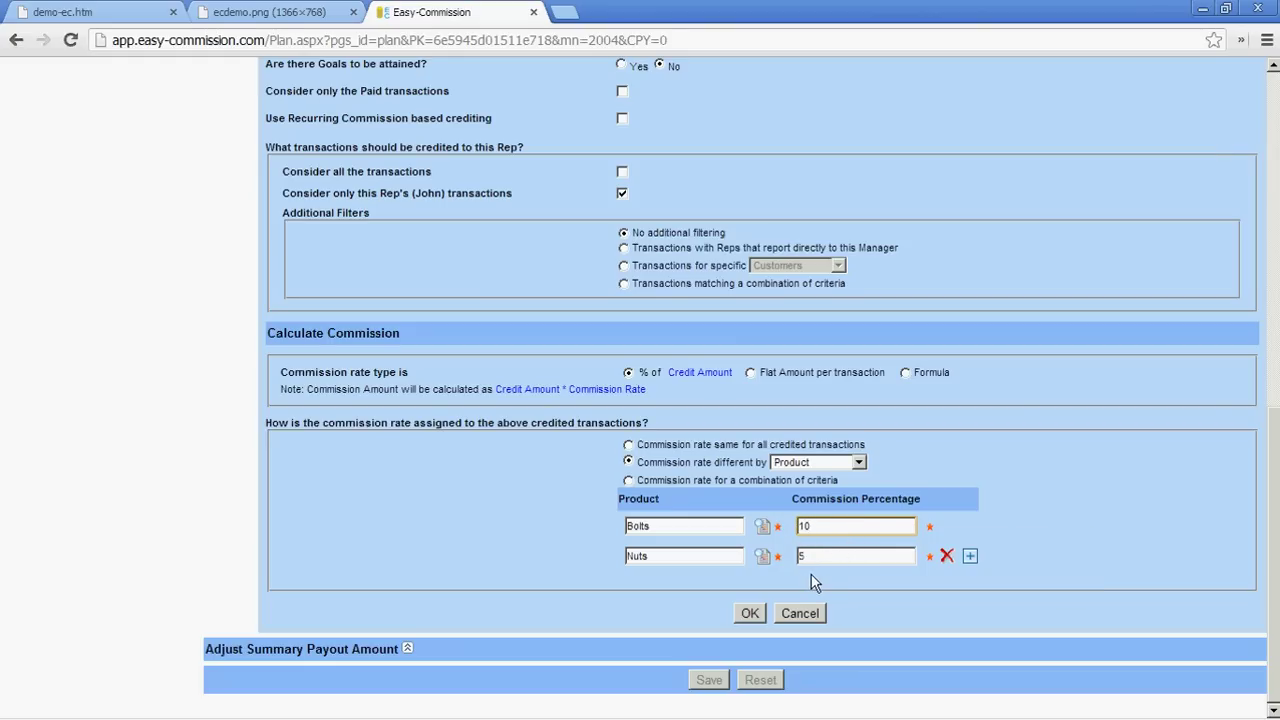
{"action": "left_click", "coordinate": [810, 556]}
{"action": "type", "text": "8"}
{"action": "left_click", "coordinate": [671, 554]}
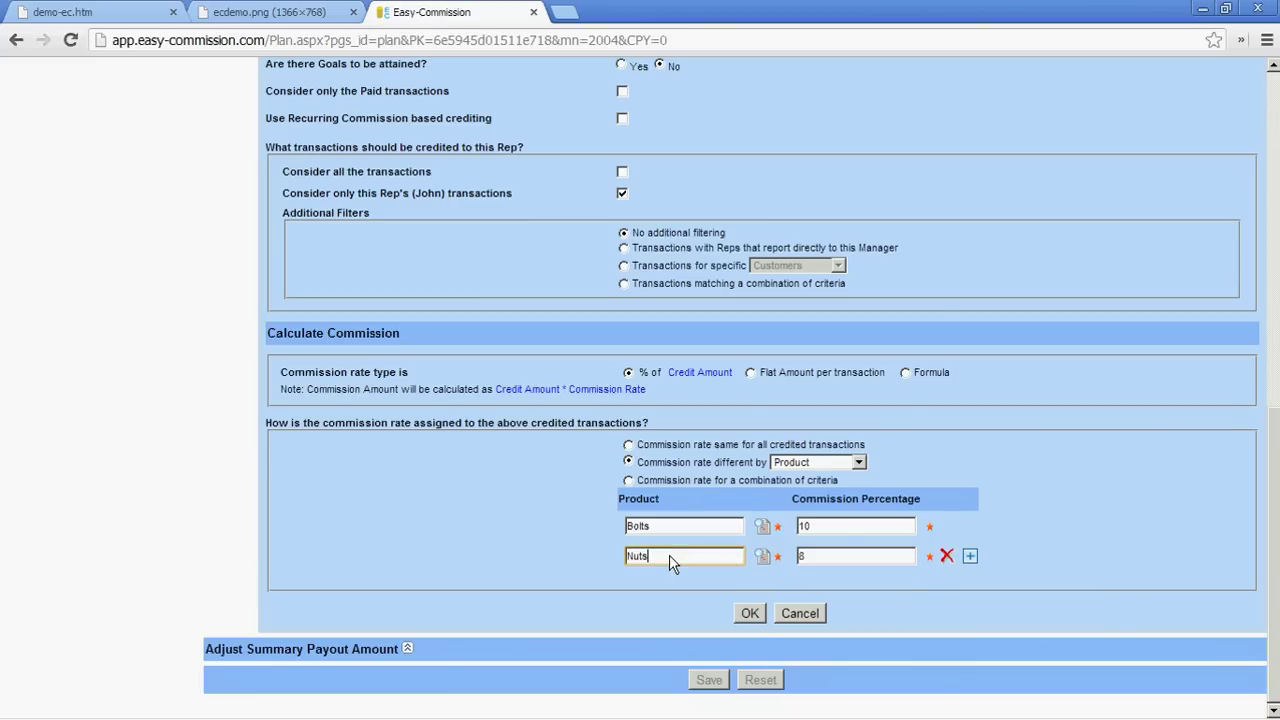
{"action": "left_click", "coordinate": [818, 557]}
{"action": "left_click", "coordinate": [756, 615]}
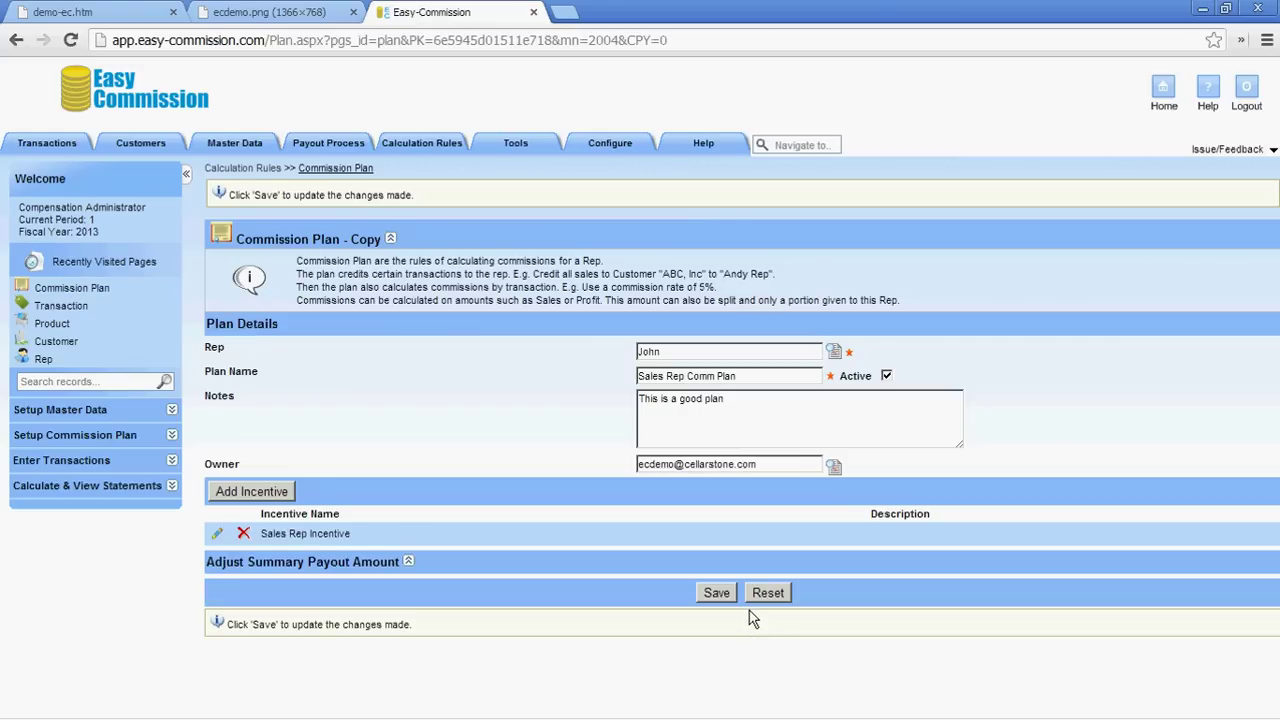
{"action": "left_click", "coordinate": [711, 593]}
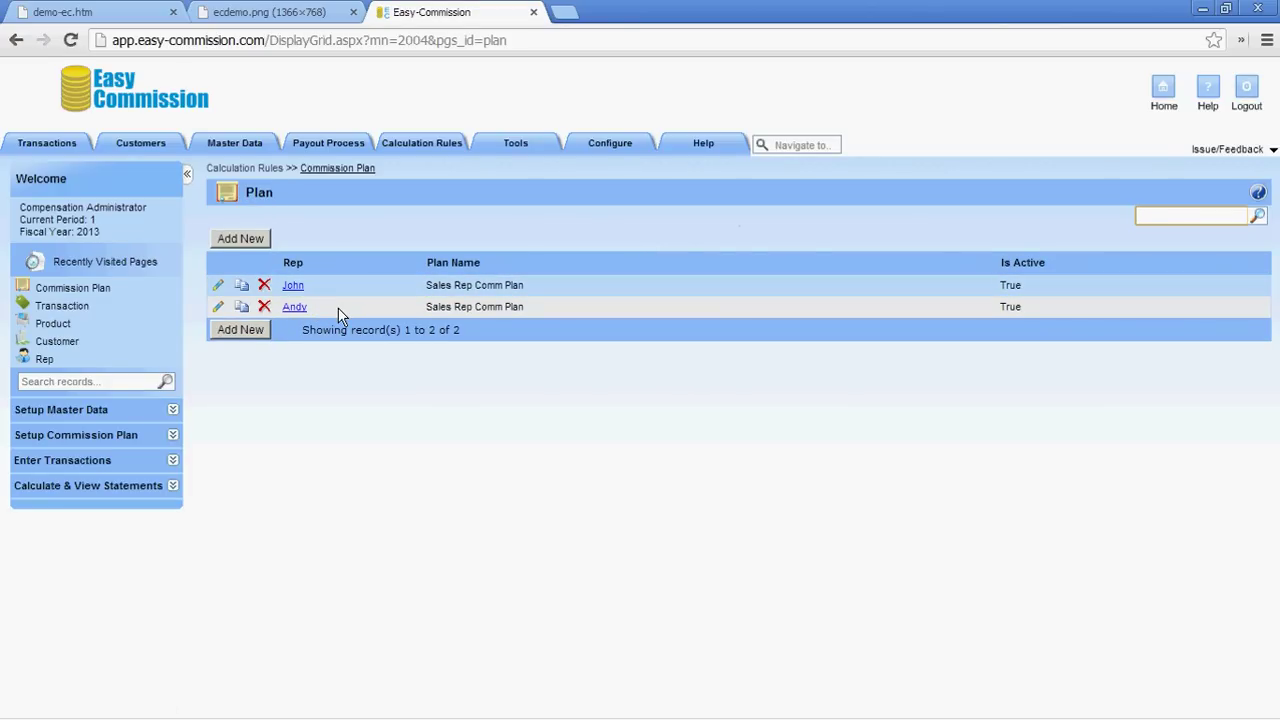
Run Calculate Commissions from Home's Calculate & View Statements section for period 1, 2013
{"action": "left_click", "coordinate": [1164, 97]}
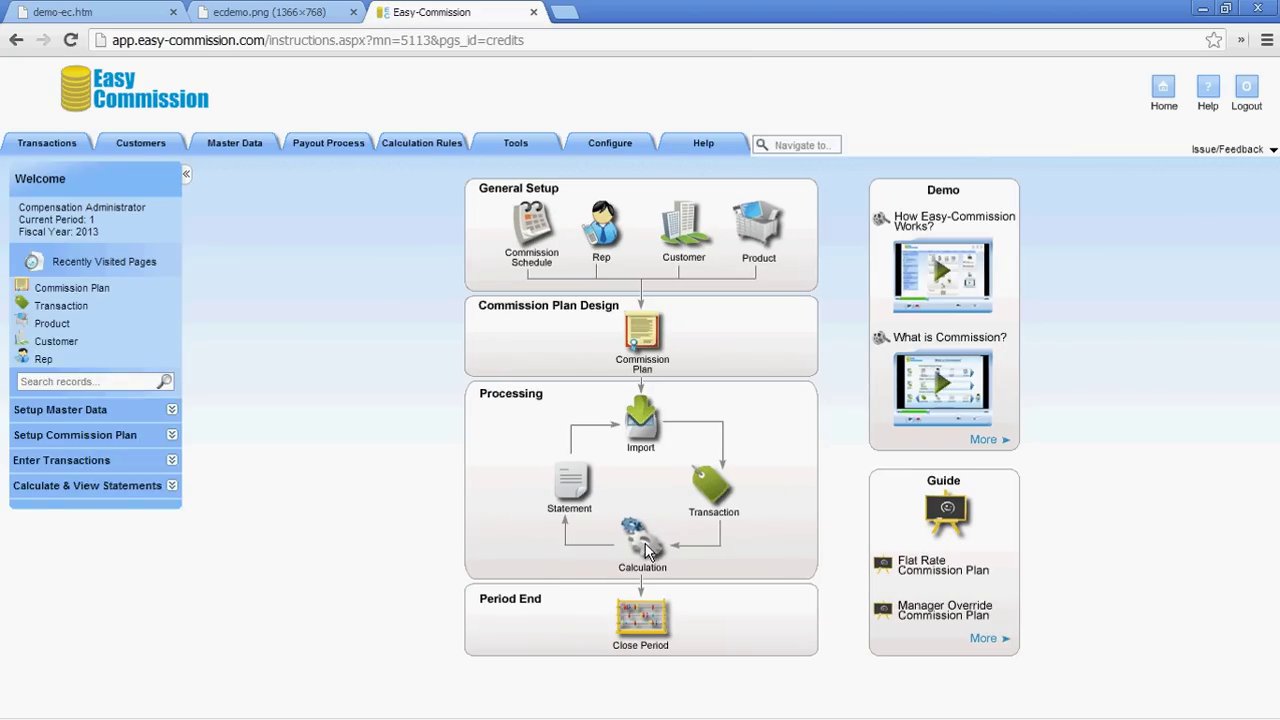
{"action": "mouse_move", "coordinate": [642, 540]}
{"action": "left_click", "coordinate": [133, 487]}
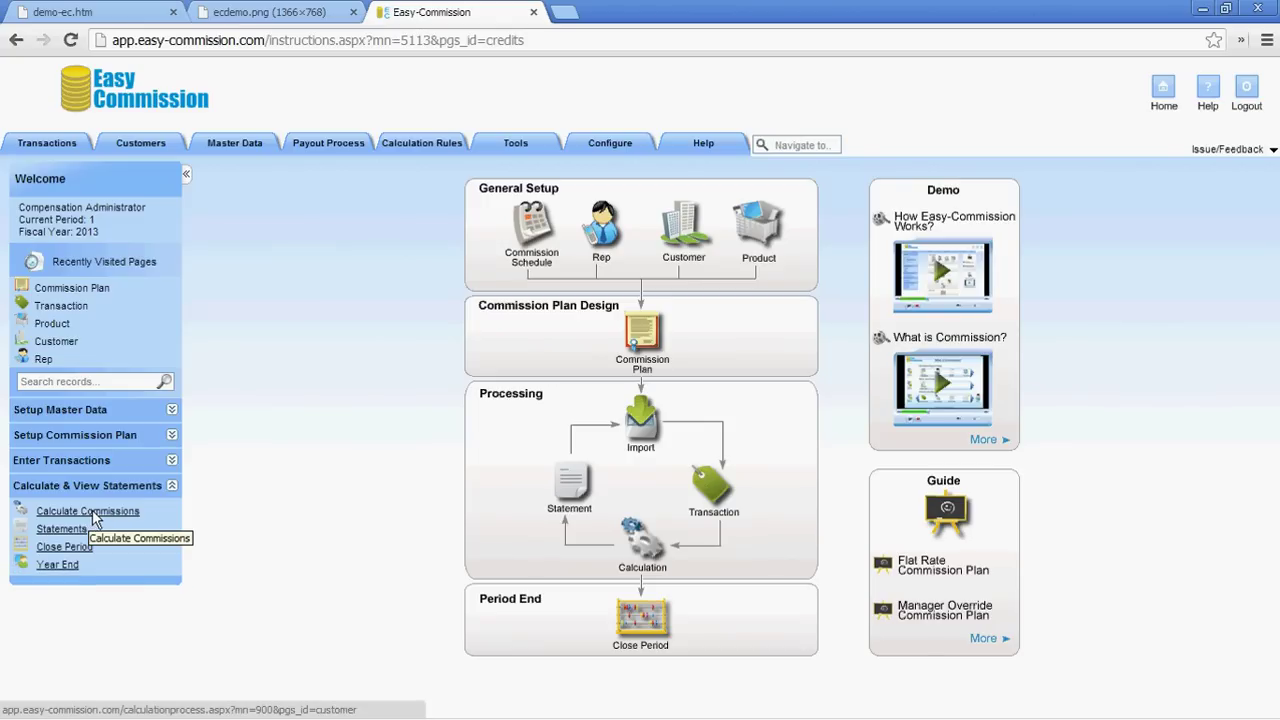
{"action": "left_click", "coordinate": [641, 542]}
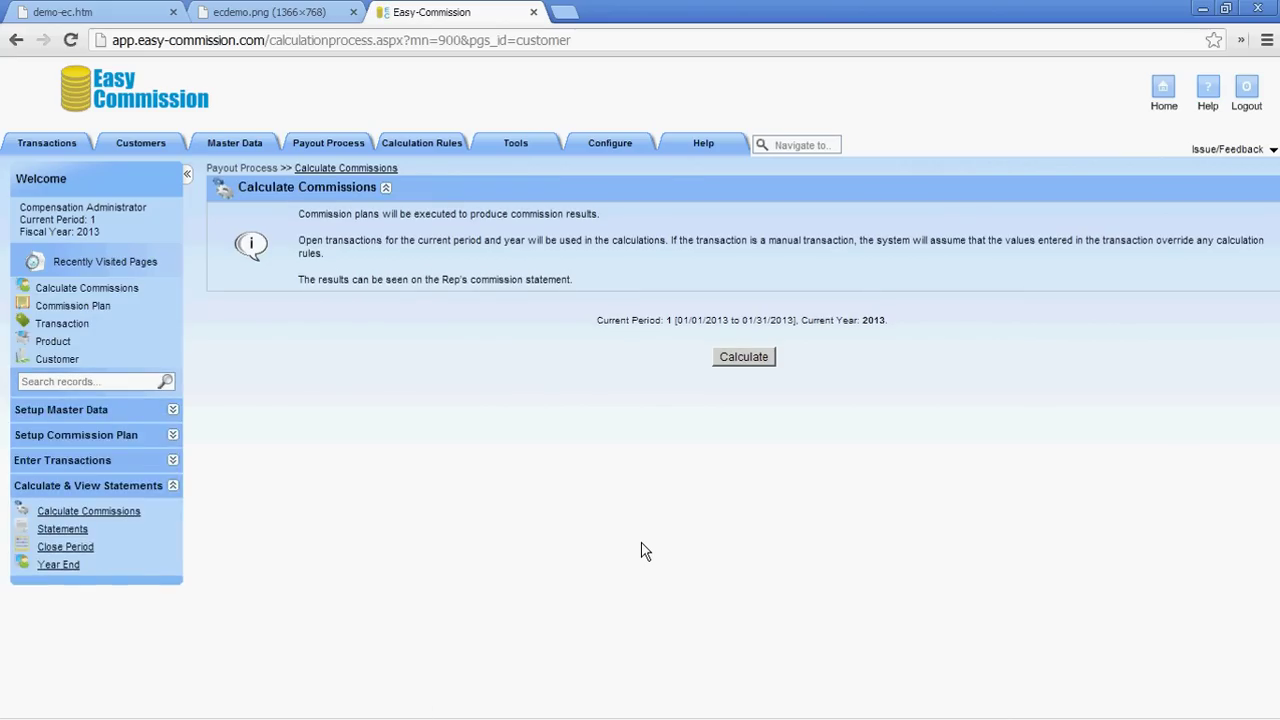
{"action": "left_click", "coordinate": [757, 360]}
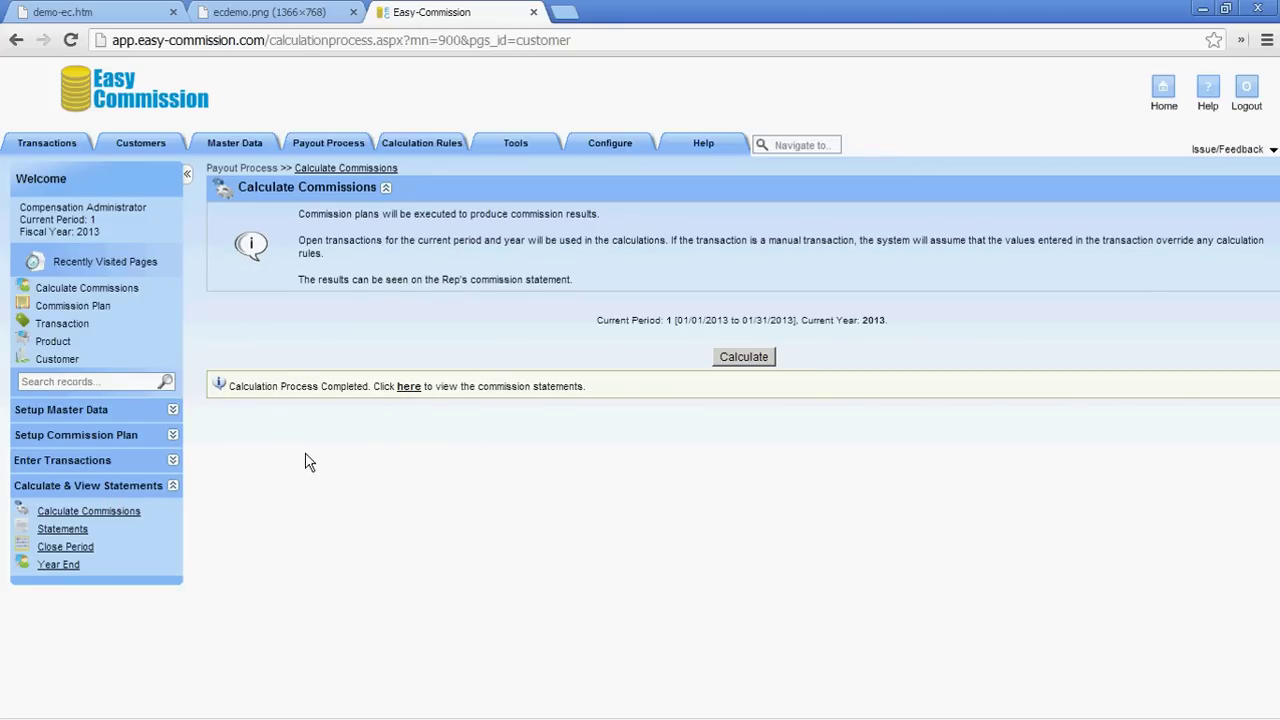
Open the first rep's statement via the completion message's 'here' link: Bolts 60, Nuts 50, total 110
{"action": "left_click", "coordinate": [408, 390]}
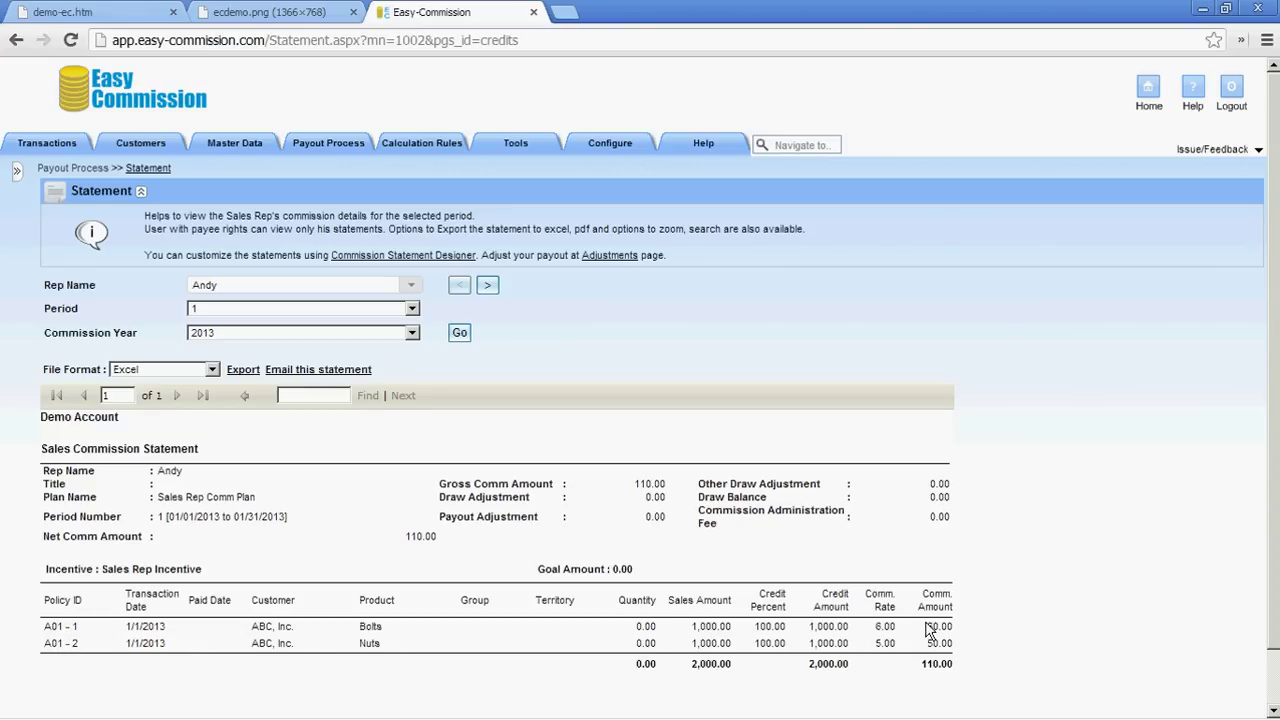
{"action": "scroll", "coordinate": [1182, 668], "scroll_direction": "down", "scroll_amount": 2}
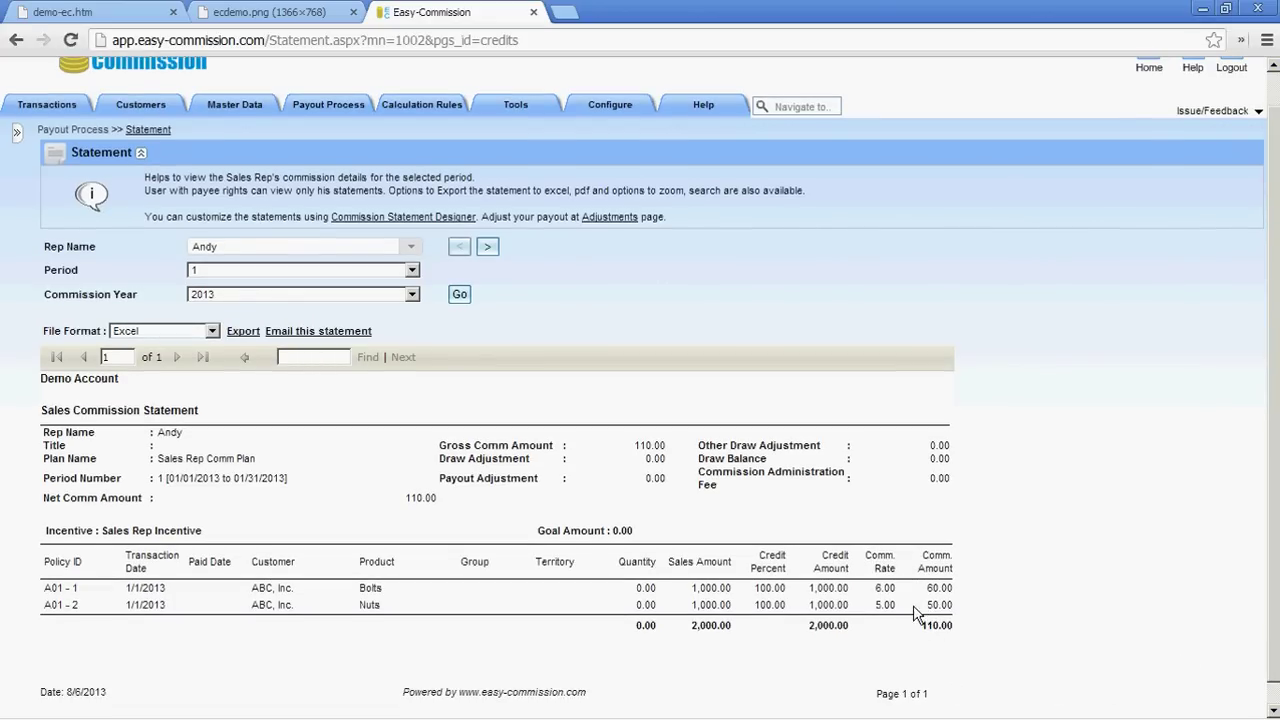
Choose the second rep in Rep Name and load the statement: Bolts 100, Nuts 80, total 180
{"action": "left_click", "coordinate": [410, 247]}
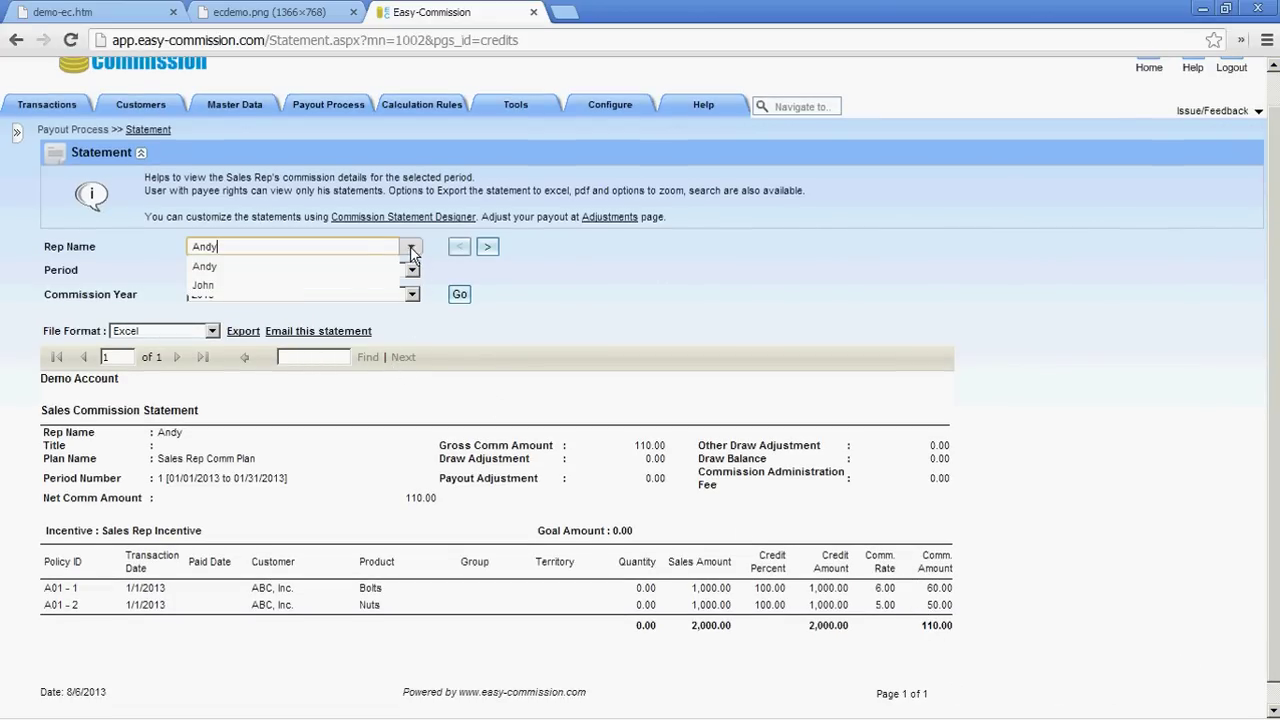
{"action": "left_click", "coordinate": [284, 287]}
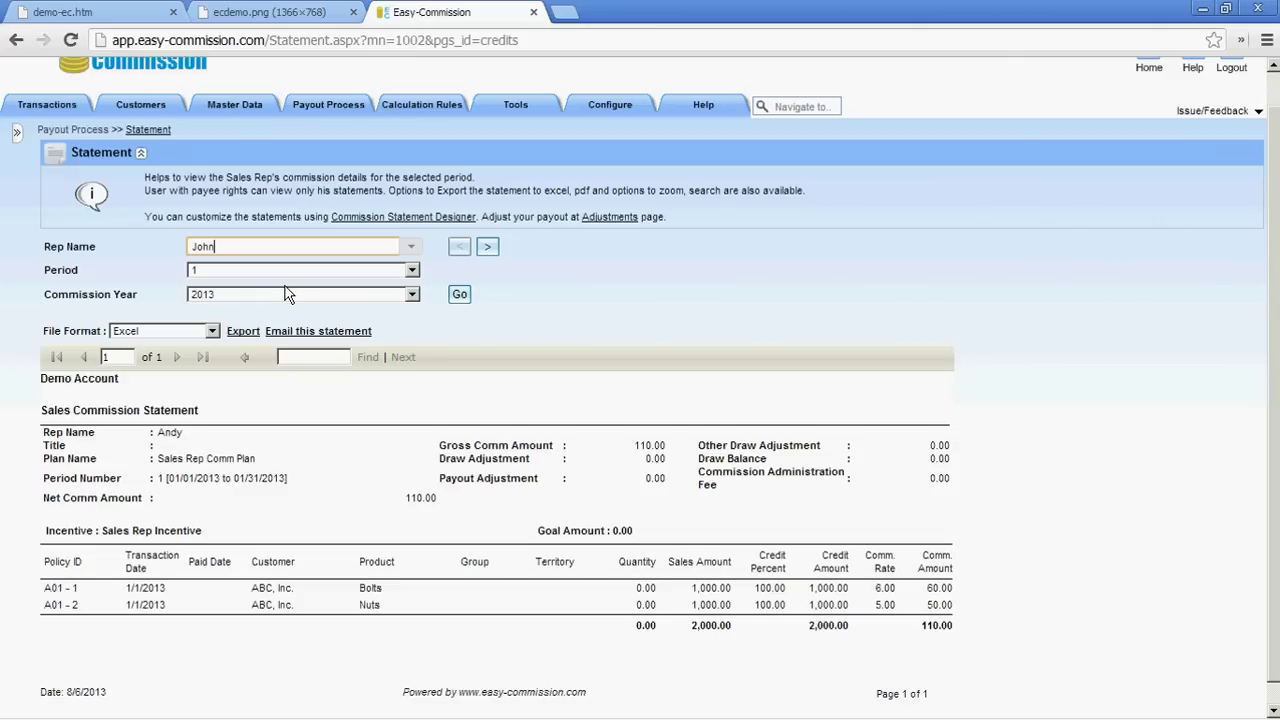
{"action": "left_click", "coordinate": [457, 294]}
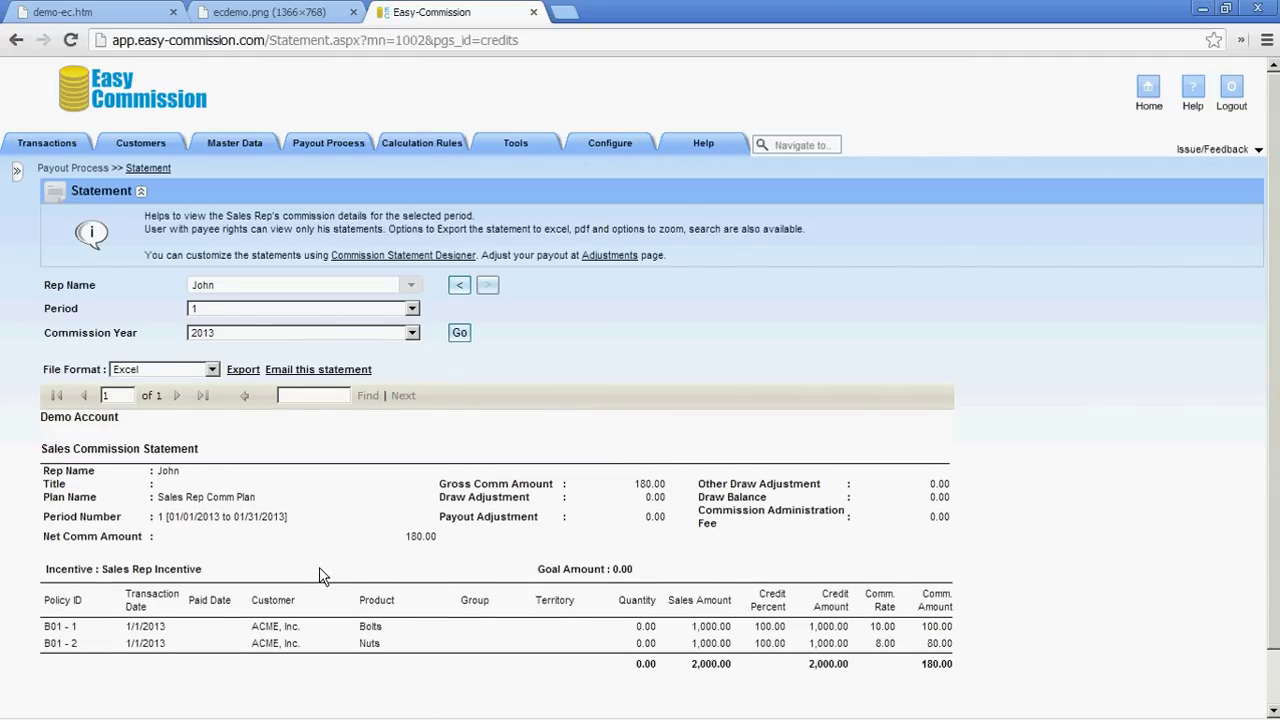
{"action": "scroll", "coordinate": [322, 558], "scroll_direction": "down", "scroll_amount": 1}
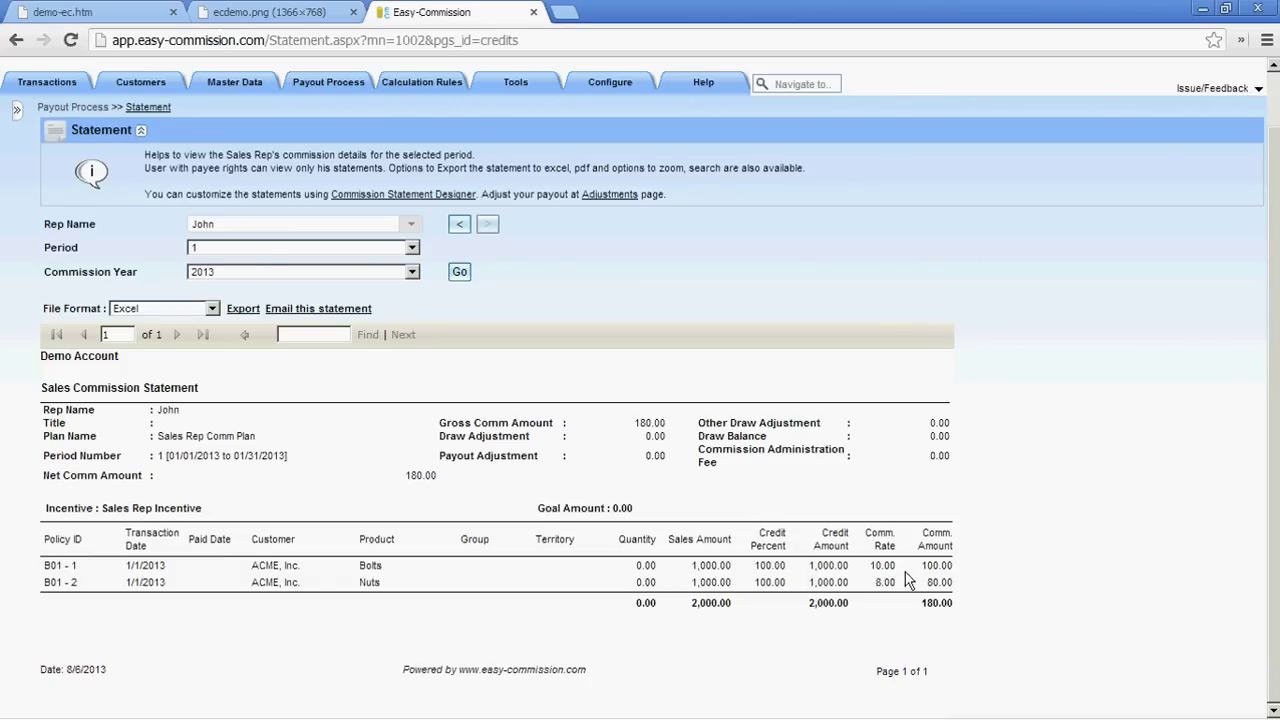
{"action": "scroll", "coordinate": [940, 553], "scroll_direction": "up", "scroll_amount": 1}
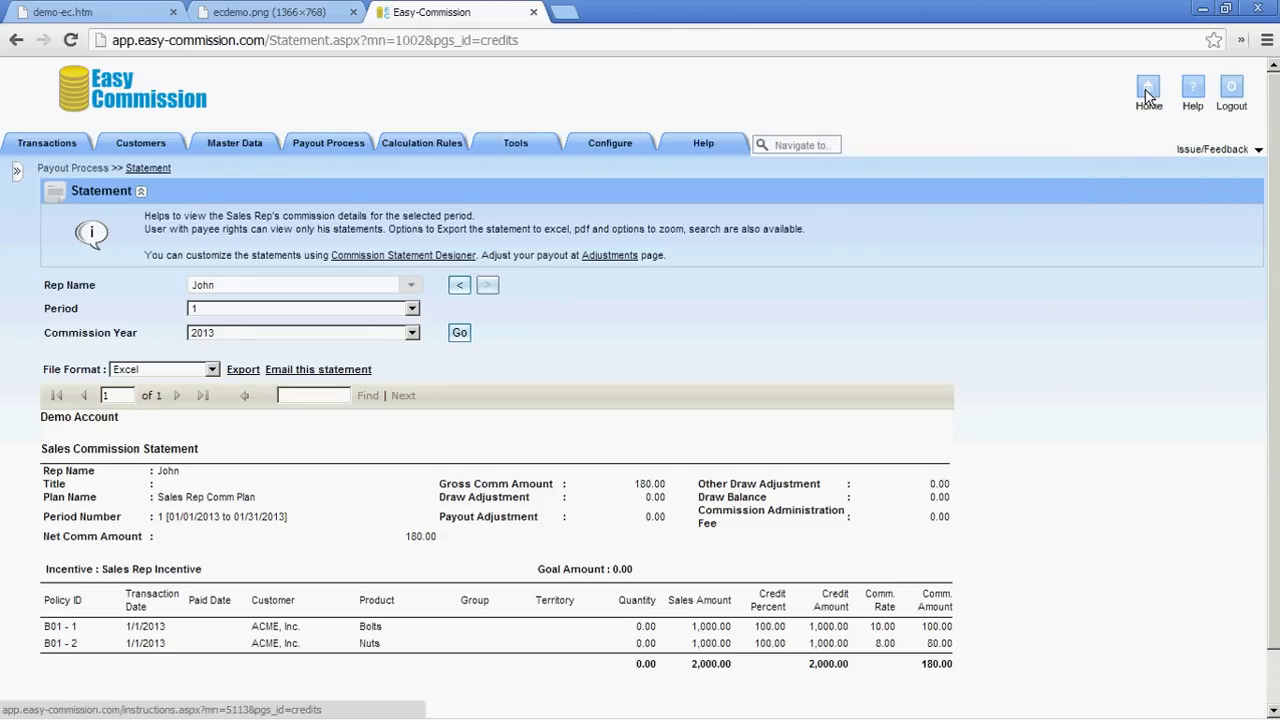
Return to the home workflow page and open the Issue/Feedback form for Easy-Commission Support
{"action": "left_click", "coordinate": [1147, 93]}
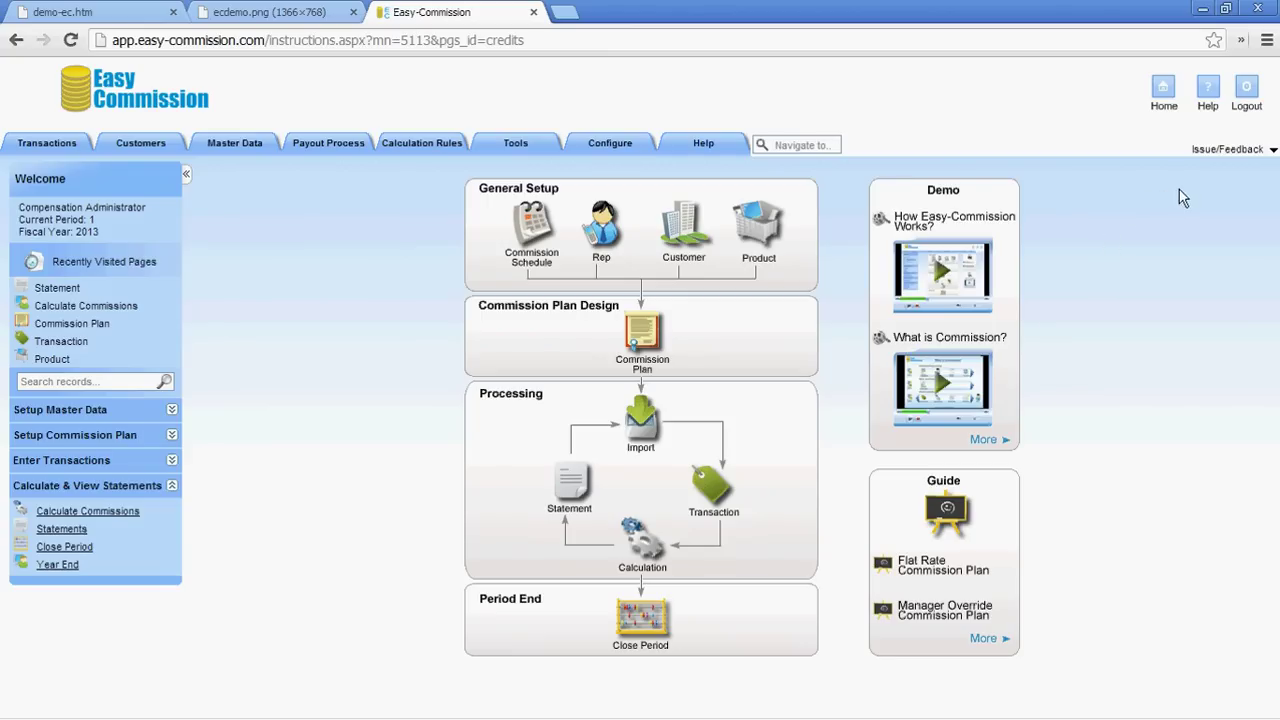
{"action": "left_click", "coordinate": [1224, 150]}
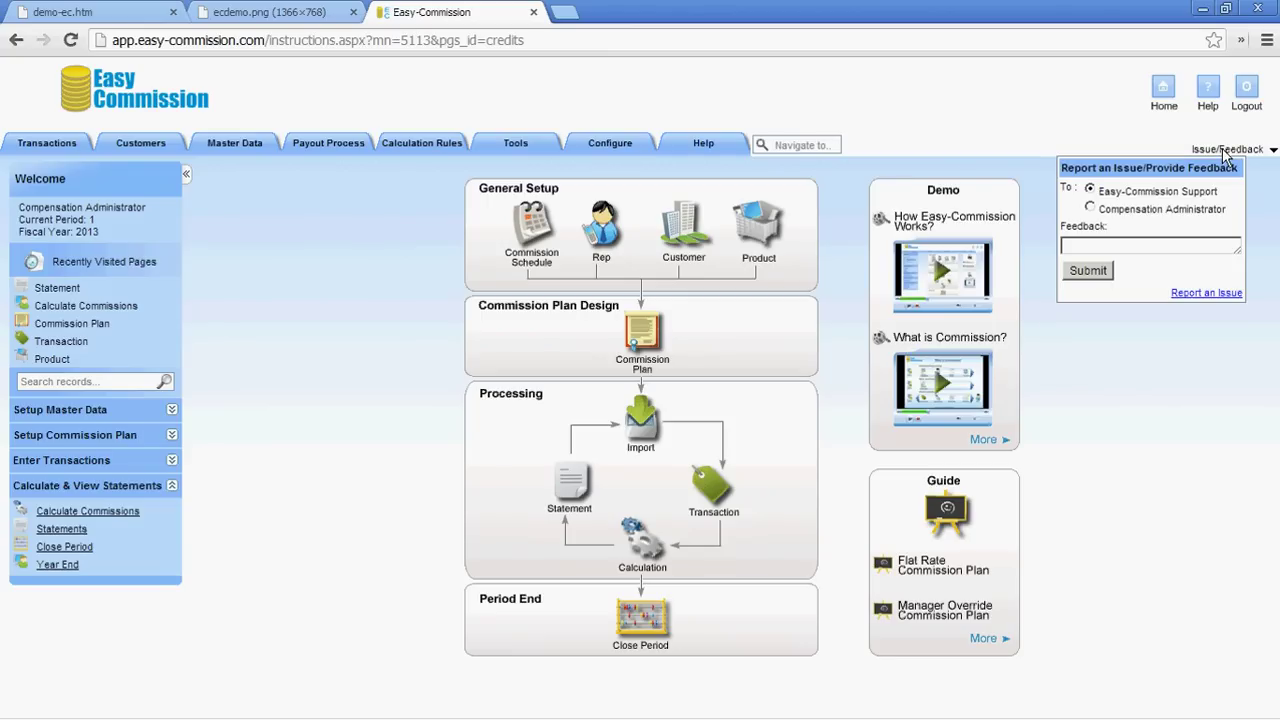